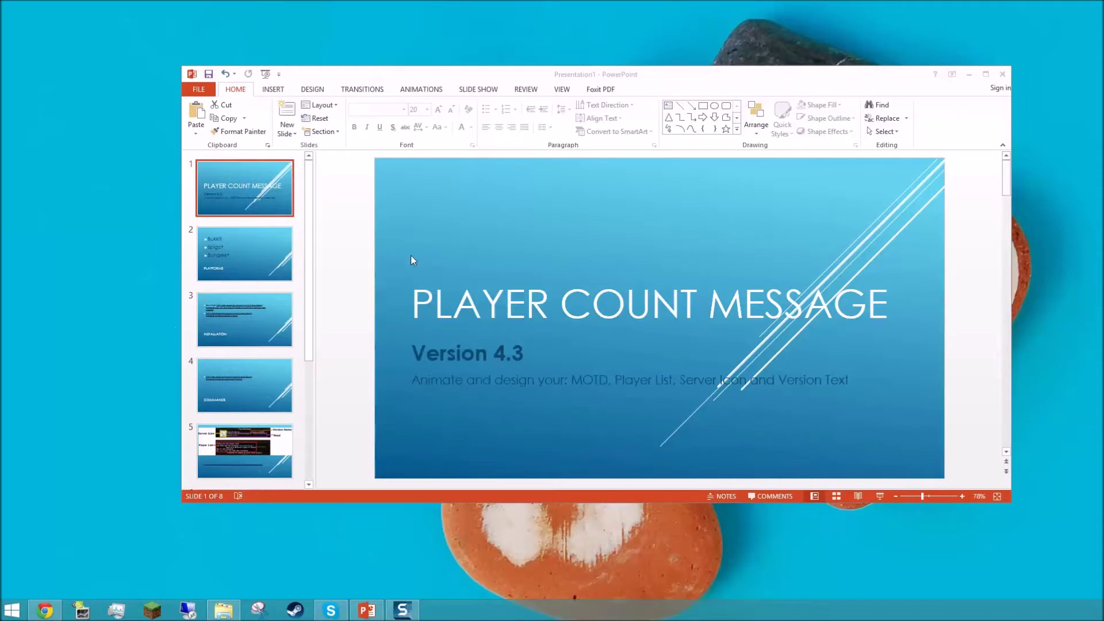
Go through the Platforms slide listing Bukkit, Spigot and Bungee, and proceed to the Installation slide
left_click(499, 273)
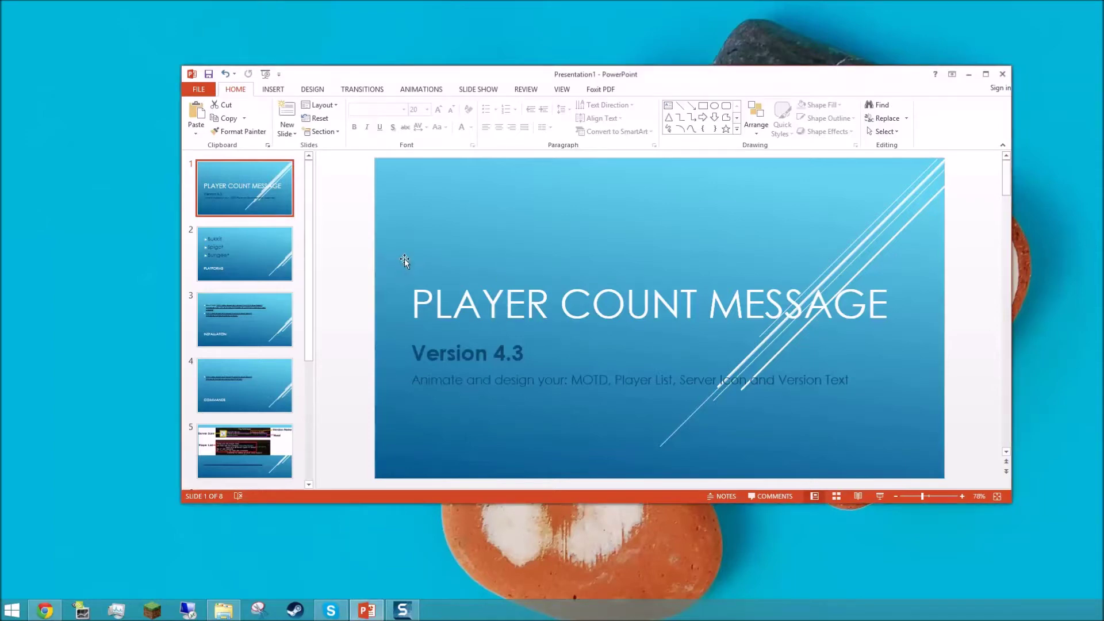
scroll(409, 261, "down", 1)
left_click(531, 275)
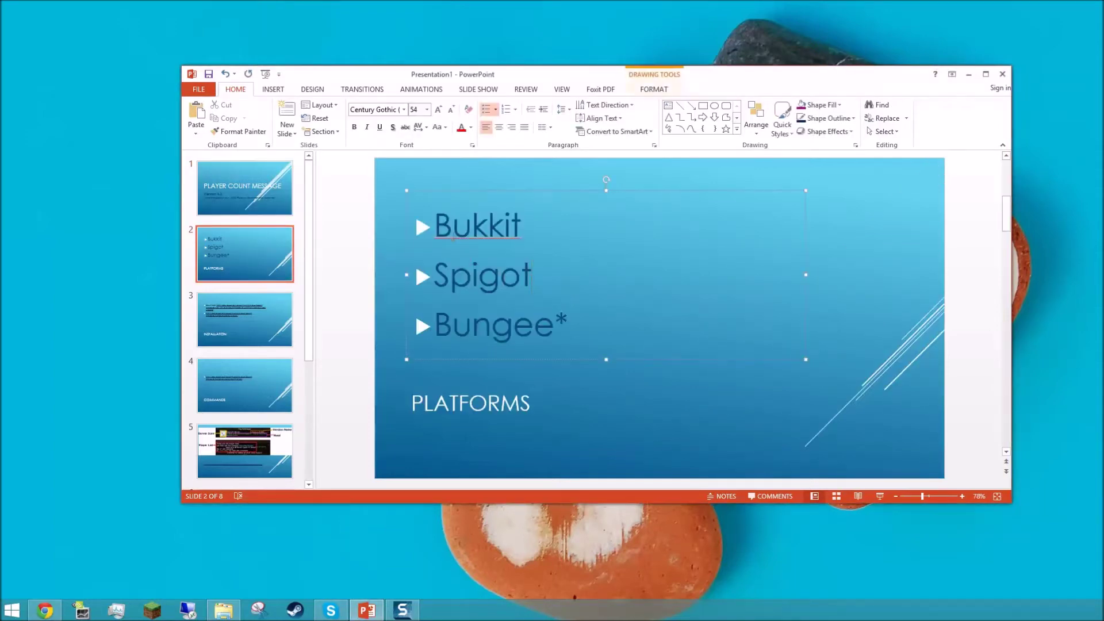
left_click_drag(435, 225, 586, 335)
left_click(586, 335)
left_click(270, 305)
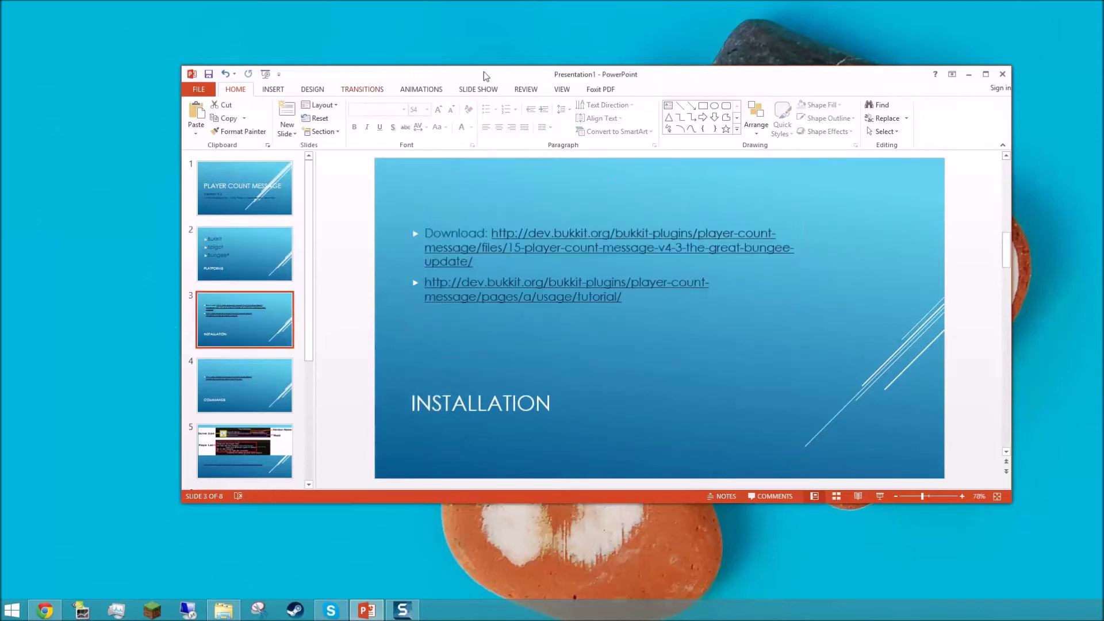
Switch to the browser's PlayerCountMessage v4.3 page and download PlayerCountMessage_v4.3-TheGreatBungeeUpdate.zip
left_click_drag(540, 77, 680, 49)
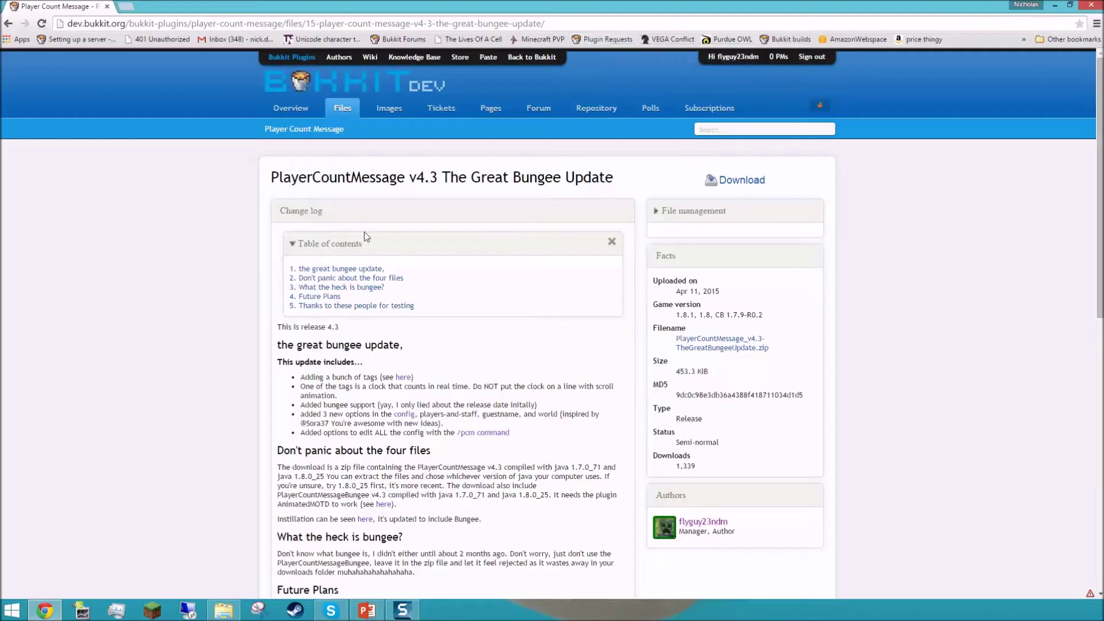
scroll(375, 210, "down", 5)
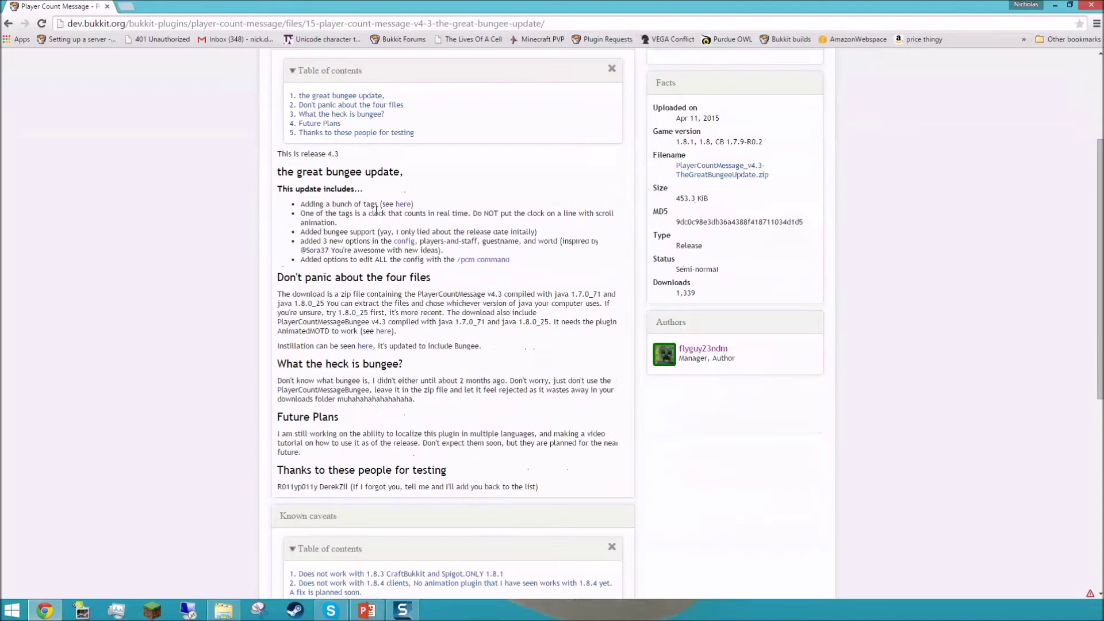
scroll(375, 210, "up", 1)
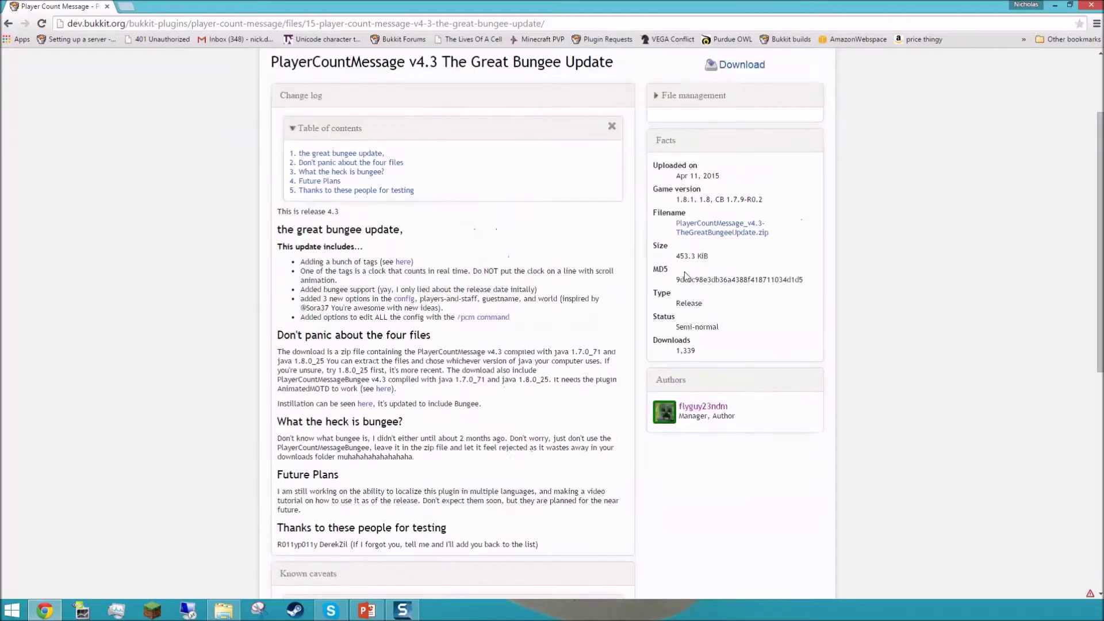
left_click(699, 230)
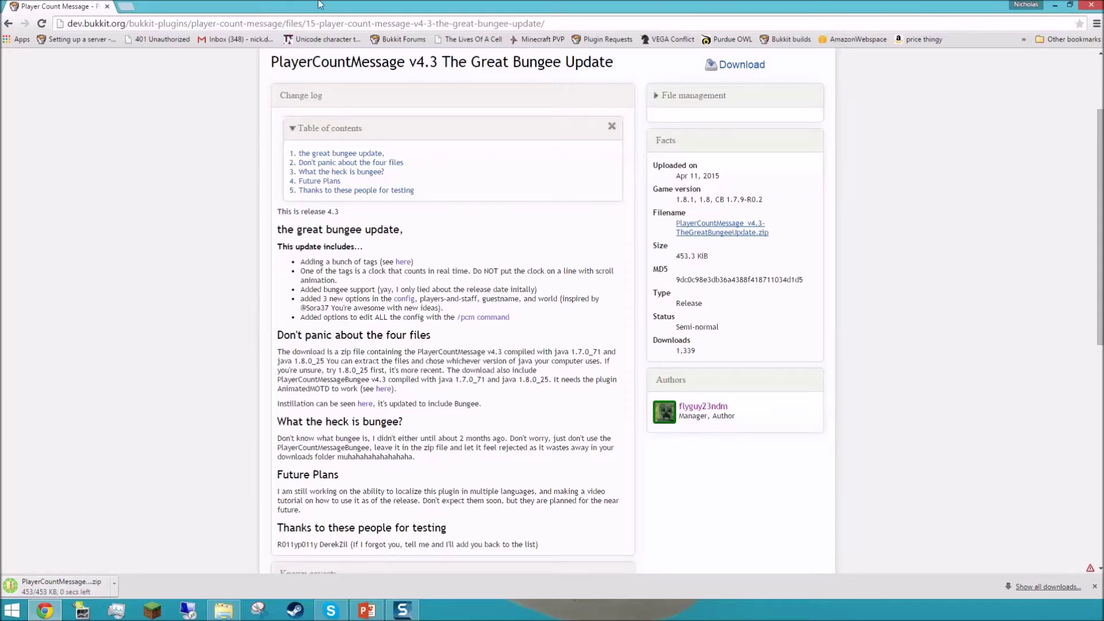
Place the downloaded PlayerCountMessage zip on the desktop and minimize the browser
left_click_drag(381, 5, 540, 74)
left_click_drag(322, 481, 96, 152)
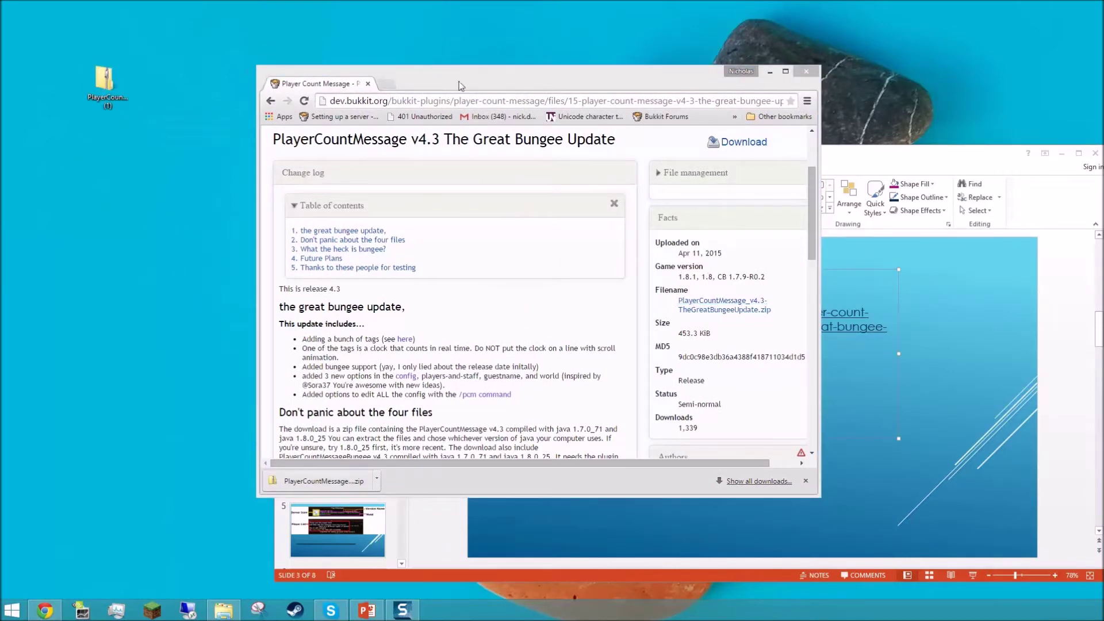
left_click_drag(460, 85, 684, 124)
left_click(994, 110)
Extract the PlayerCountMessage zip into its own folder on the desktop
left_click(97, 85)
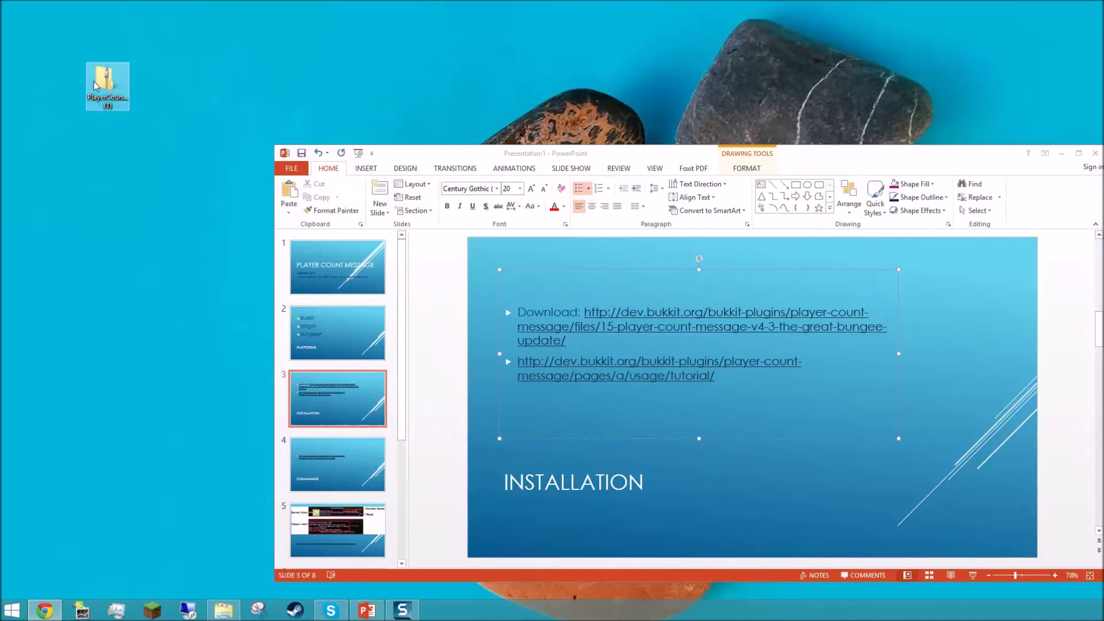
right_click(95, 83)
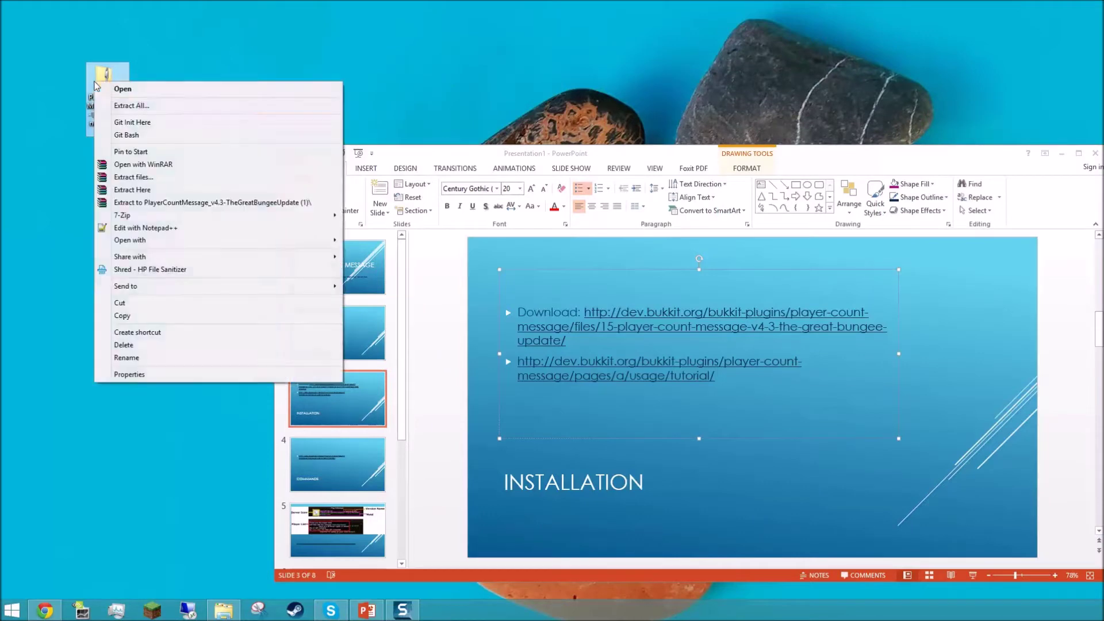
left_click(141, 190)
left_click(152, 82)
right_click(157, 86)
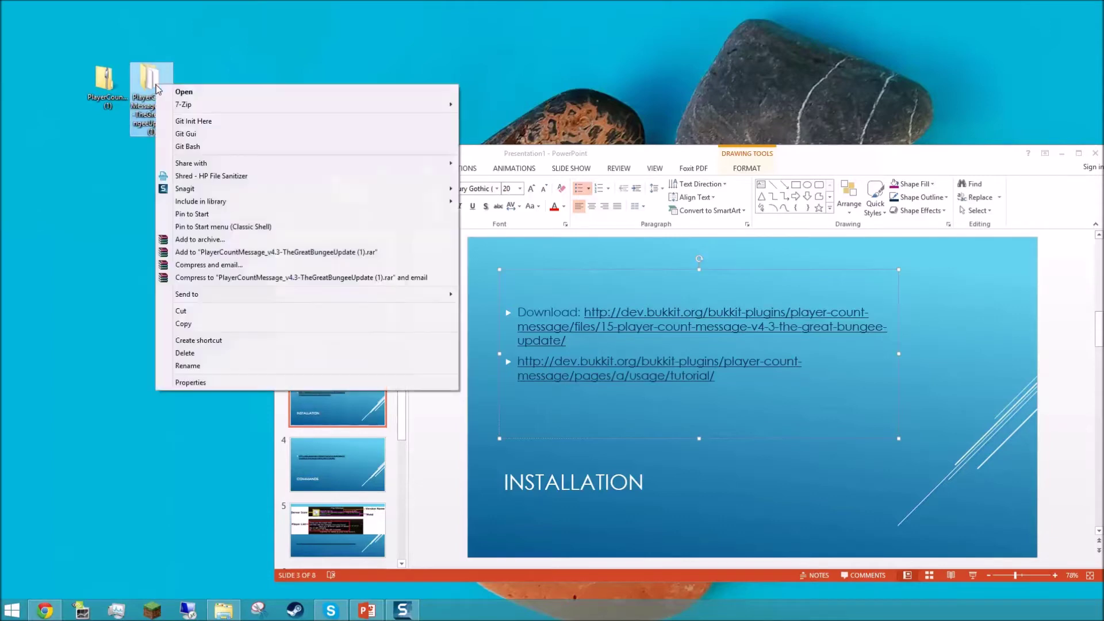
key("Escape")
left_click(173, 97)
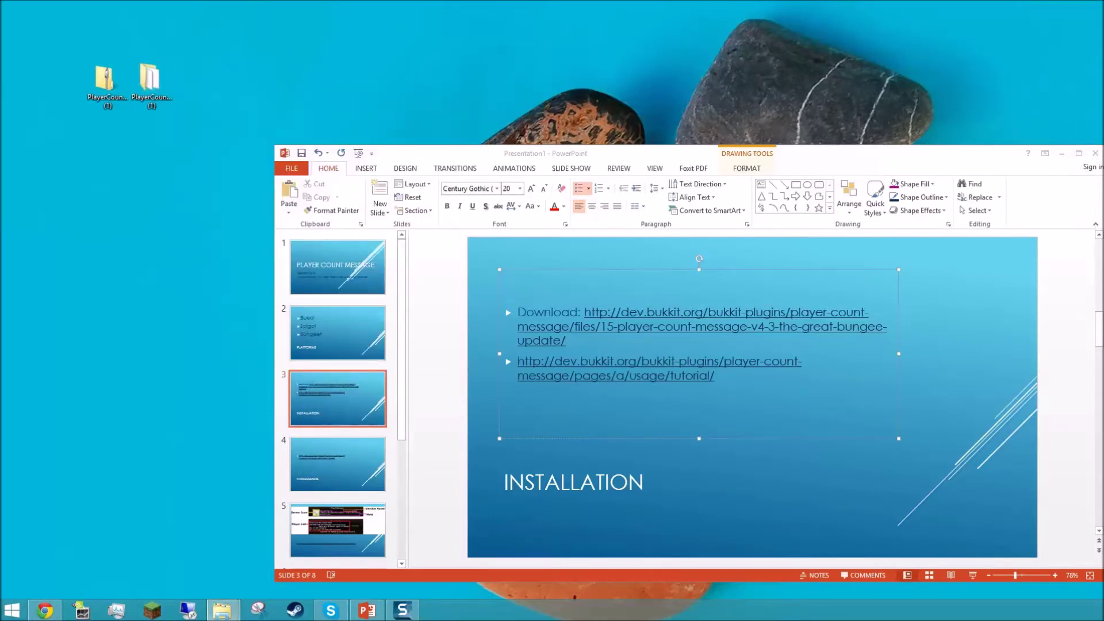
Open the extracted folder and examine the regular and Bungee plugin jars for each Java version
double_click(149, 81)
left_click_drag(598, 231, 532, 154)
left_click(616, 231)
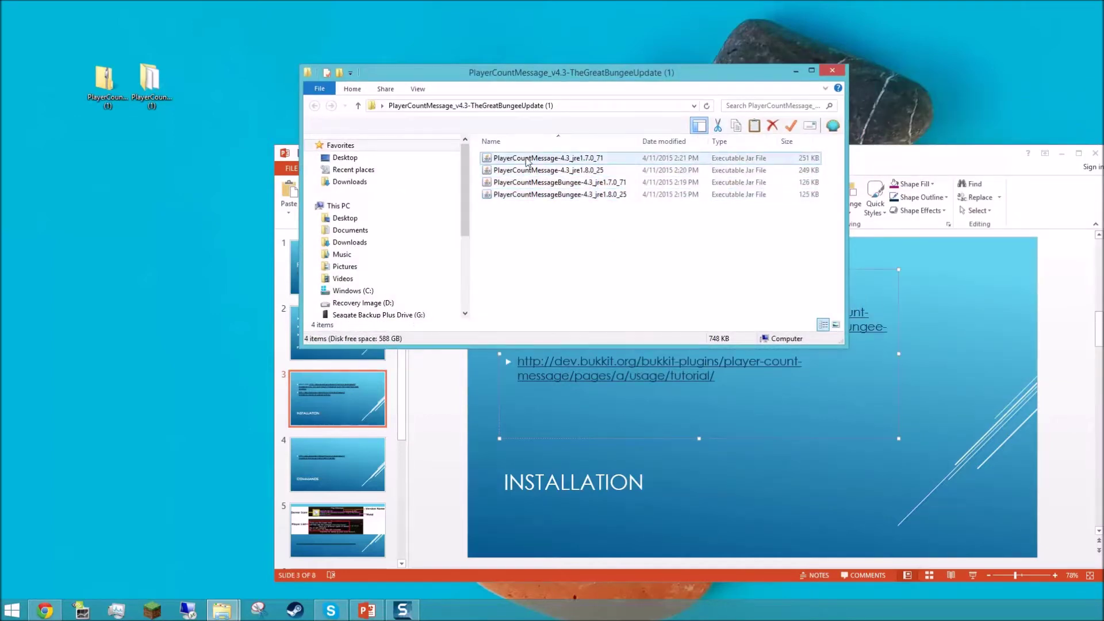
left_click_drag(477, 171, 826, 163)
left_click_drag(484, 214, 602, 183)
left_click_drag(529, 213, 577, 184)
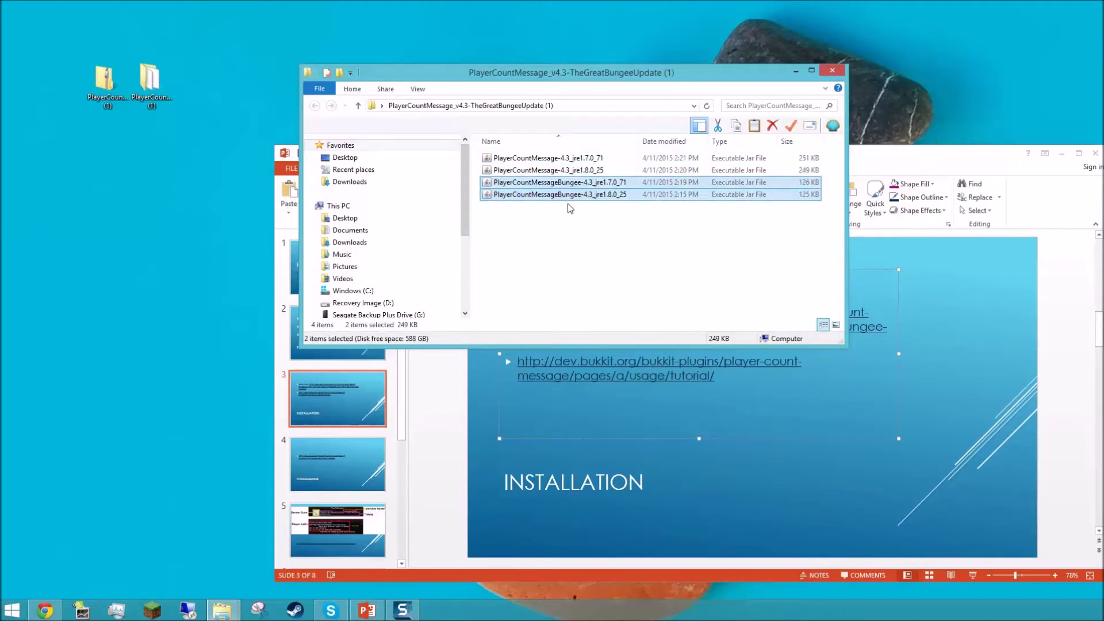
left_click(576, 218)
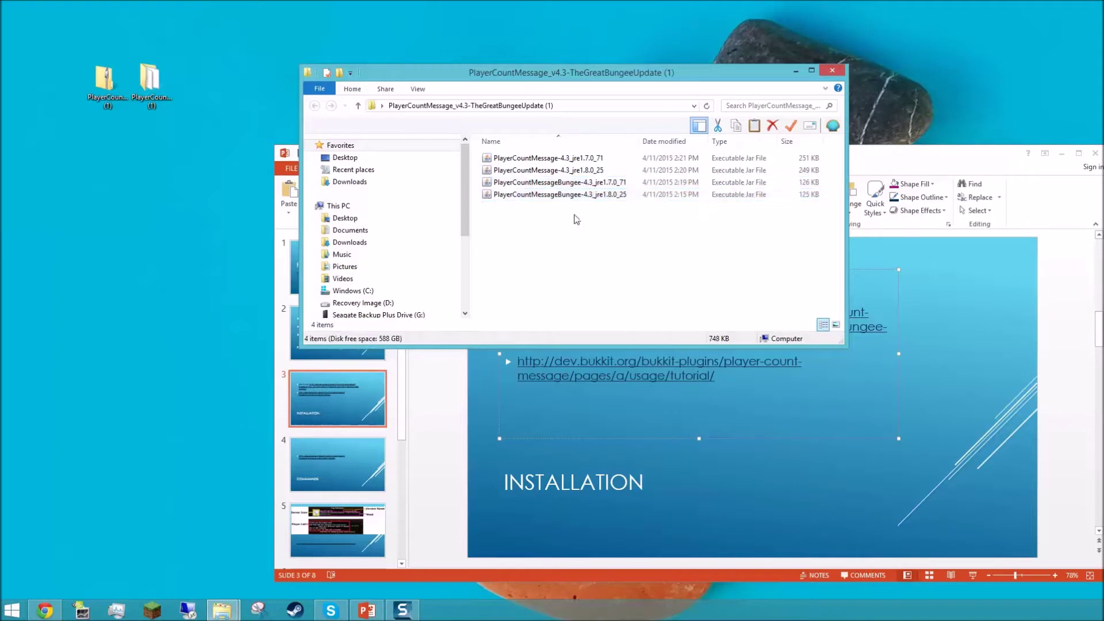
left_click(545, 171)
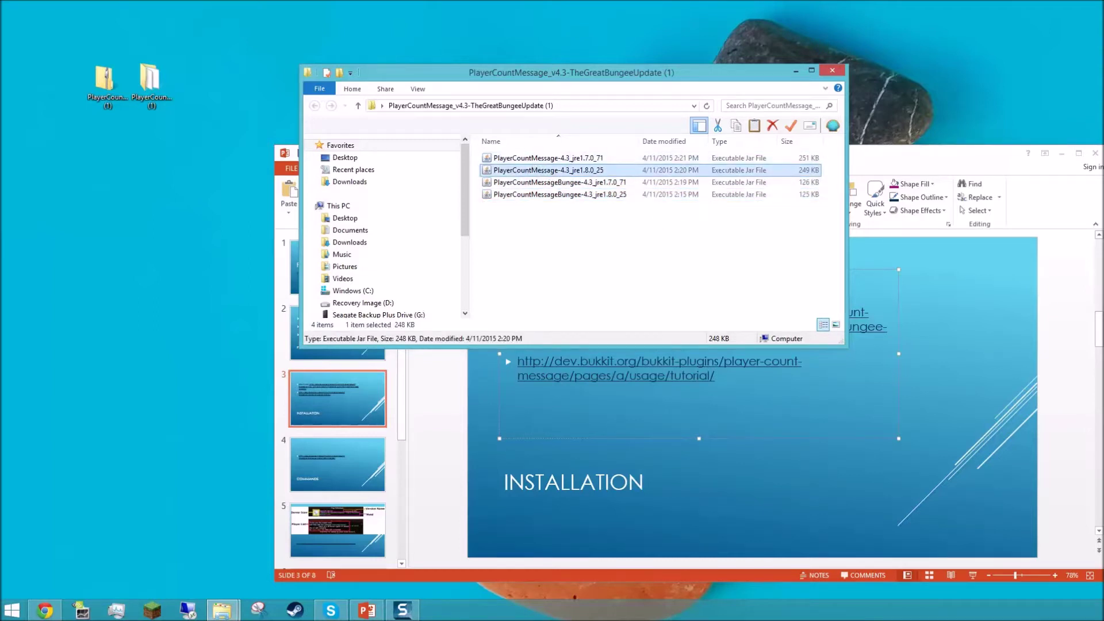
Create a new folder named Server on the desktop
right_click(96, 198)
mouse_move(122, 347)
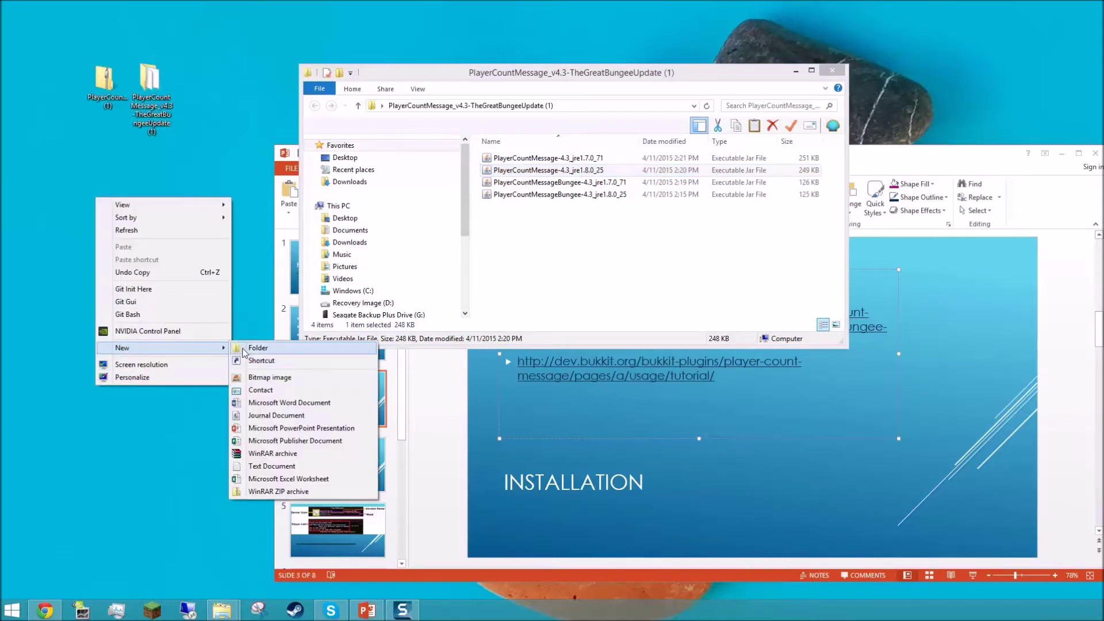
left_click(242, 348)
type("Server")
key("Return")
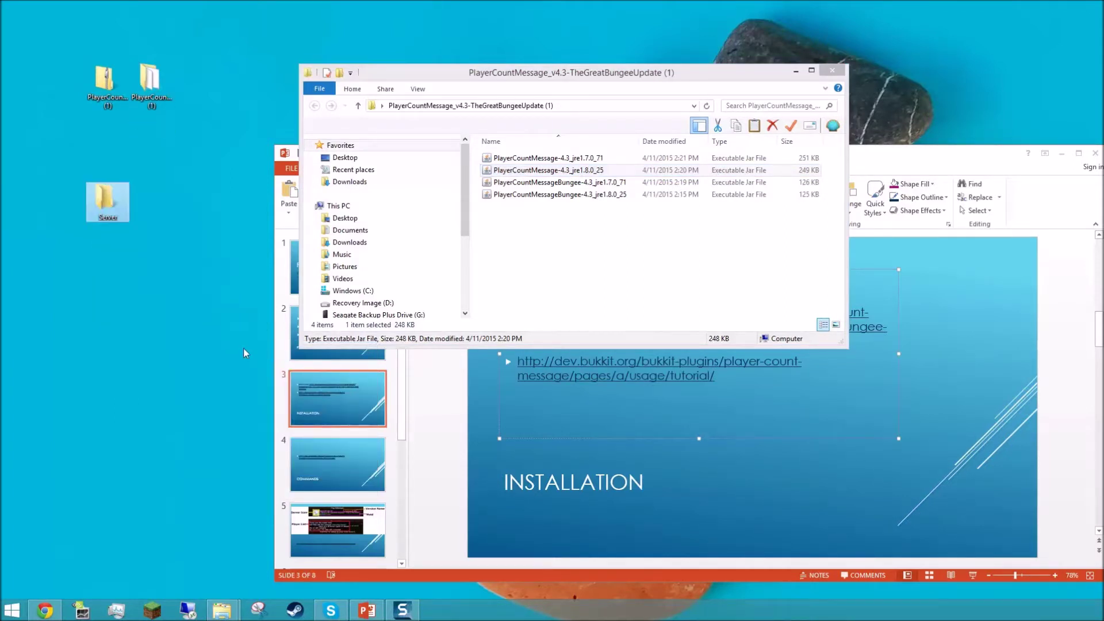
Open the Server folder, examine the craftbukkit-1.8 and spigot-1.8 jars, and move the plugin folder window clear of it
double_click(120, 202)
left_click(253, 279)
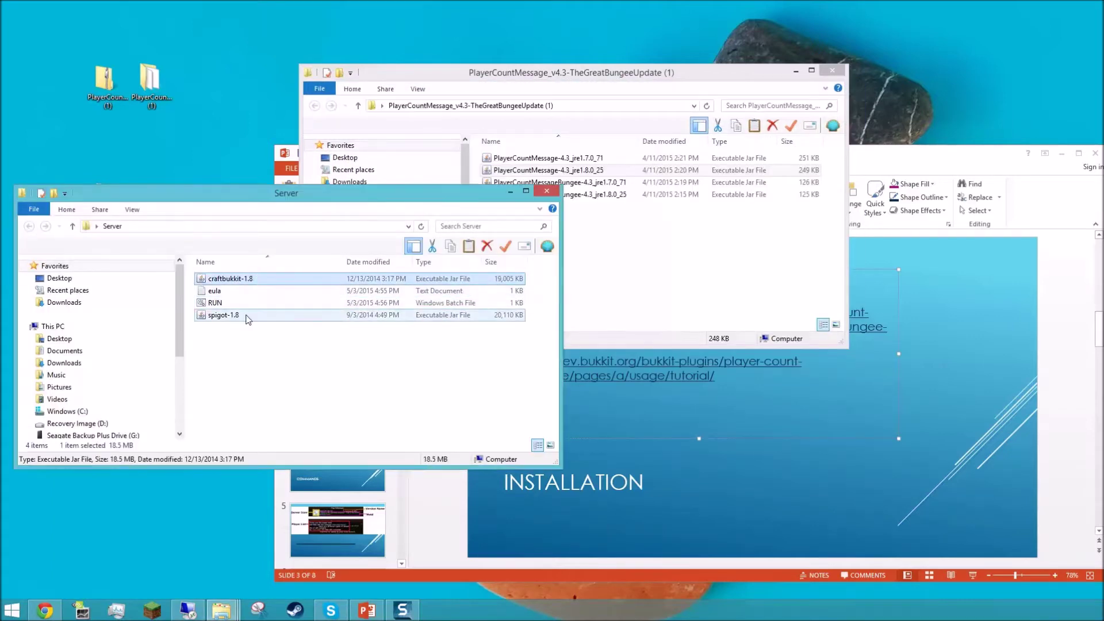
left_click(249, 320)
left_click_drag(561, 80, 823, 45)
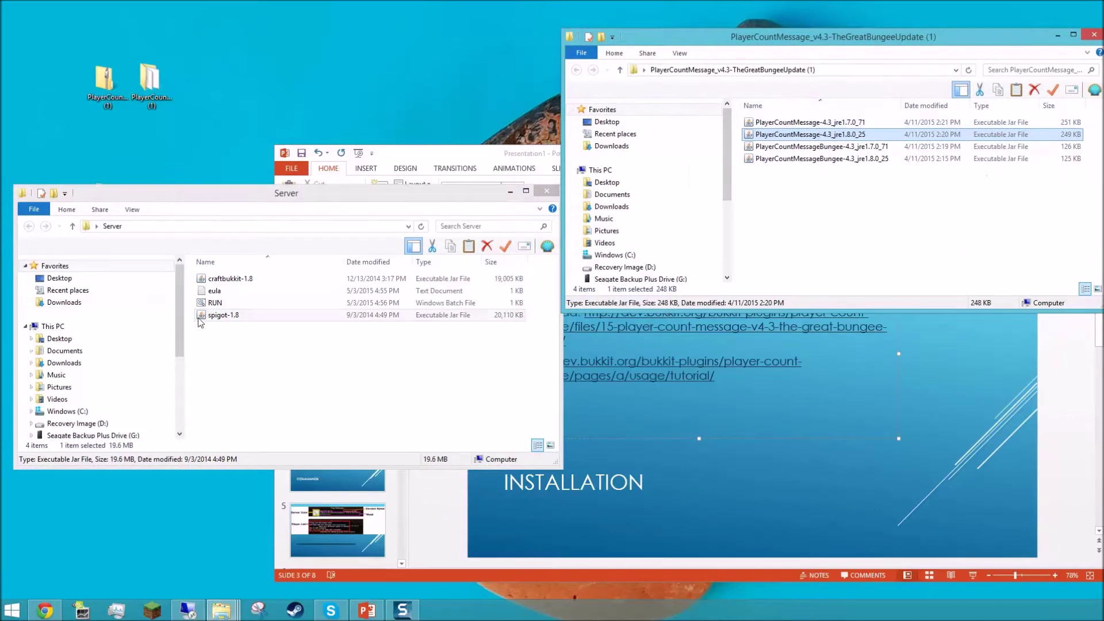
Start the server with the RUN batch file and open the generated plugins folder
left_click(235, 305)
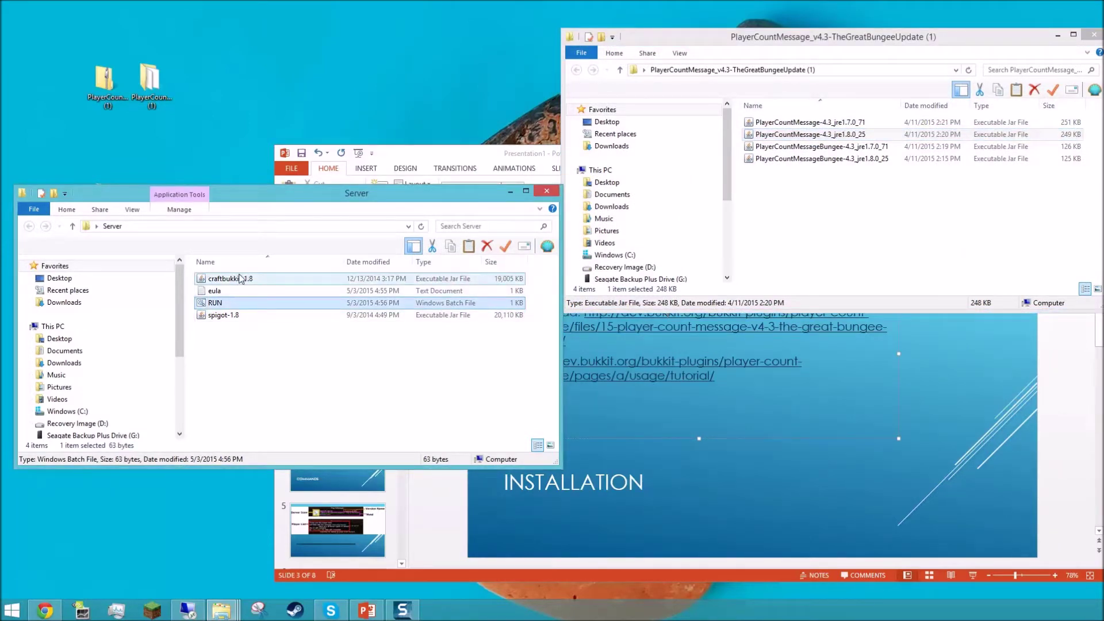
double_click(237, 305)
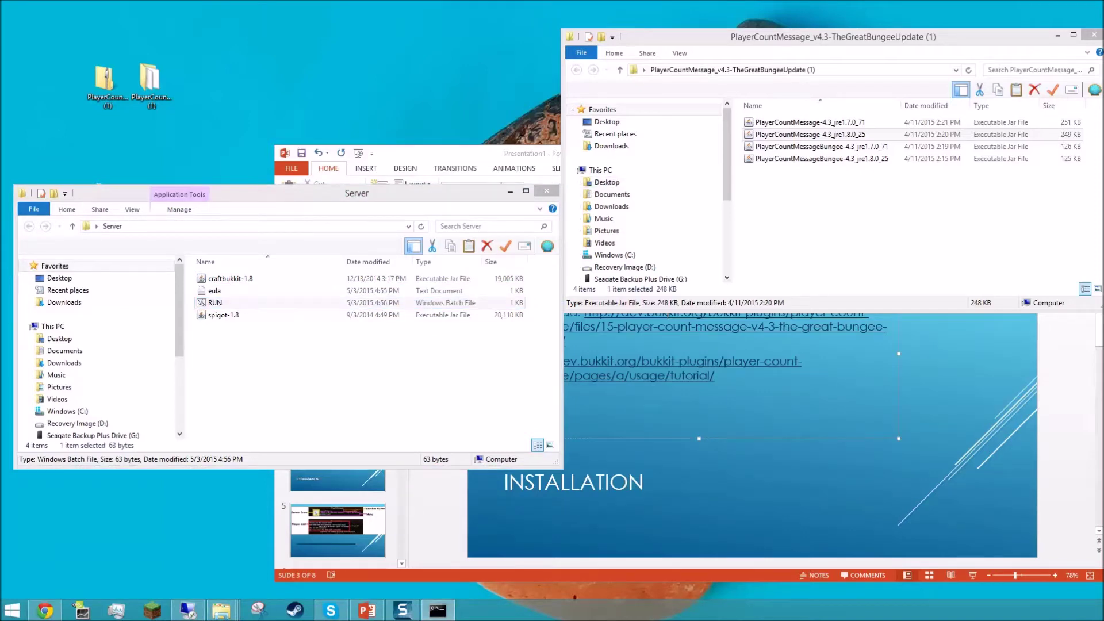
left_click_drag(987, 196, 879, 125)
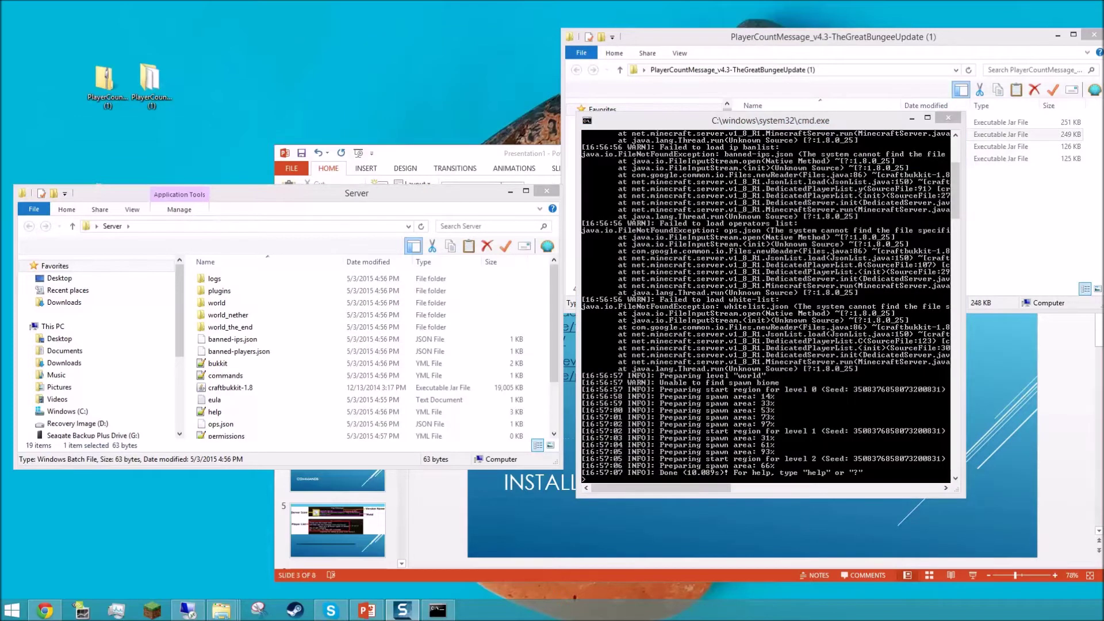
left_click(272, 298)
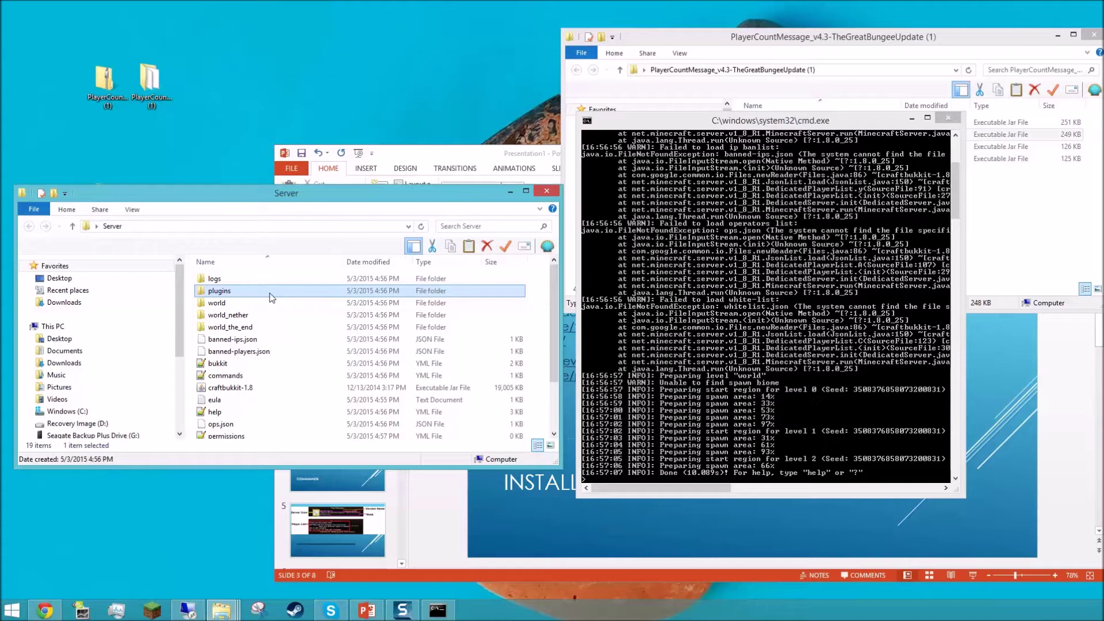
double_click(272, 297)
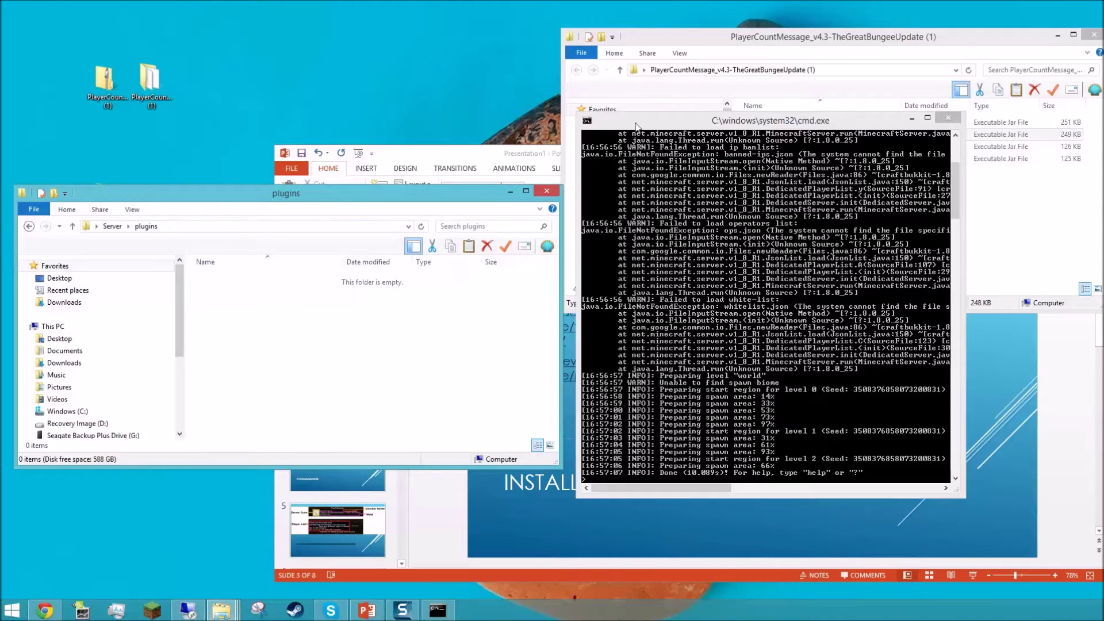
Switch to the browser and download ProtocolLib.jar from the development builds page linked in the ProtocolLib overview
left_click(45, 610)
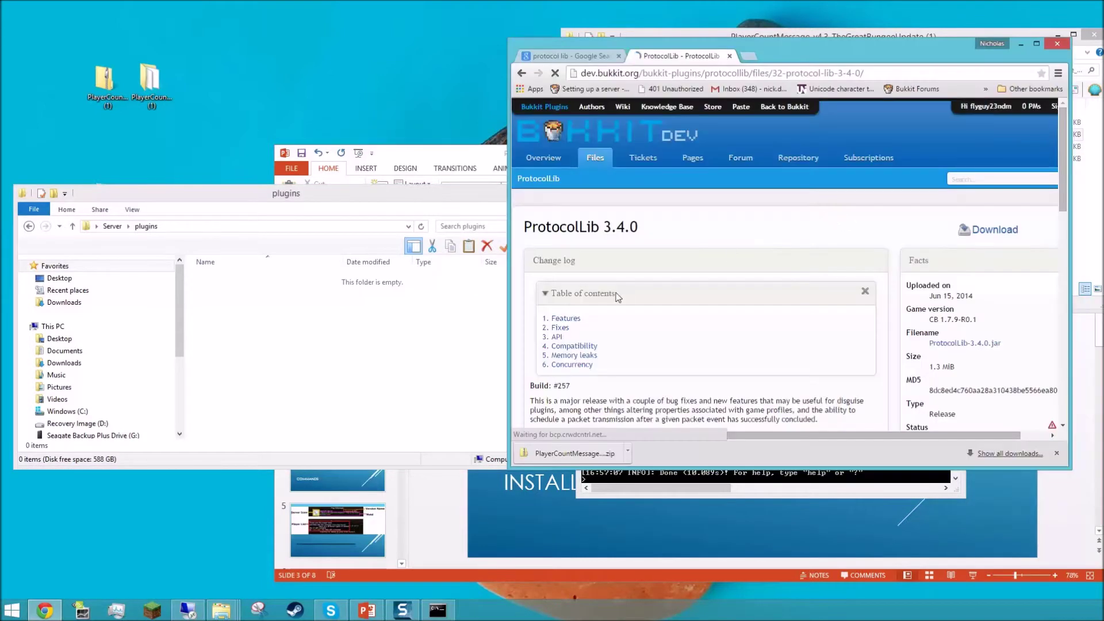
key("alt+Left")
scroll(684, 273, "up", 8)
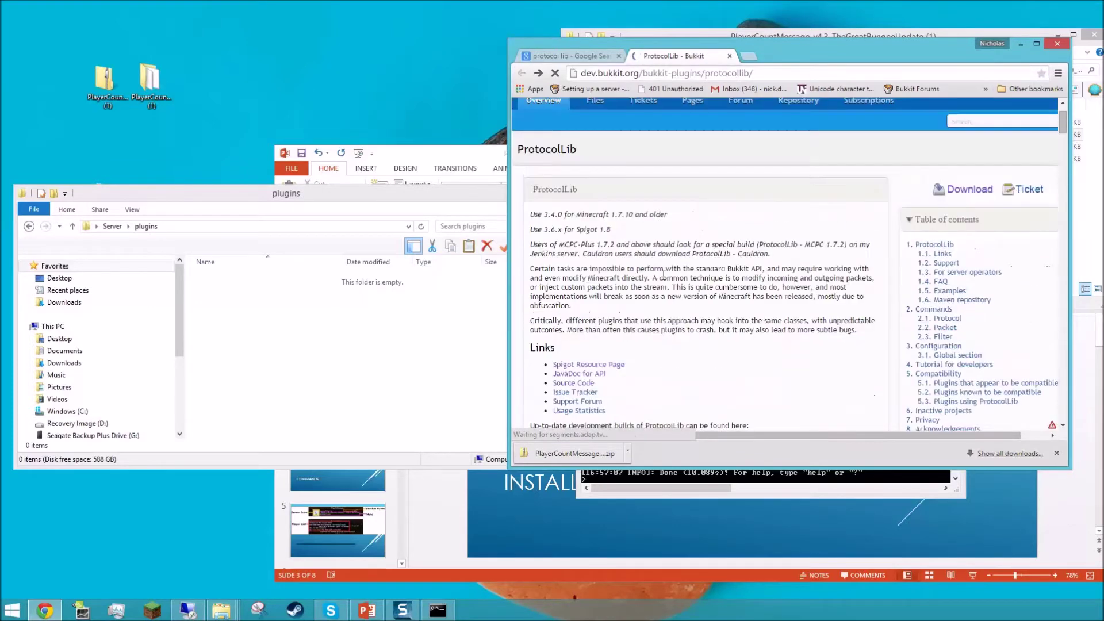
scroll(637, 344, "down", 3)
left_click(612, 320)
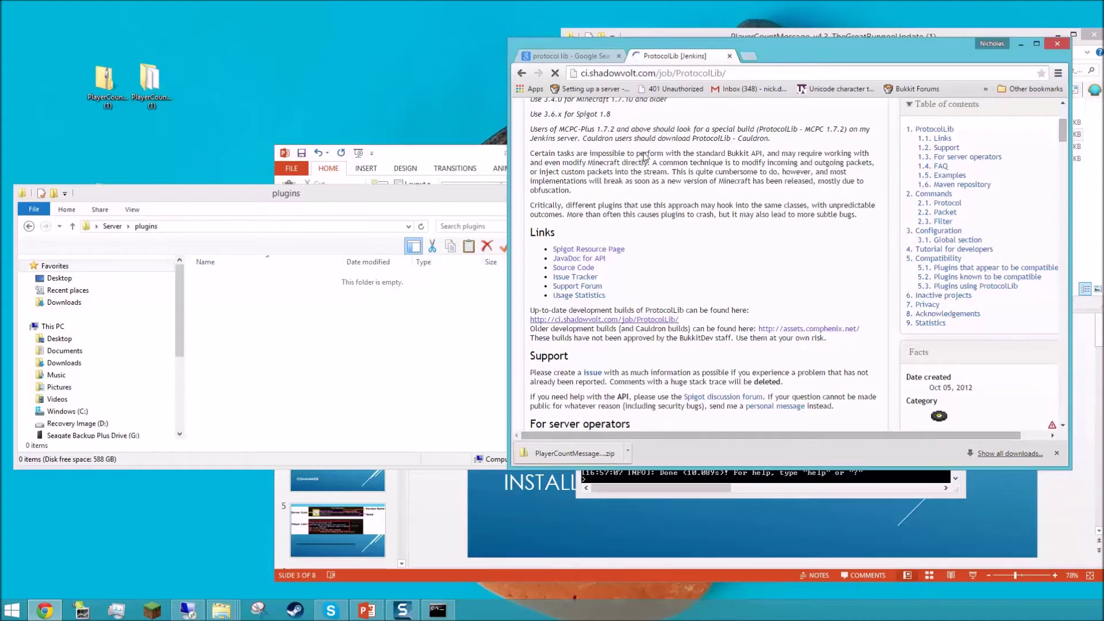
scroll(832, 247, "down", 2)
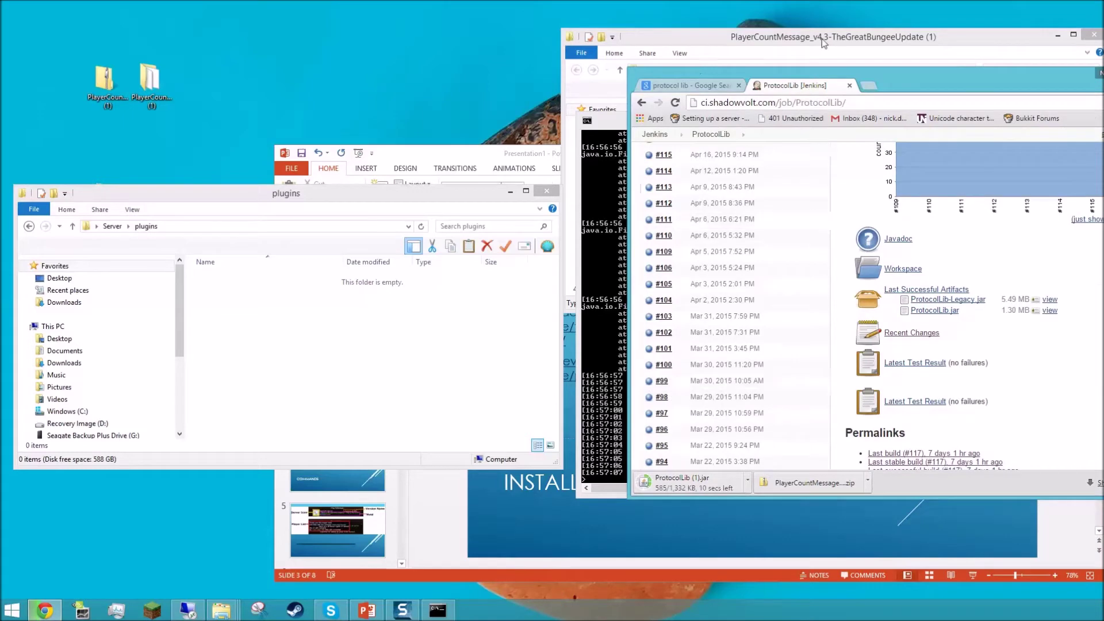
Bring up the extracted plugin folder and compare the jre1.7.0_71 and jre1.8.0_25 builds of PlayerCountMessage-4.3
left_click(824, 43)
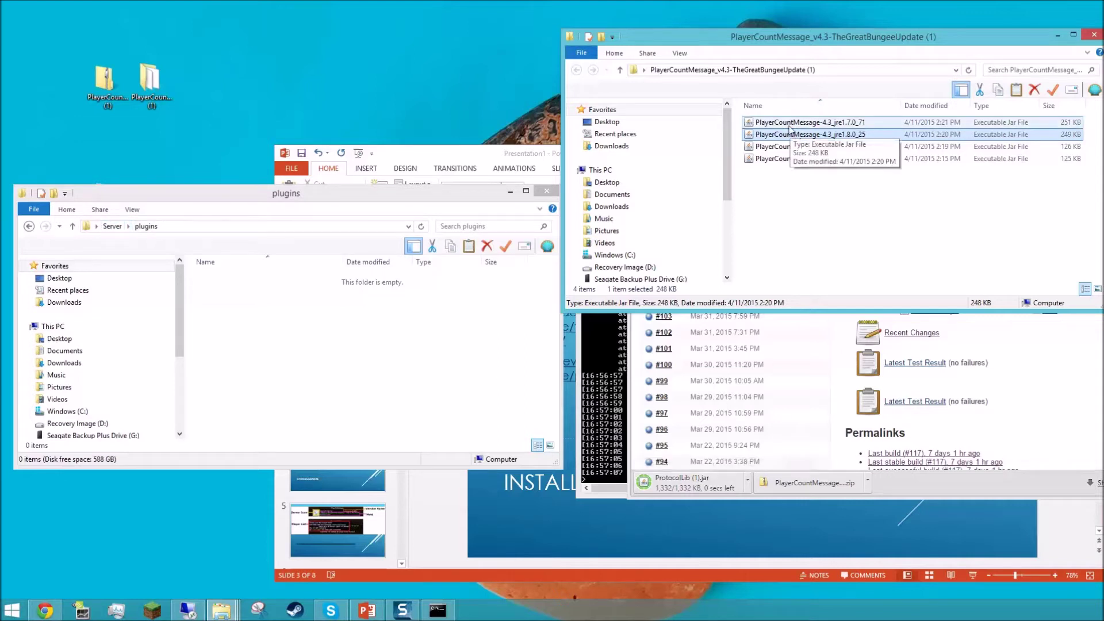
left_click_drag(739, 139, 782, 118)
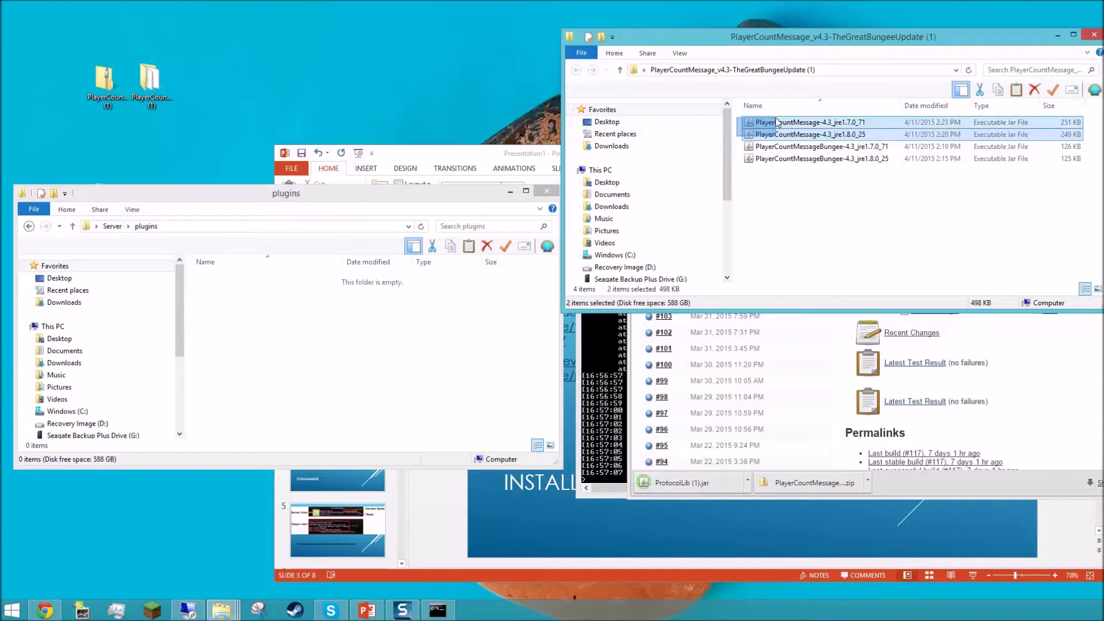
left_click(862, 123)
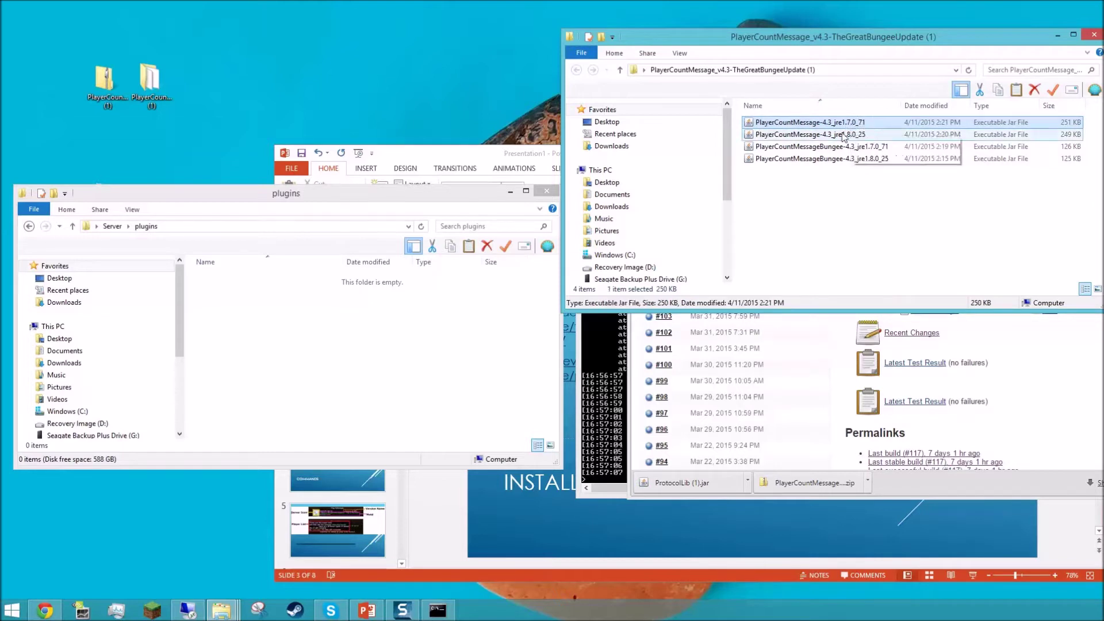
left_click(851, 138)
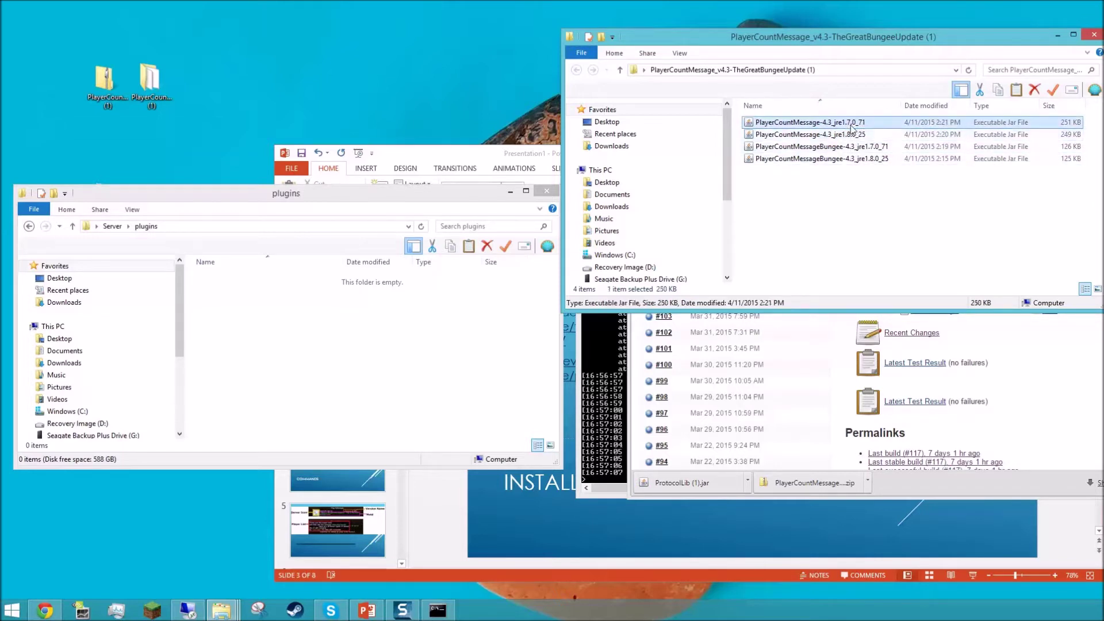
key("Up")
left_click(855, 137)
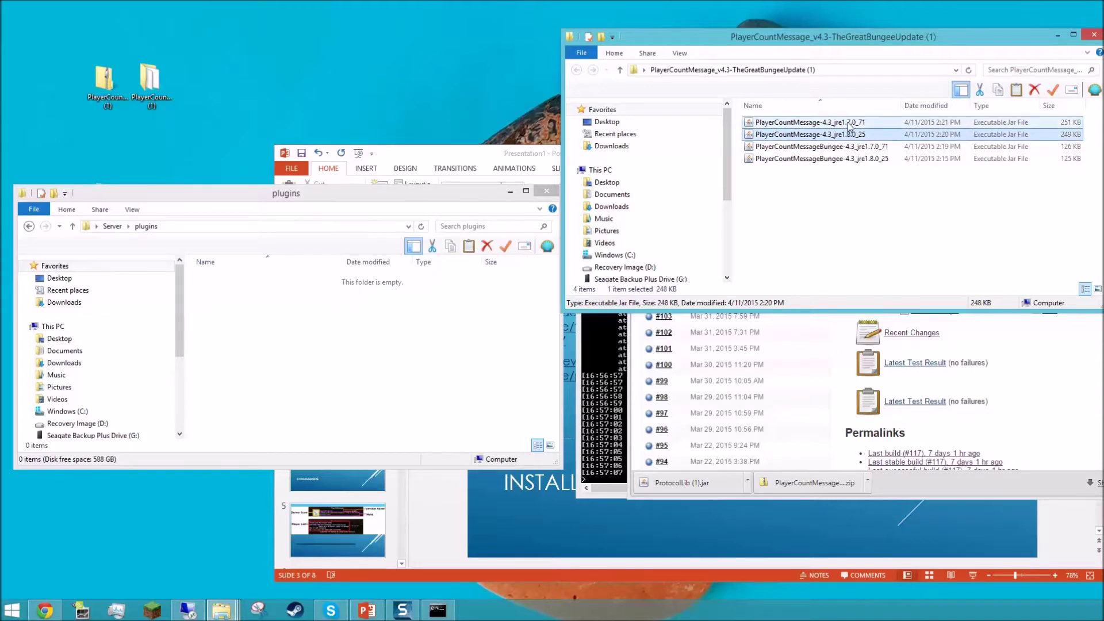
left_click(849, 123)
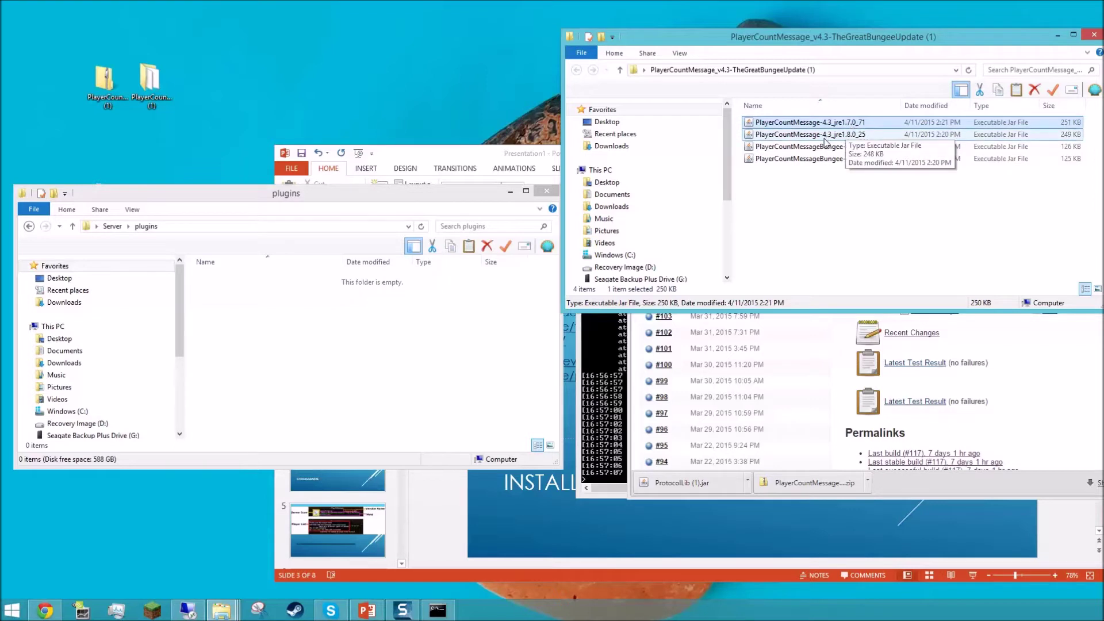
Move PlayerCountMessage-4.3_jre1.8.0_25 and the downloaded ProtocolLib (1) jar into the Server plugins folder, and restart the server with the stop command
left_click_drag(821, 140, 344, 319)
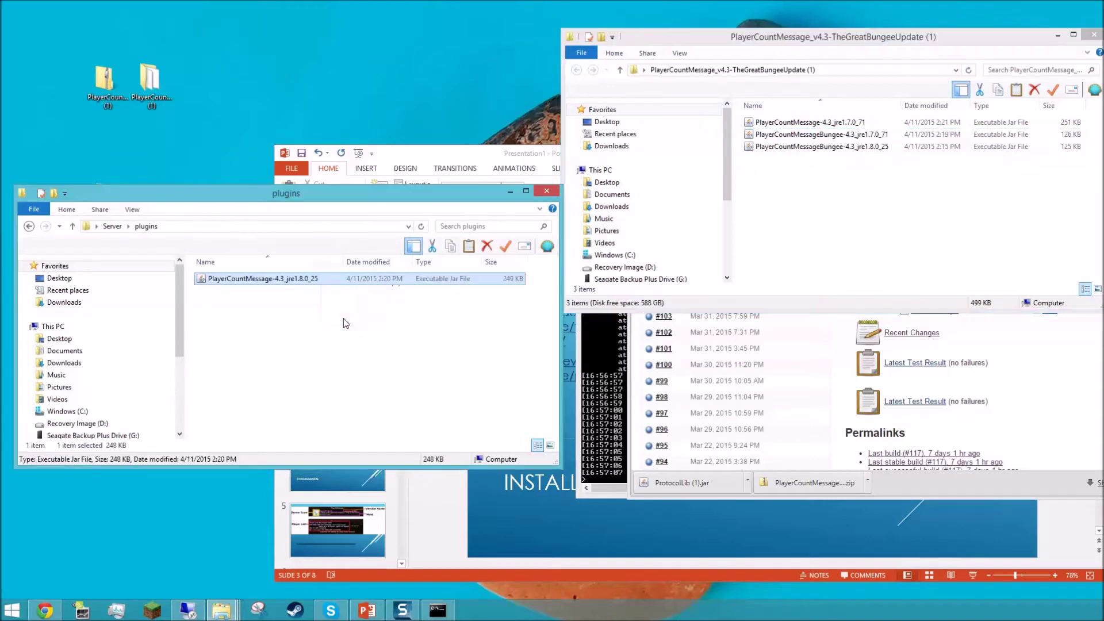
left_click_drag(713, 488, 299, 327)
left_click(598, 344)
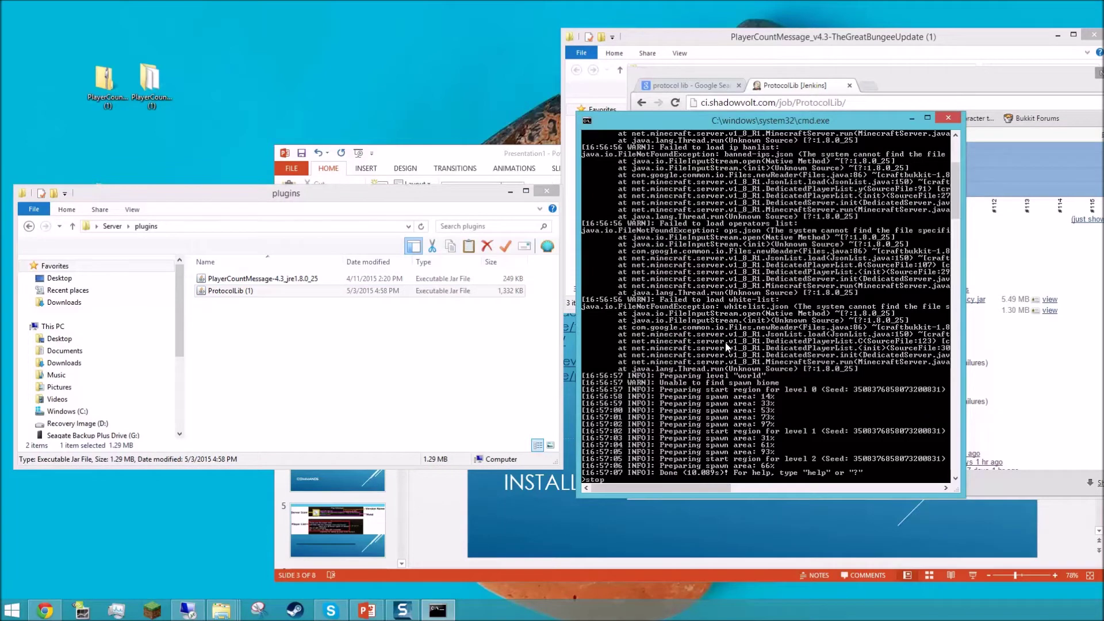
key("Return")
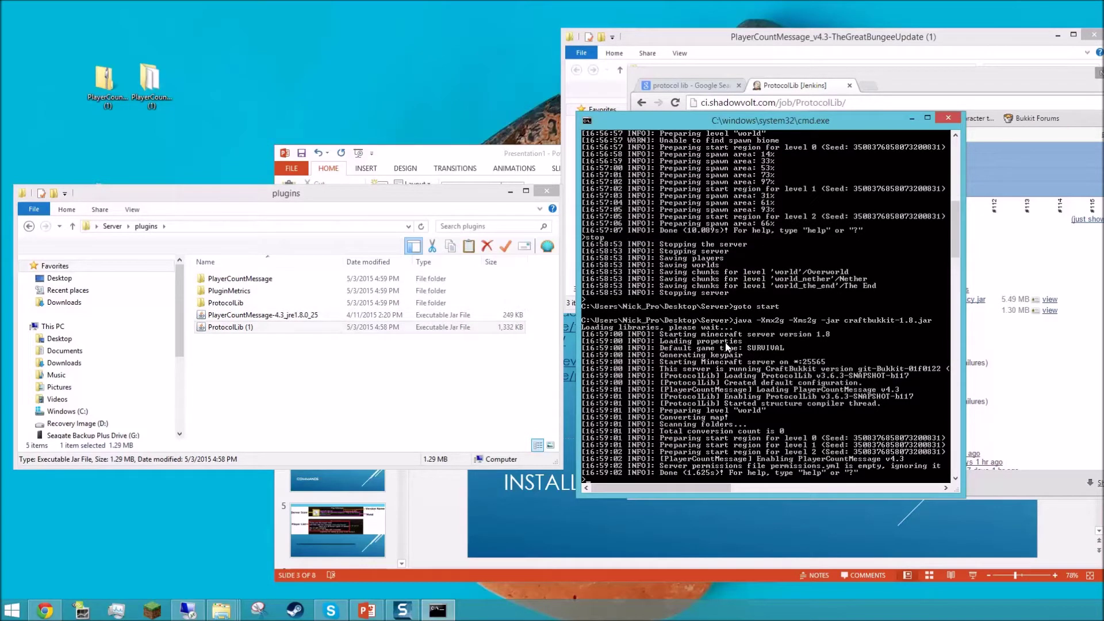
Check the generated PlayerCountMessage folder and run pcm help in the server console to list the plugin's commands
left_click(254, 280)
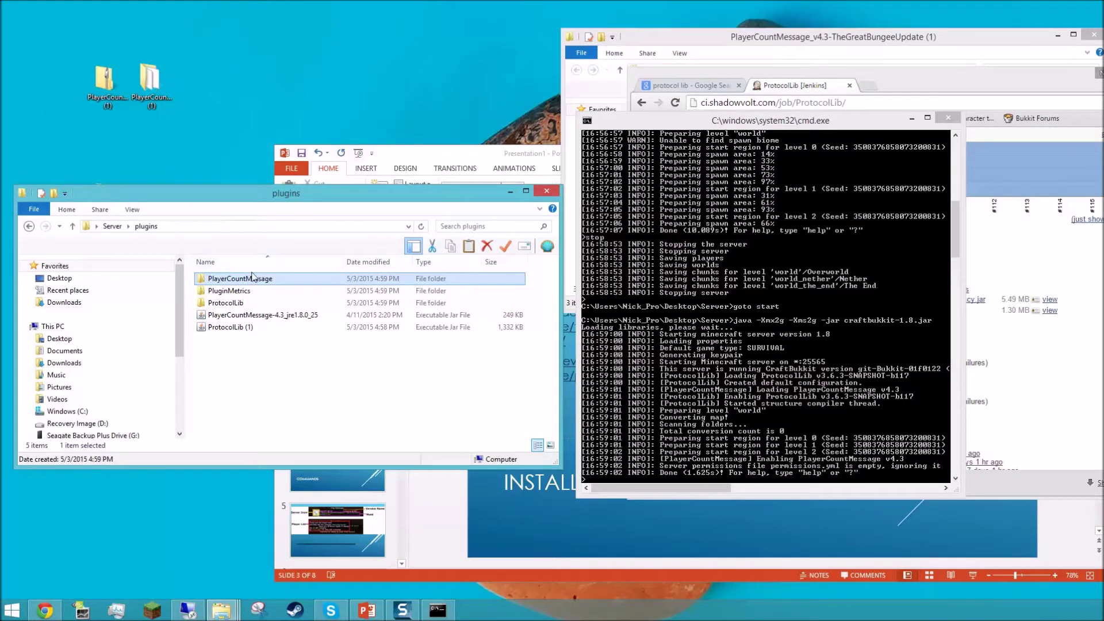
left_click(675, 263)
type("pcm help")
key("Return")
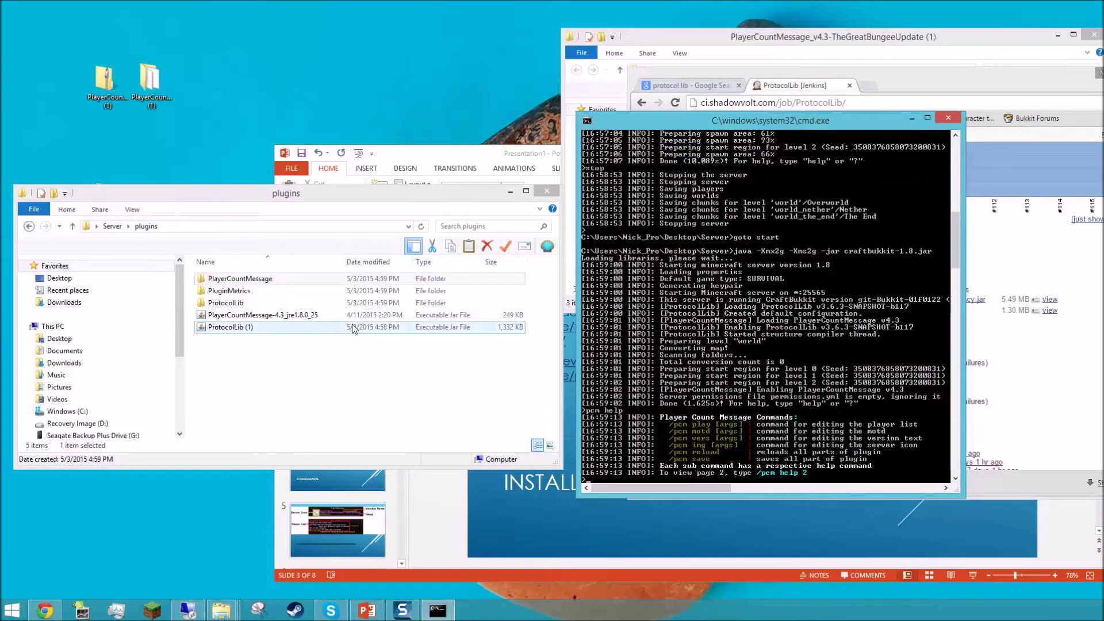
left_click(442, 280)
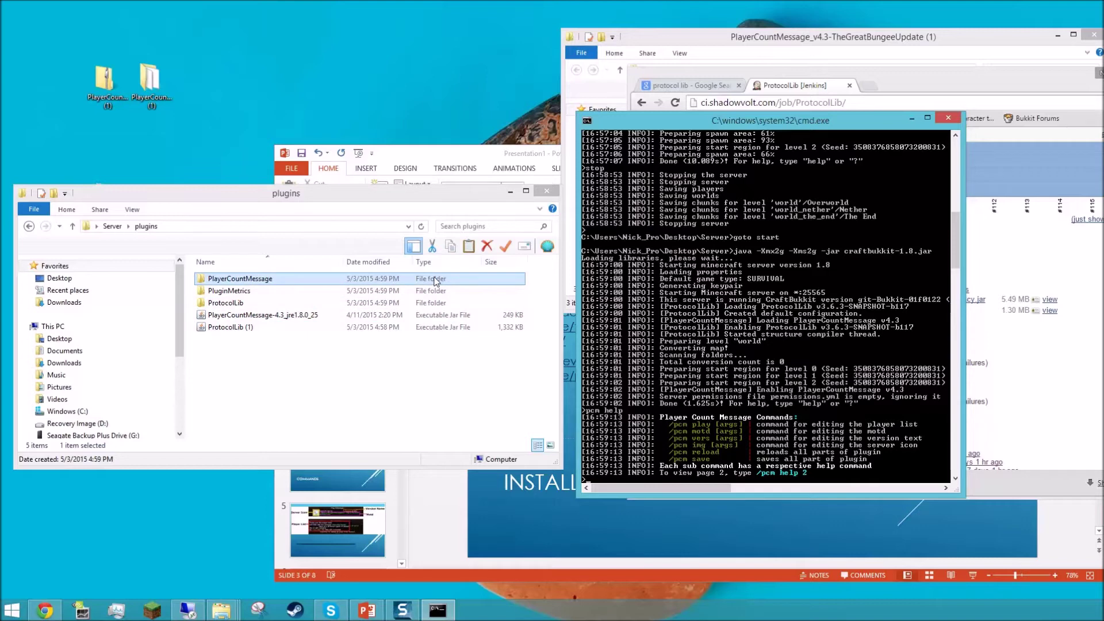
Create a new folder named Bungee on the desktop and open it
left_click(443, 533)
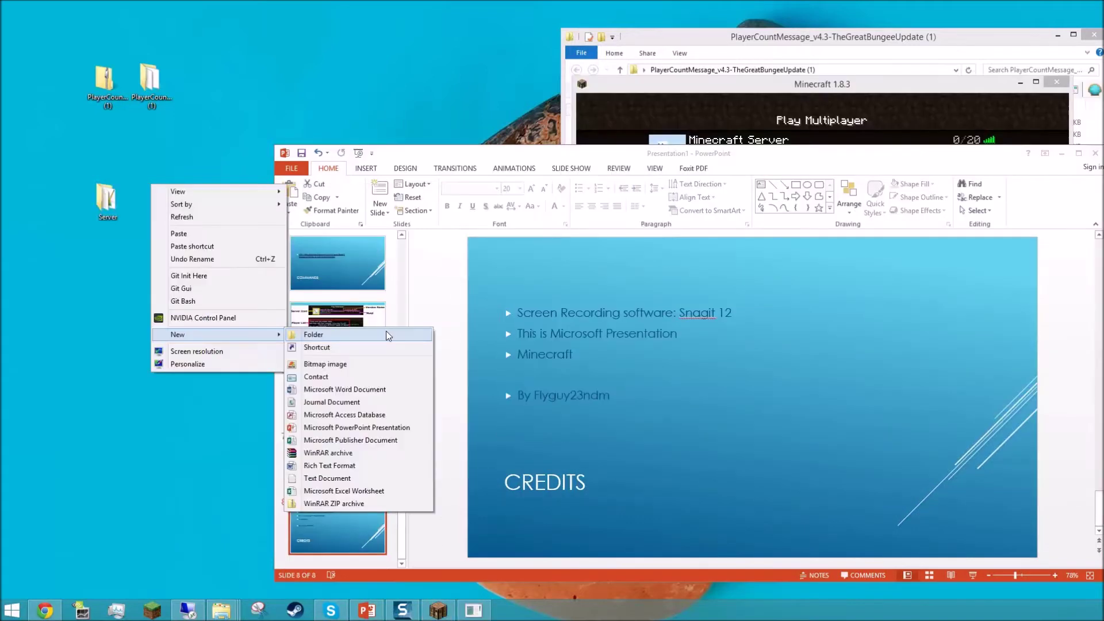
left_click(385, 336)
type("BUgnee")
key("BackSpace")
key("BackSpace")
key("BackSpace")
key("BackSpace")
key("BackSpace")
type("ungee")
key("Return")
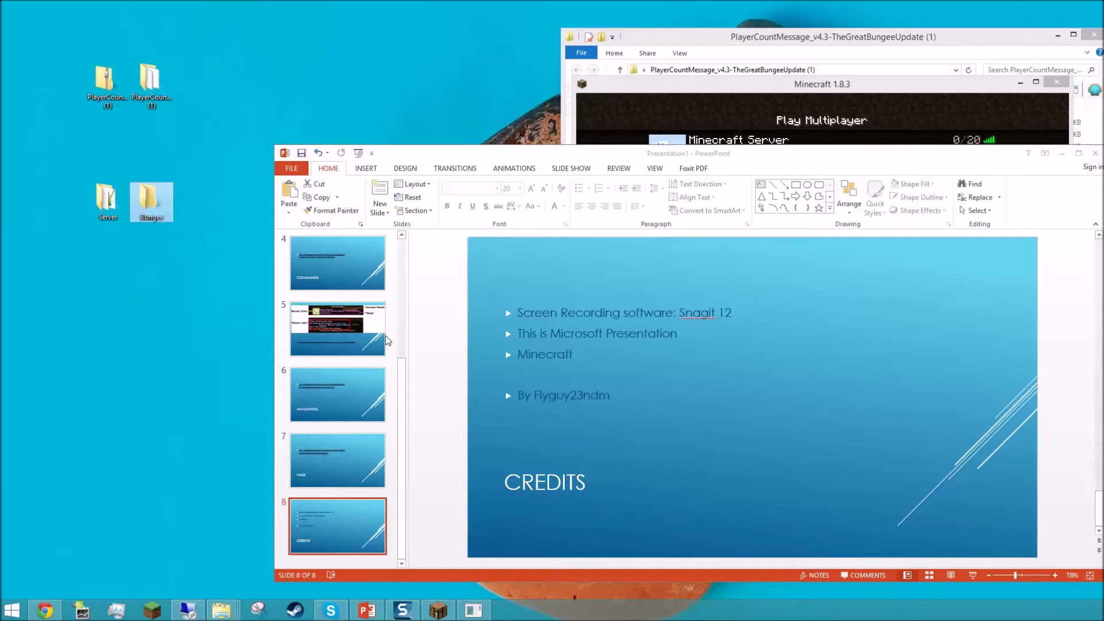
double_click(149, 198)
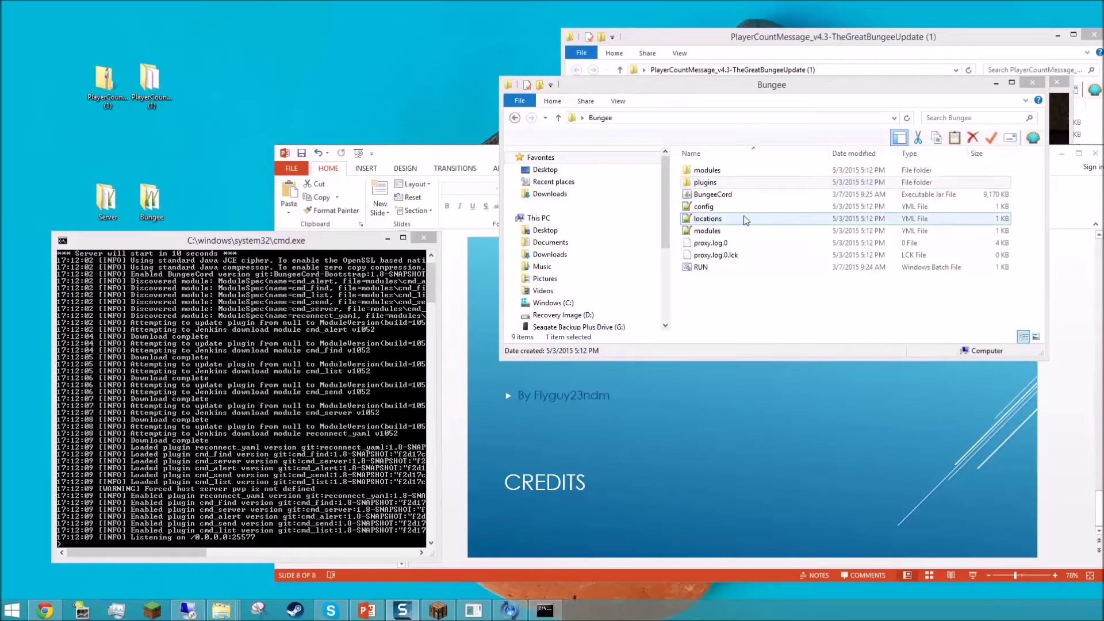
Move PlayerCountMessageBungee-4.3_jre1.8.0_25 from the extracted plugin folder into the plugins folder inside Bungee
double_click(716, 184)
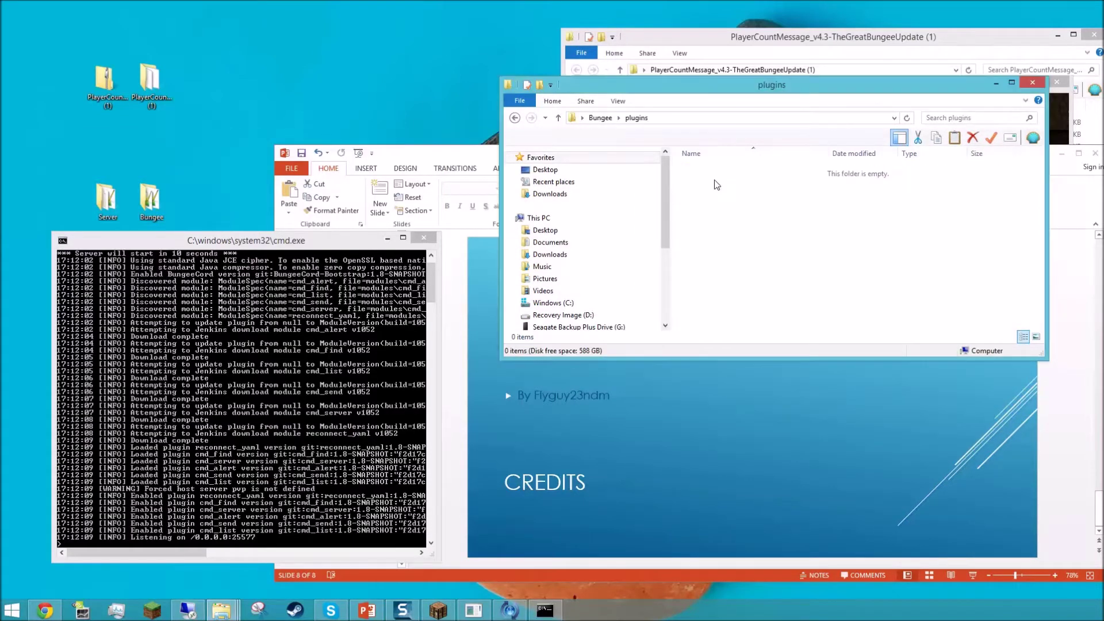
double_click(167, 92)
left_click_drag(816, 44, 268, 147)
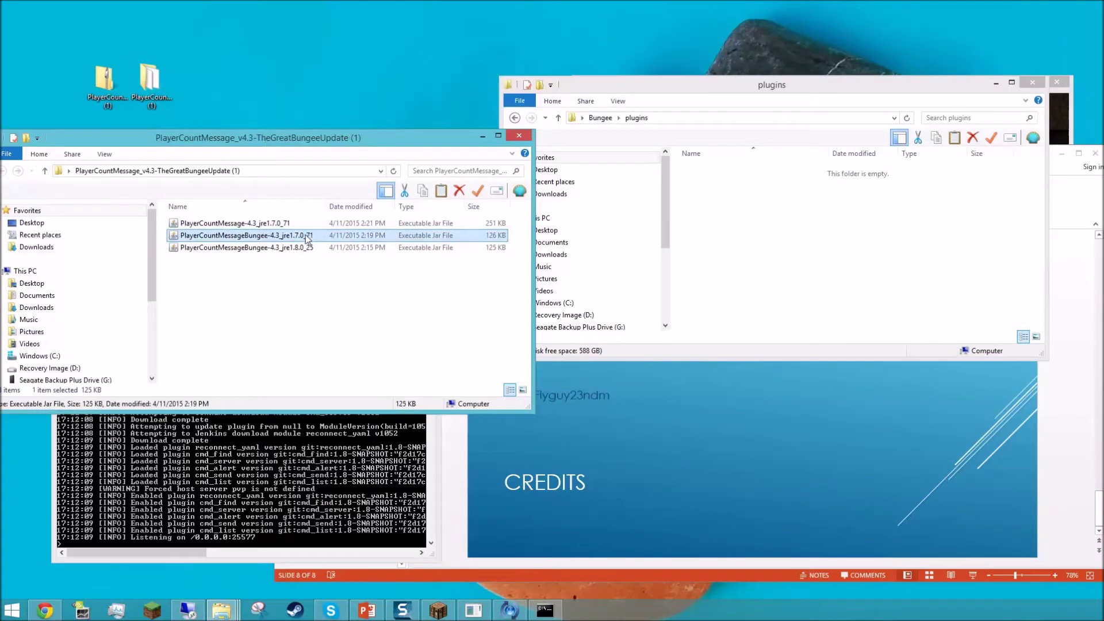
left_click(269, 235)
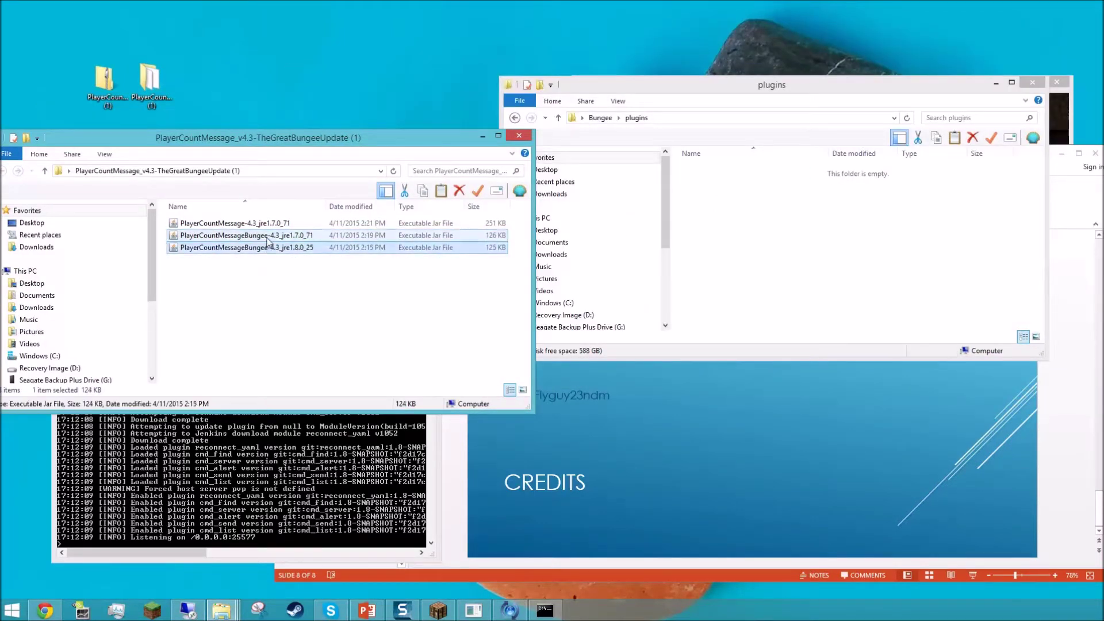
left_click(309, 248)
left_click_drag(287, 253, 756, 207)
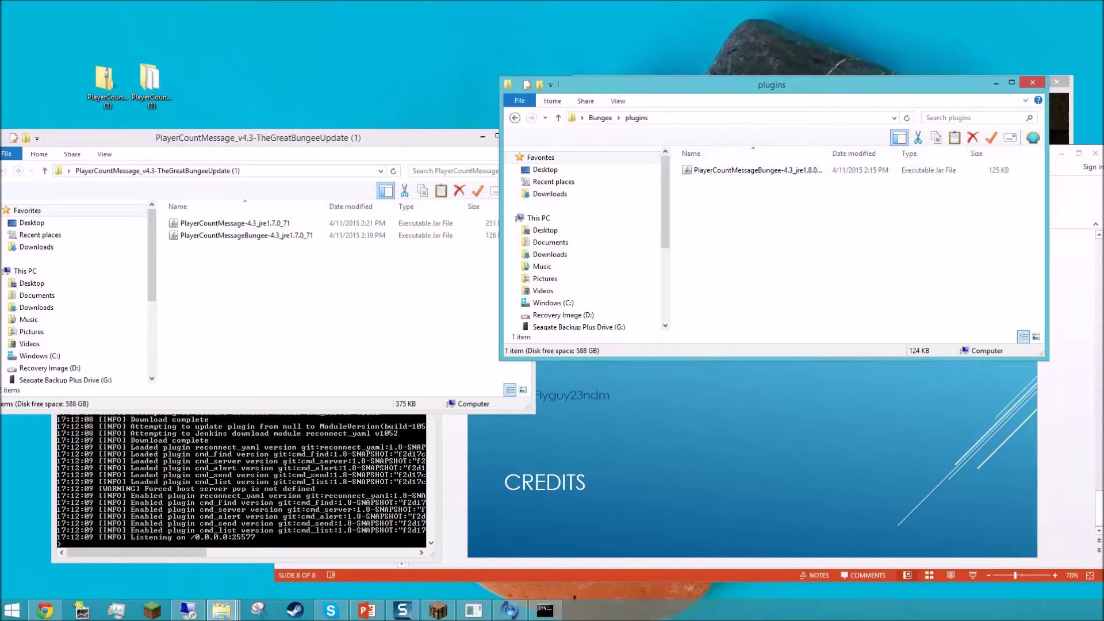
Switch to the browser and open the AnimatedMOTD resource page on spigotmc.org from the Player Count Message pages
left_click(45, 610)
left_click_drag(345, 7, 409, 81)
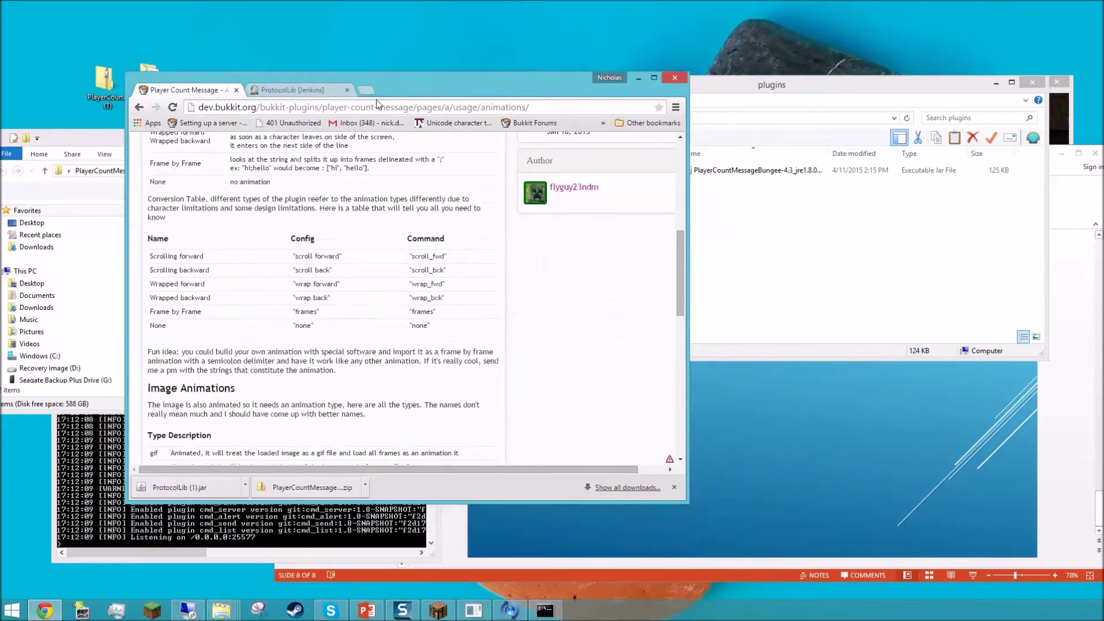
scroll(351, 231, "up", 10)
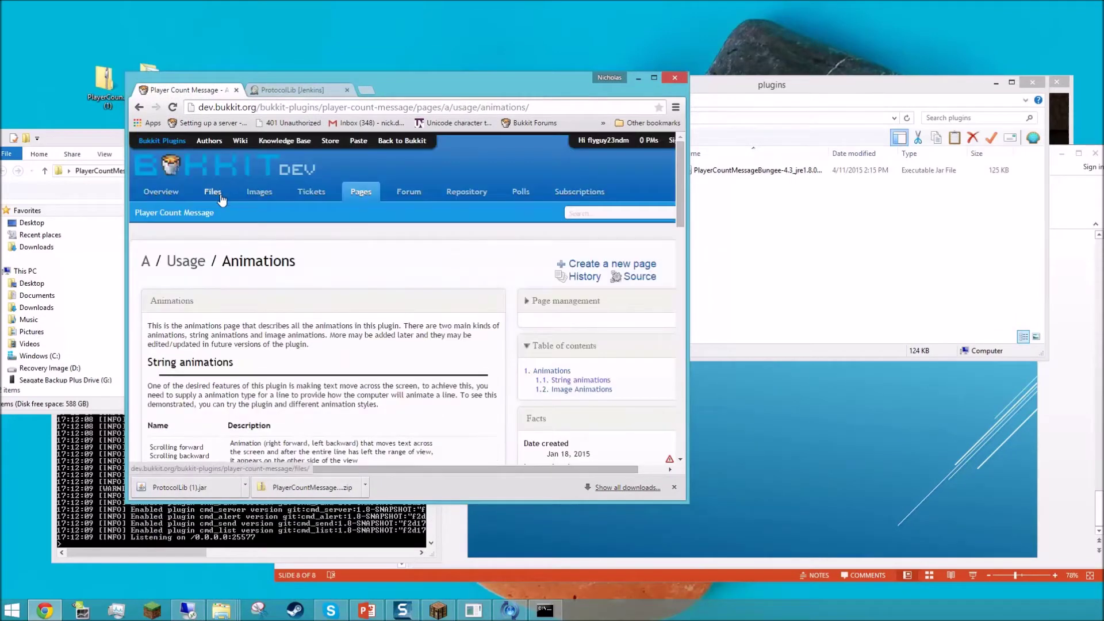
left_click(362, 198)
key("alt+Left")
left_click(429, 289)
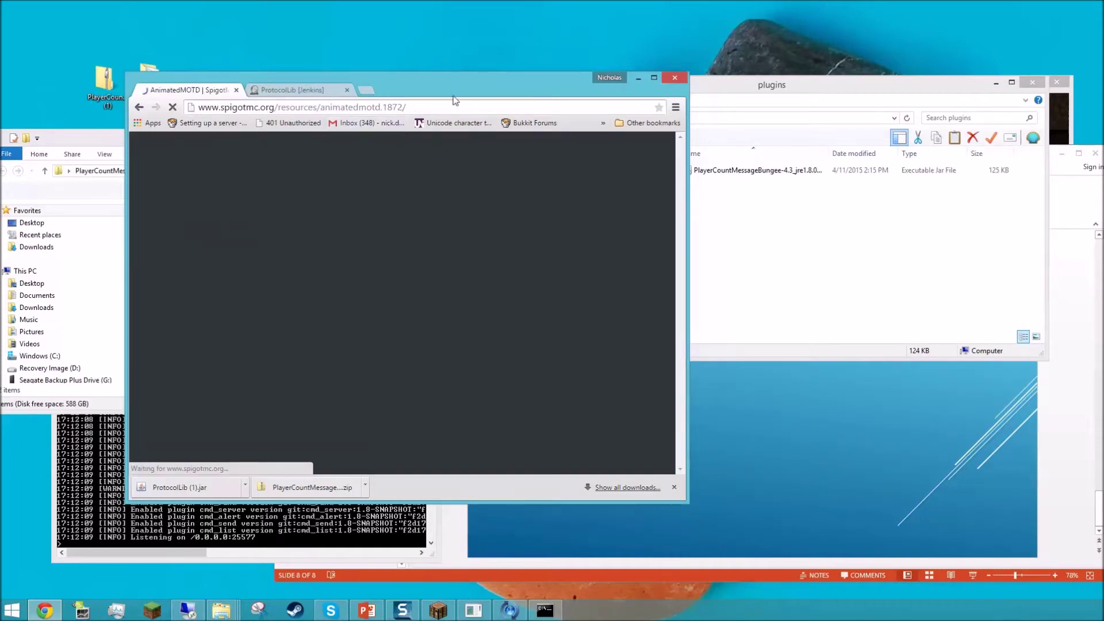
Download AnimatedMOTD V1.1.1.jar, keep the file, and place it in the Bungee plugins folder
scroll(407, 207, "down", 1)
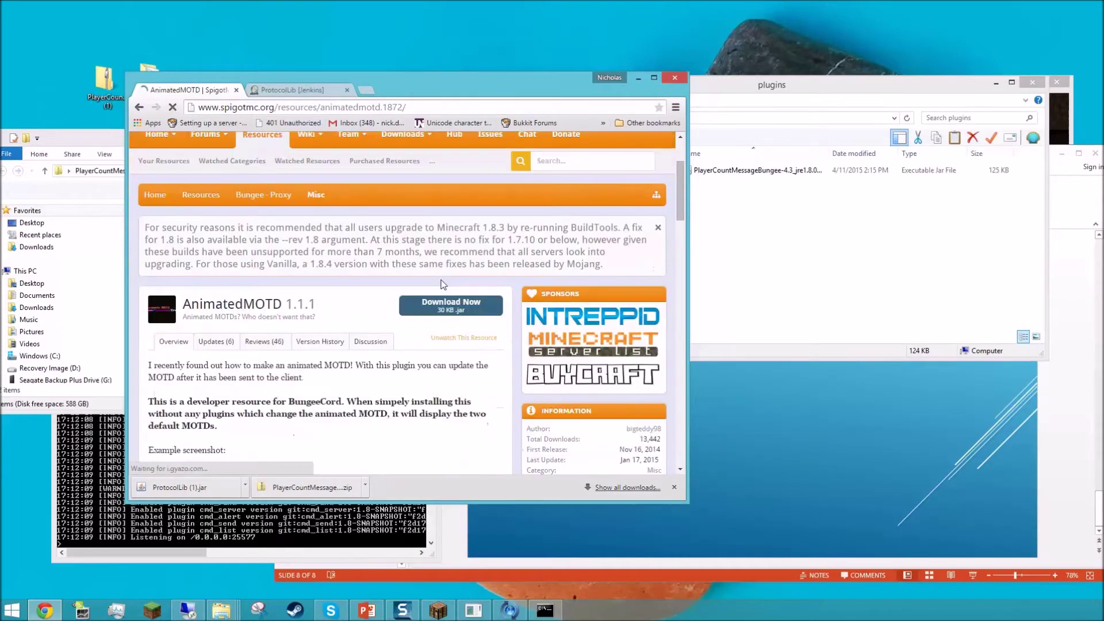
left_click_drag(296, 298, 316, 304)
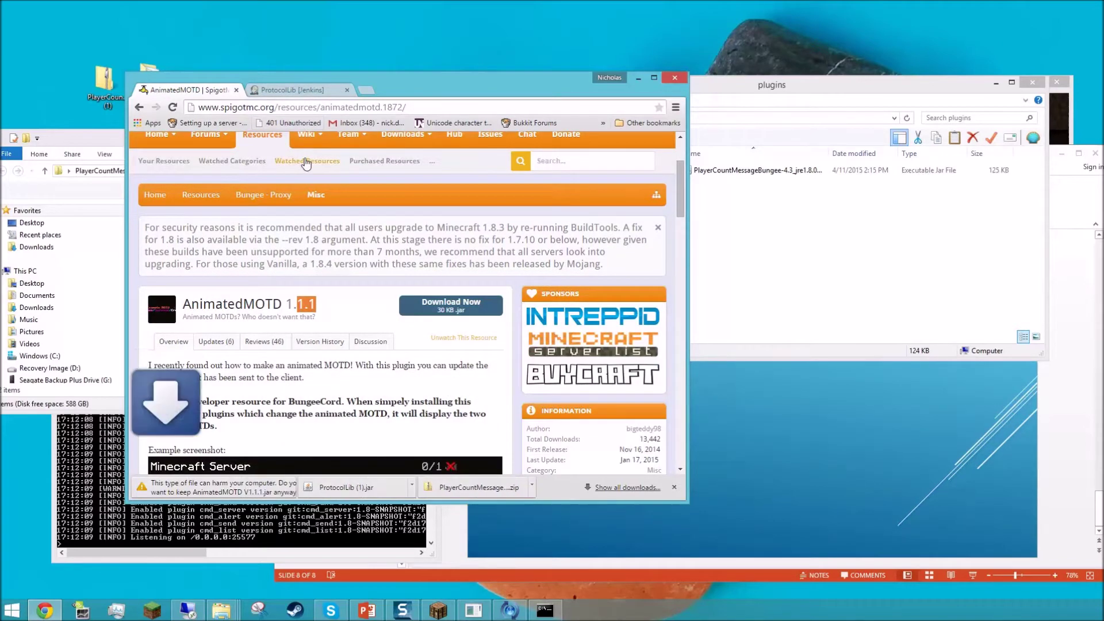
left_click(338, 487)
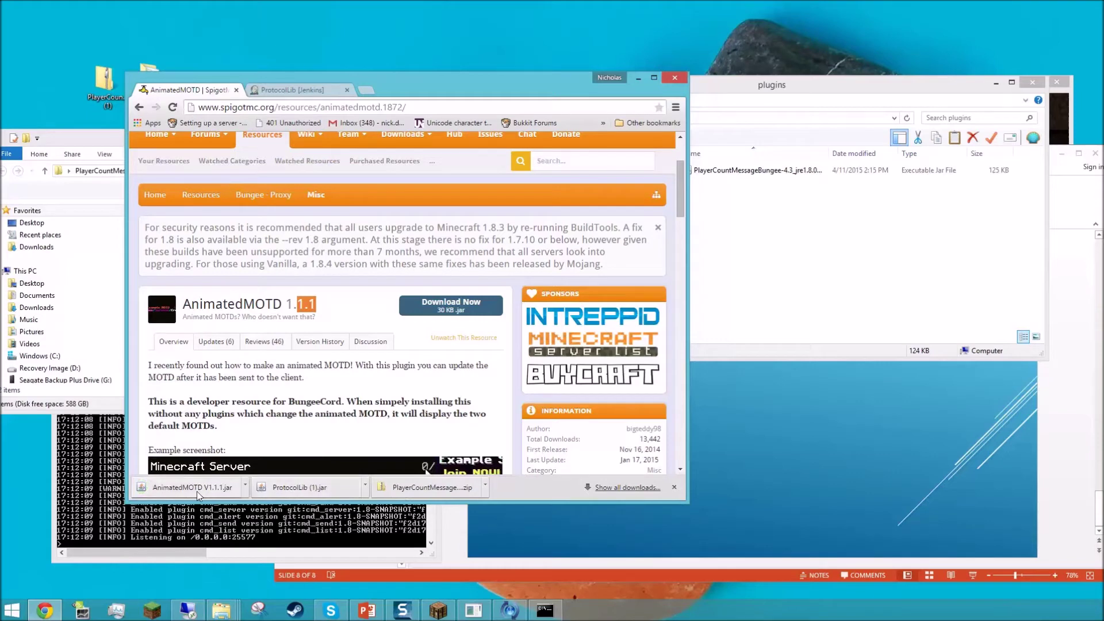
left_click_drag(189, 487, 746, 286)
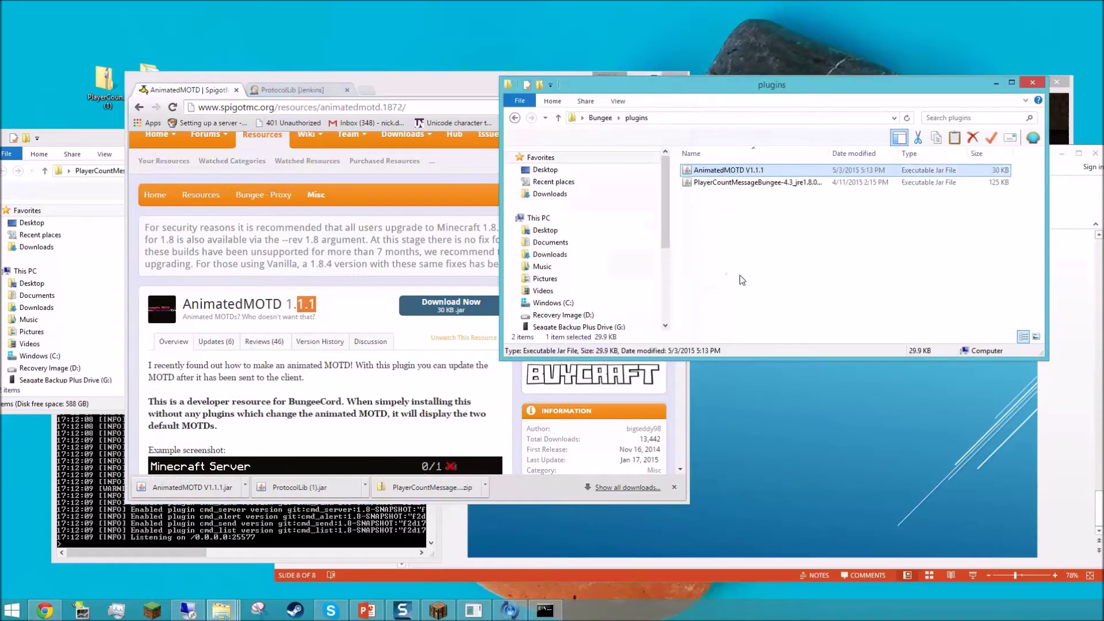
Return to the Bungee folder, stop the proxy with the end command, and restart it with the RUN batch file
left_click(601, 117)
left_click(240, 521)
type("end")
key("Return")
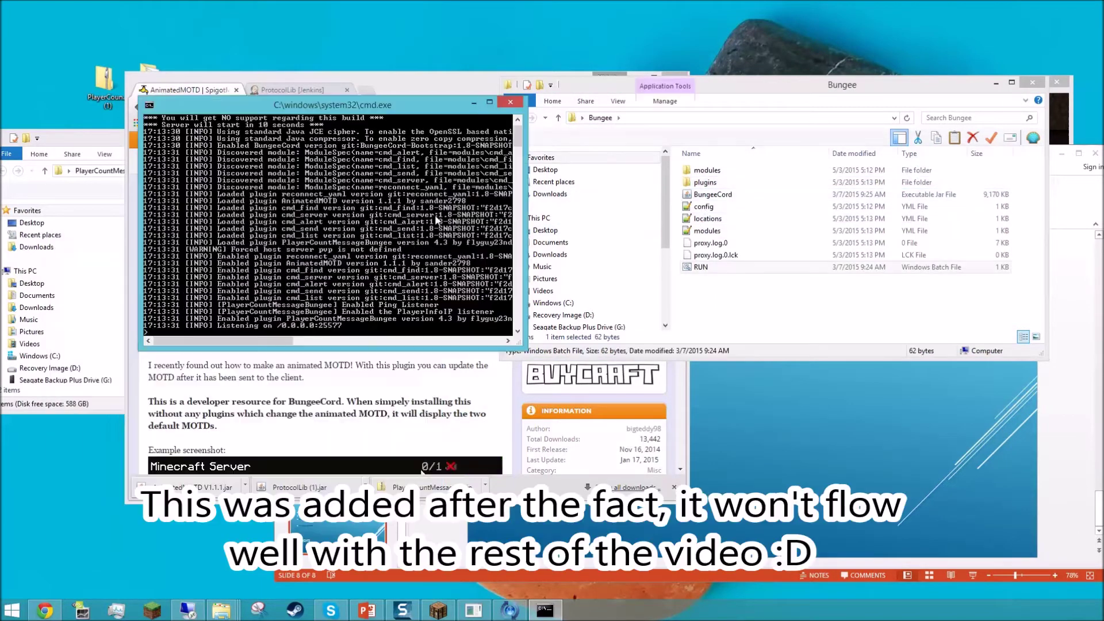
Run pcm and pcm help in the BungeeCord console to check that the plugin responds
key("Return")
type("pcm pla")
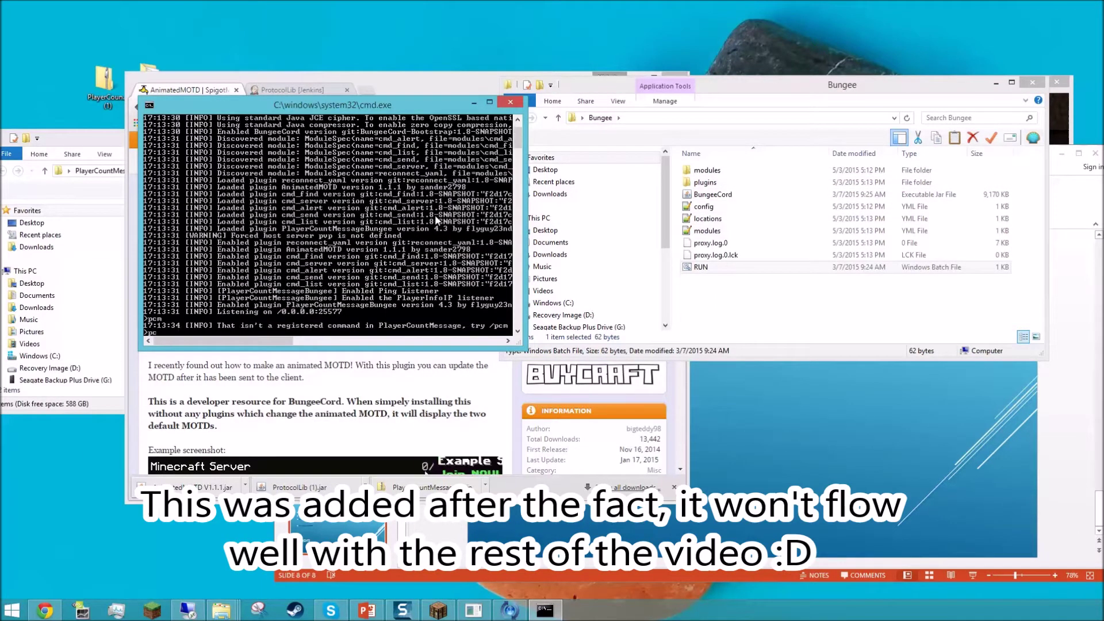
key("BackSpace")
key("BackSpace")
key("BackSpace")
type("help")
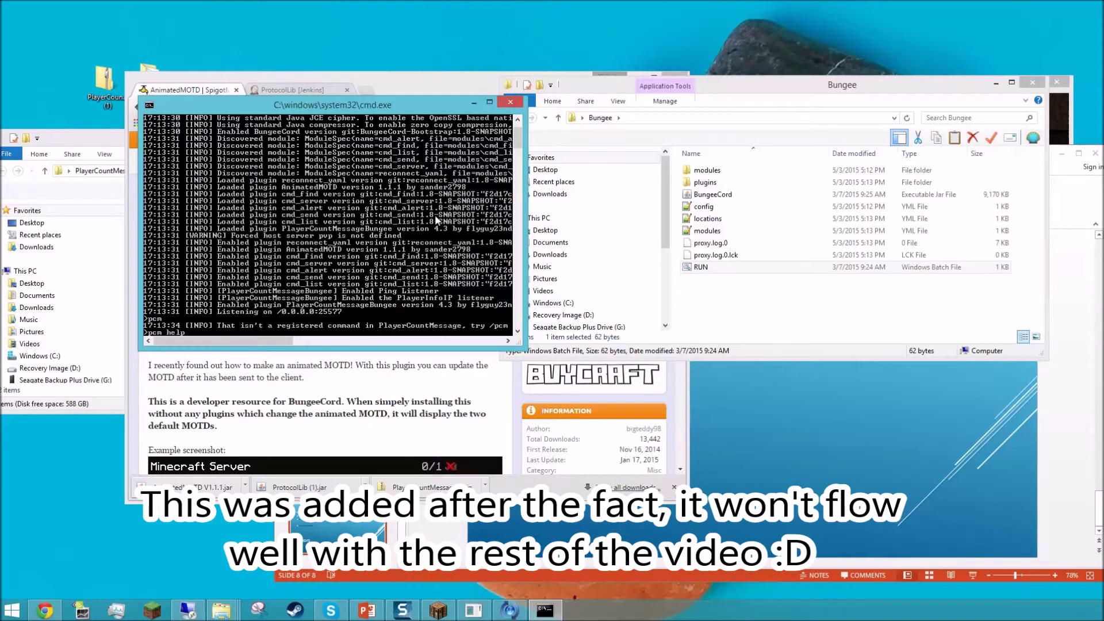
key("Return")
type("pcm play")
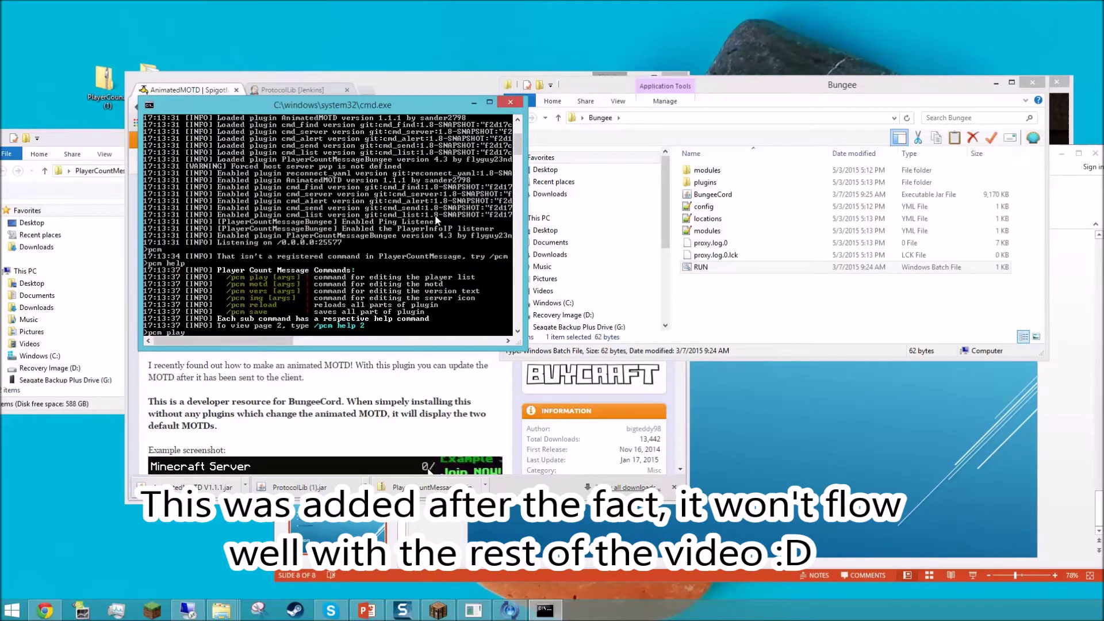
key("BackSpace")
key("BackSpace")
key("BackSpace")
key("BackSpace")
key("BackSpace")
key("BackSpace")
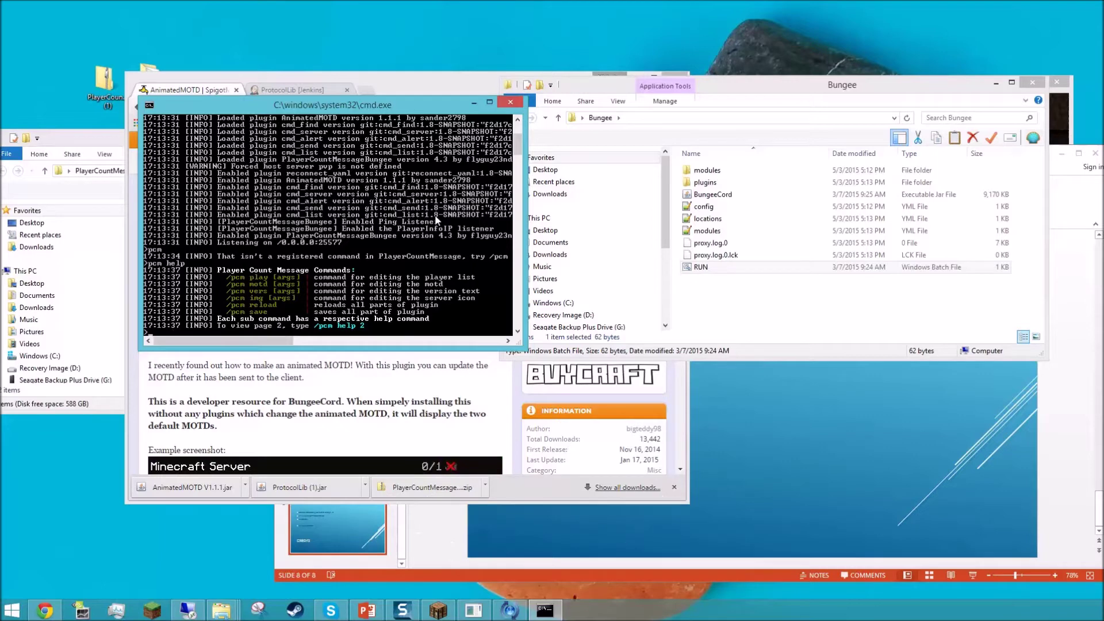
Examine the plugin's tags page in the browser for tags that are unavailable on BungeeCord, such as %weather%
left_click(539, 496)
left_click(639, 78)
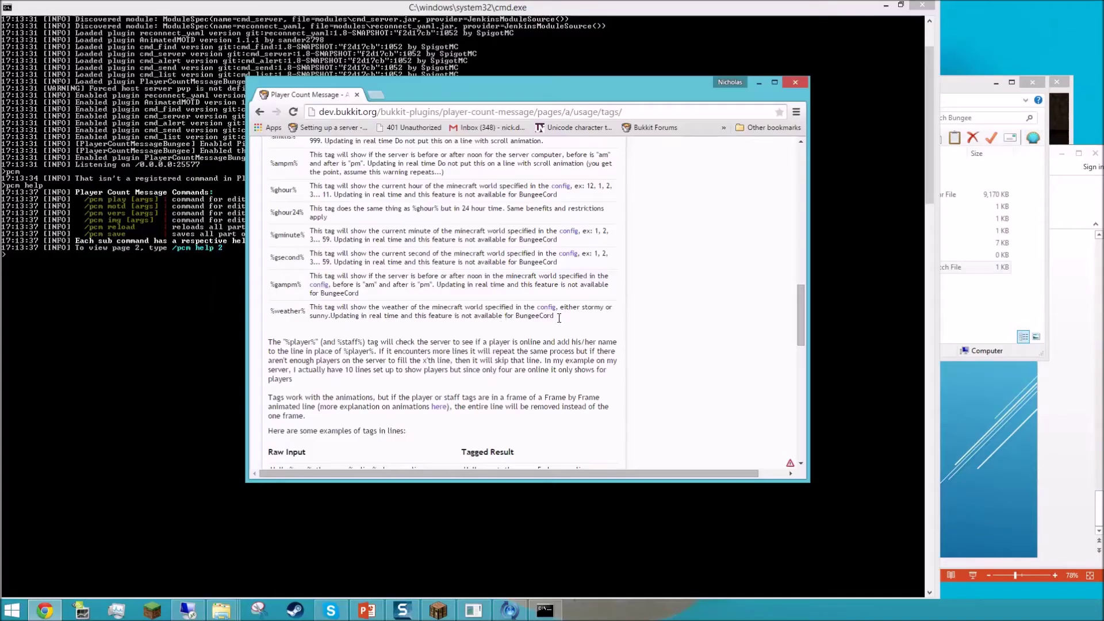
left_click_drag(559, 318, 428, 319)
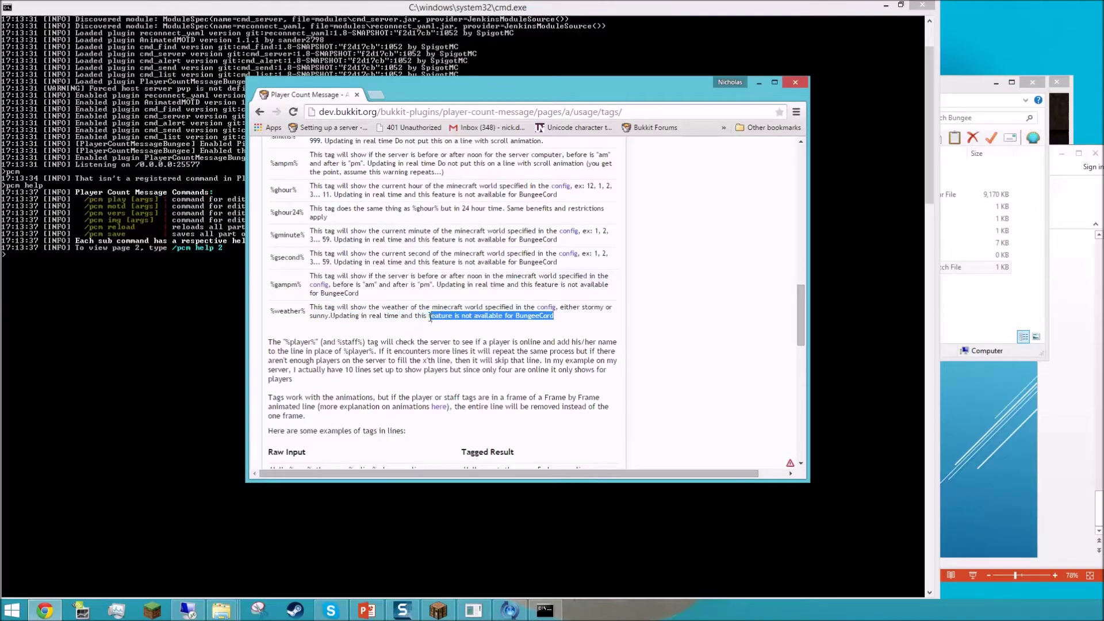
left_click_drag(428, 316, 554, 317)
left_click(566, 322)
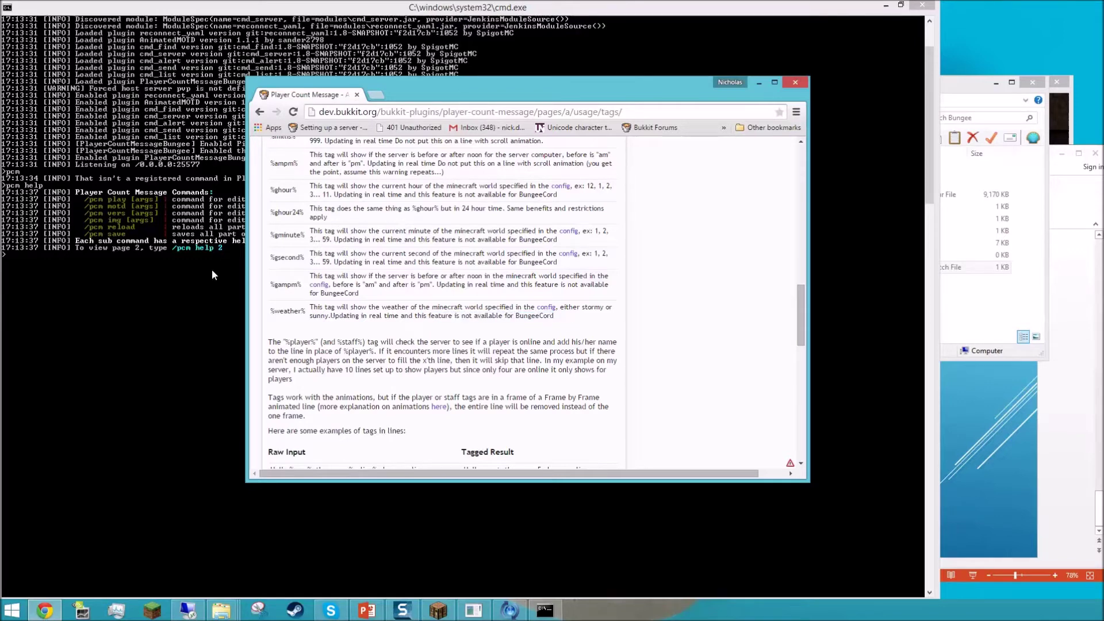
left_click(174, 265)
key("alt+Tab")
scroll(457, 297, "up", 5)
scroll(457, 298, "down", 3)
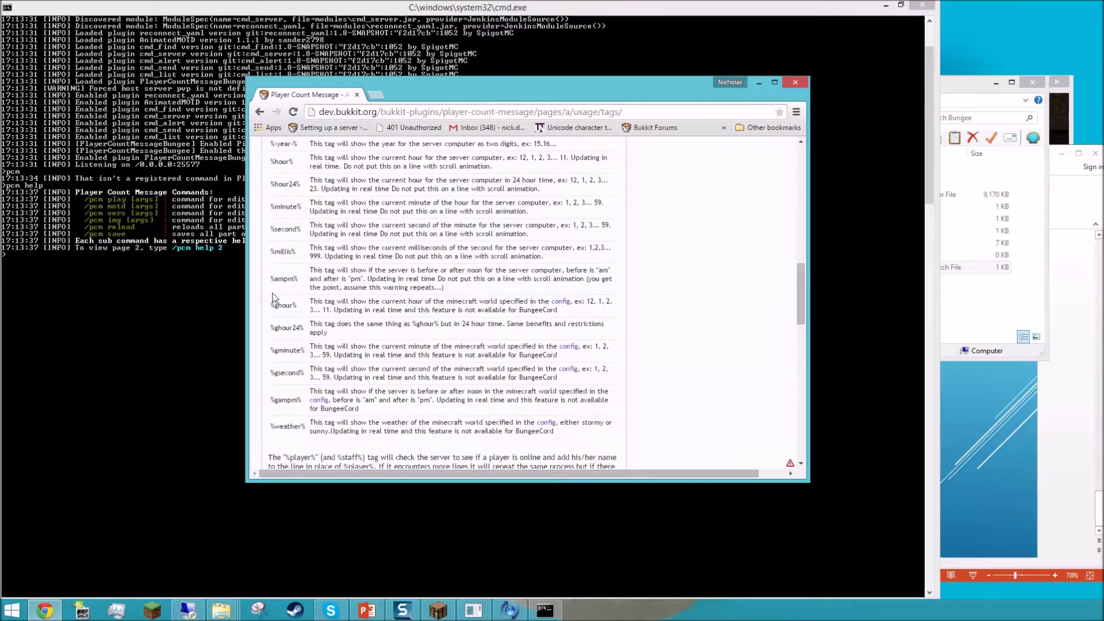
left_click_drag(332, 431, 401, 433)
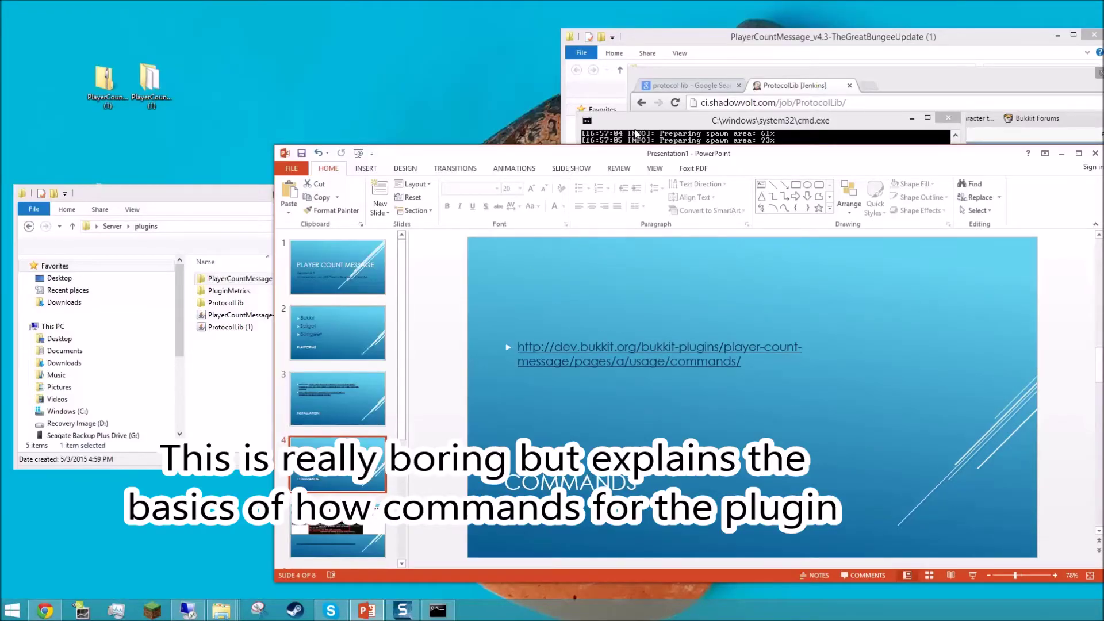
Bring up the CraftBukkit server console, review the command list, and run pcm play help for the player list subcommands
left_click(635, 133)
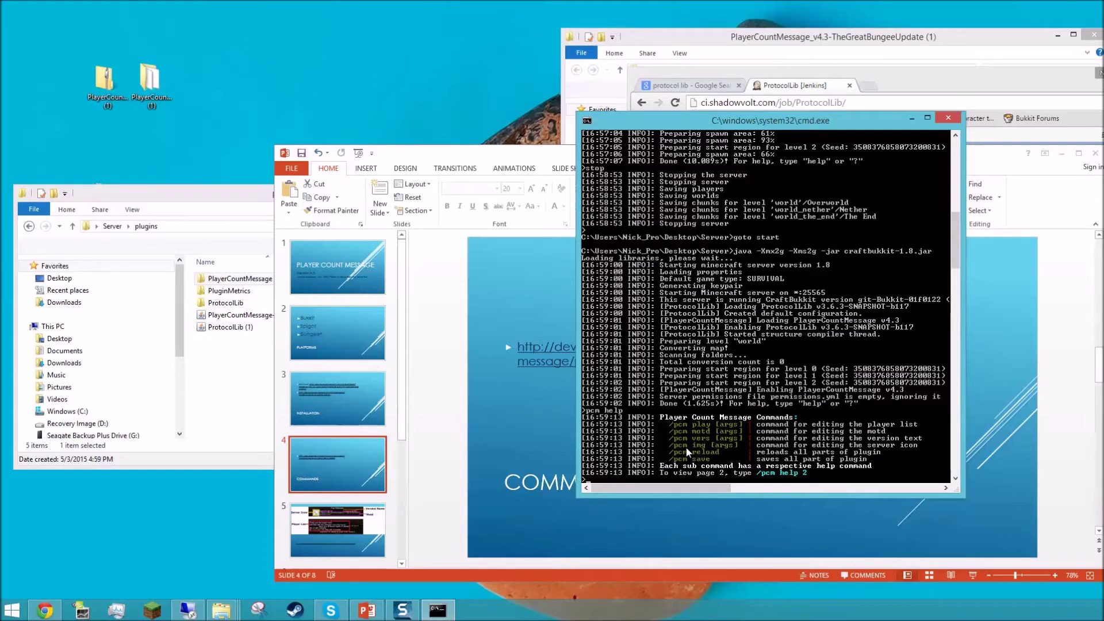
scroll(719, 466, "down", 4)
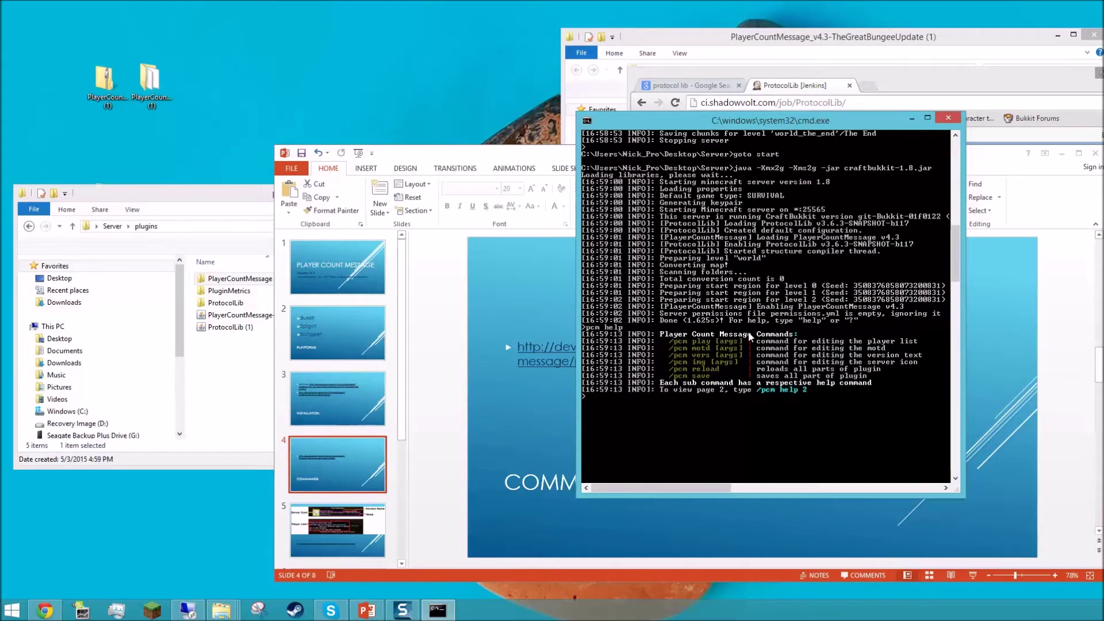
left_click(499, 410)
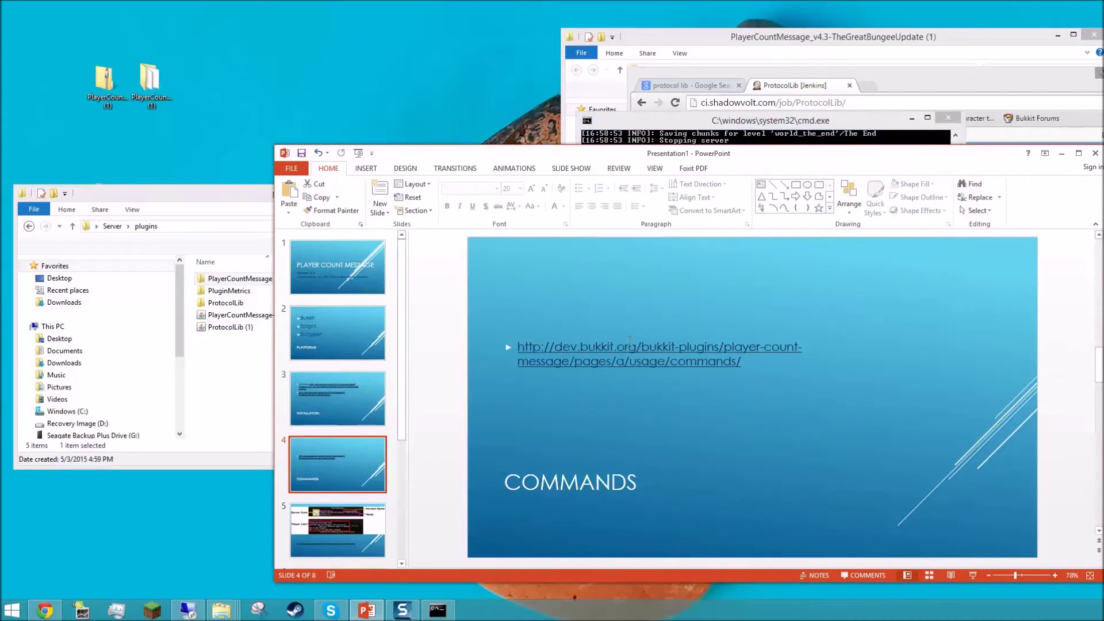
left_click(711, 123)
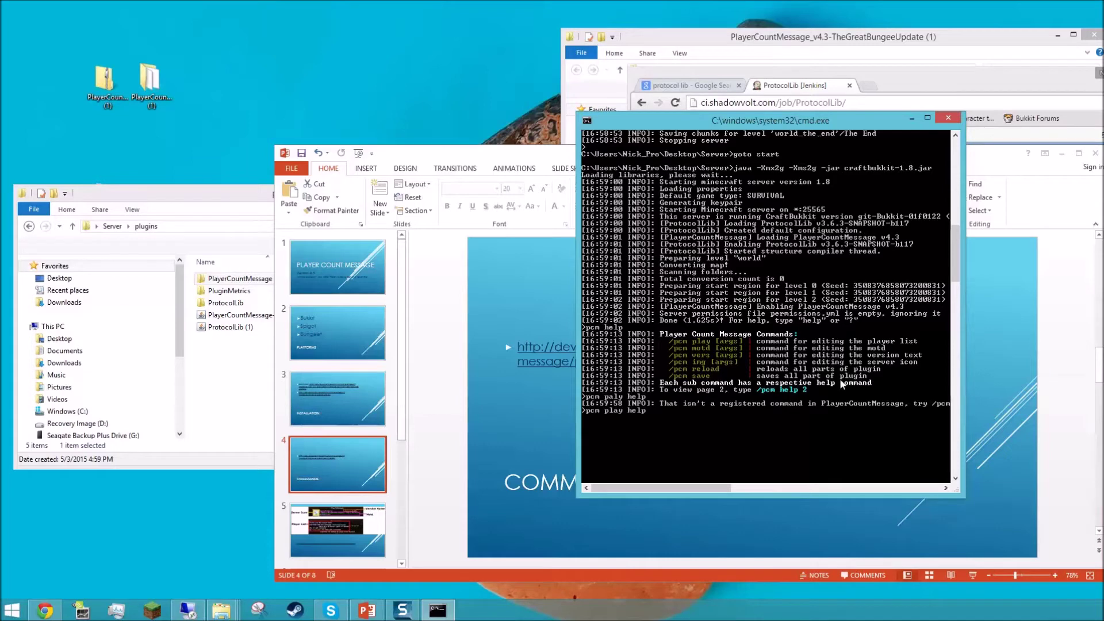
key("Return")
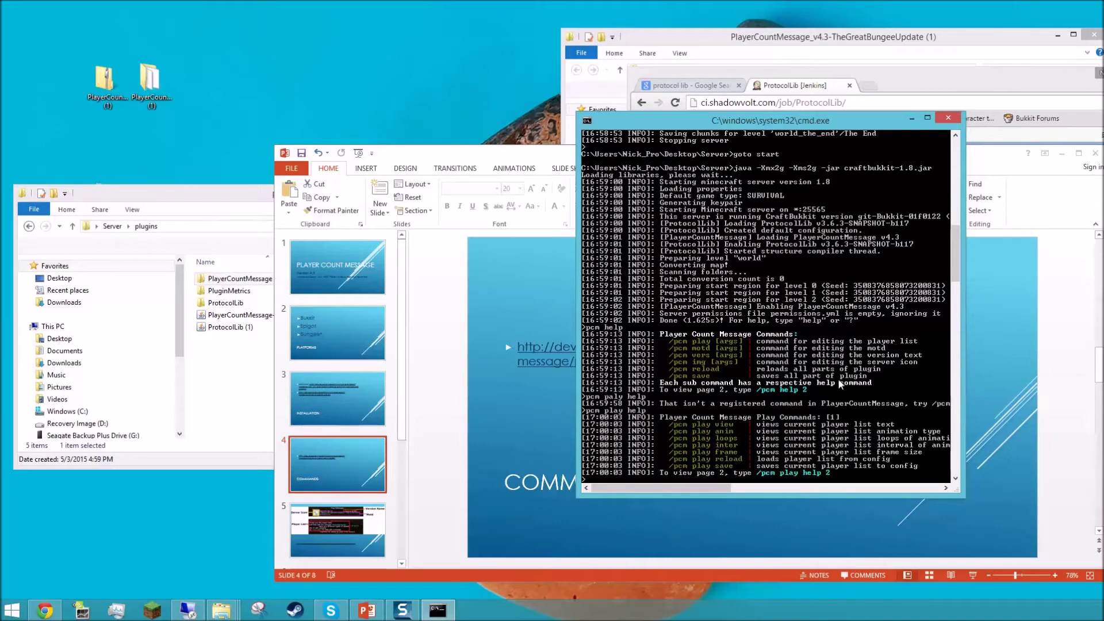
Place the server console and the Minecraft window so both are visible, and open Minecraft's multiplayer server list
scroll(755, 390, "down", 2)
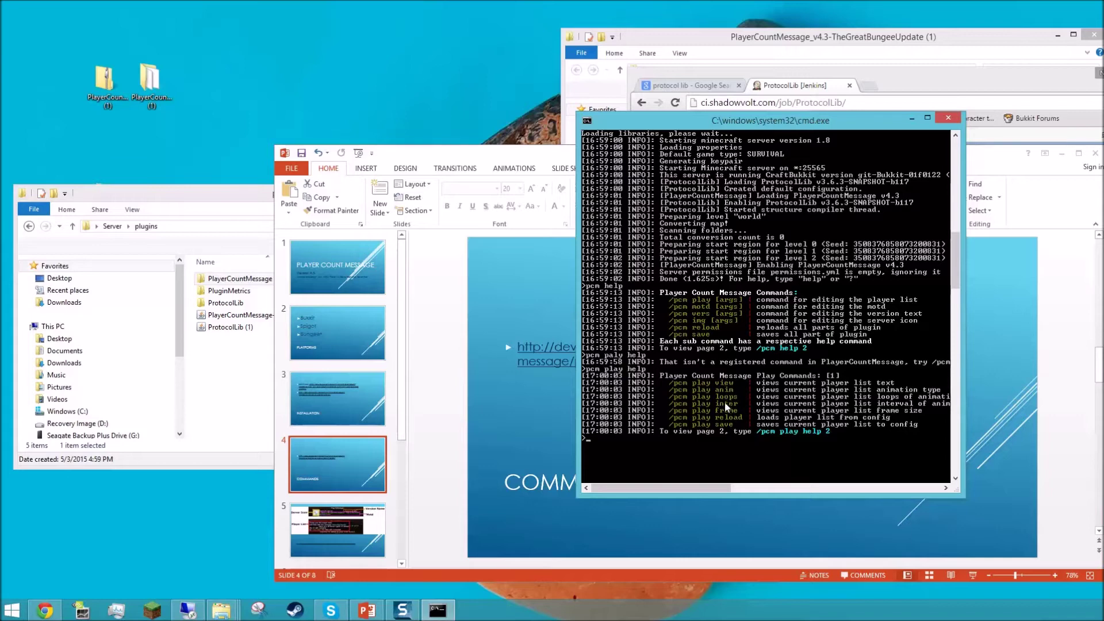
left_click_drag(757, 120, 524, 70)
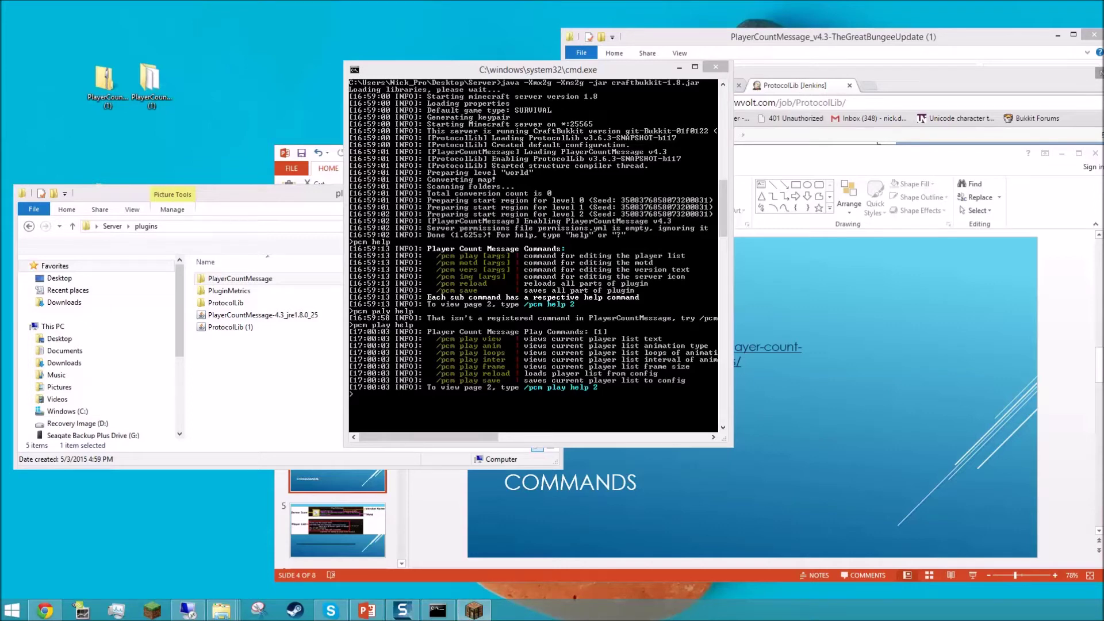
left_click_drag(1020, 120, 792, 92)
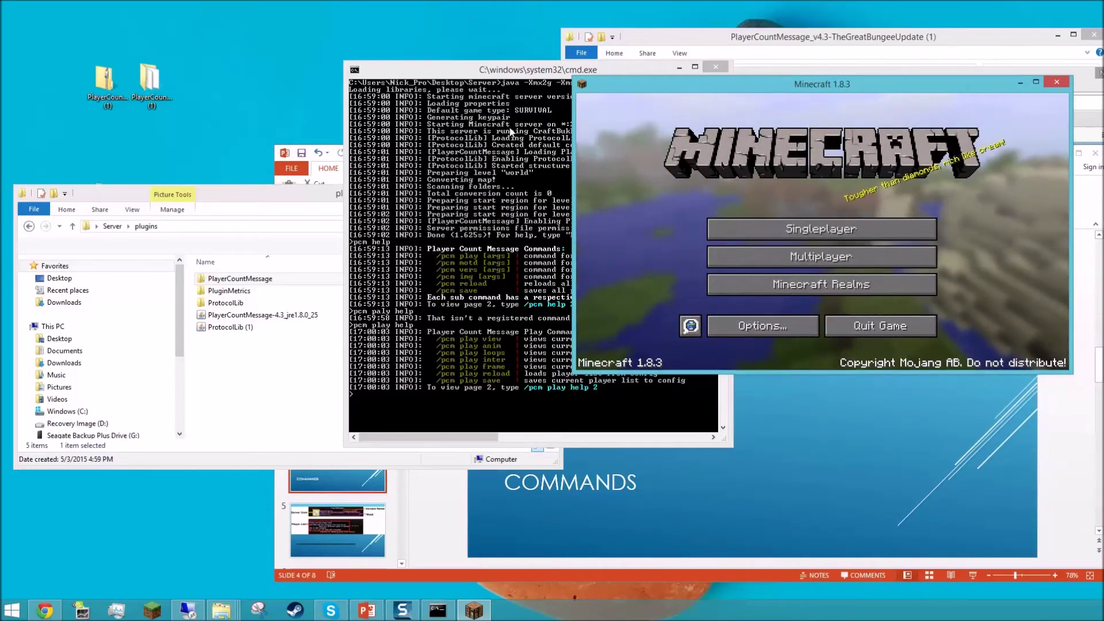
left_click(858, 261)
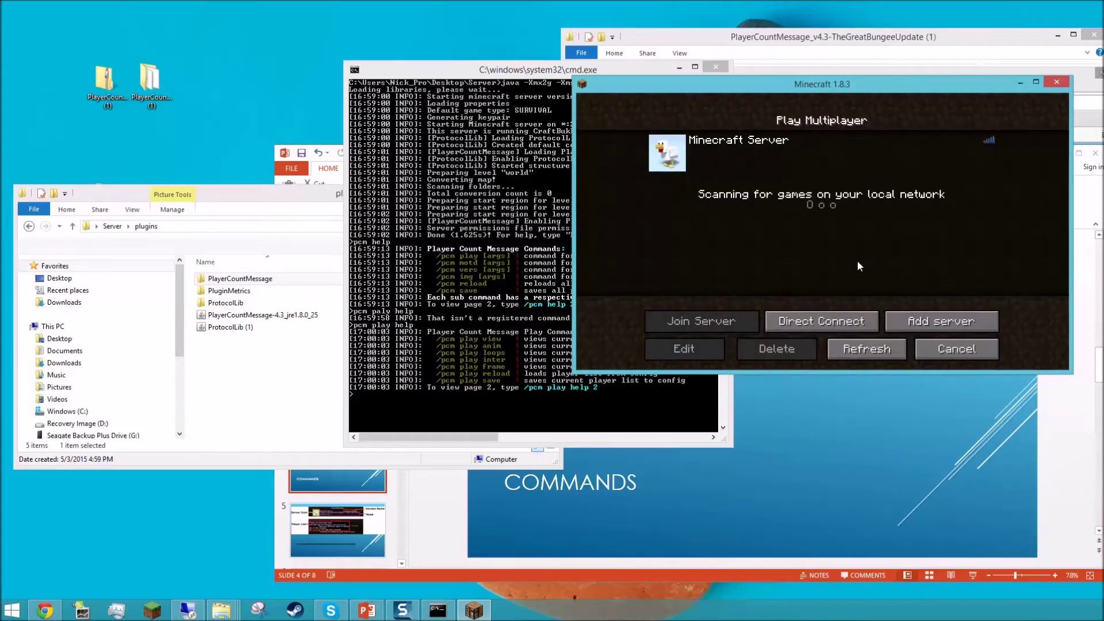
Examine the server entry's animated message of the day, icon, version text and player list in Minecraft, refreshing the list once
mouse_move(805, 151)
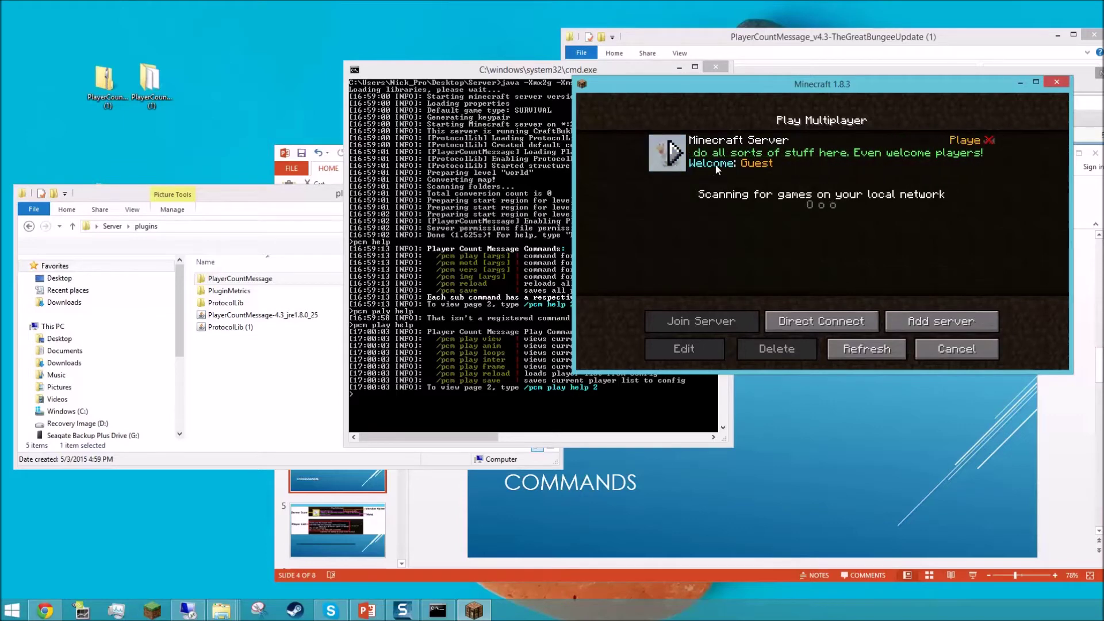
mouse_move(906, 146)
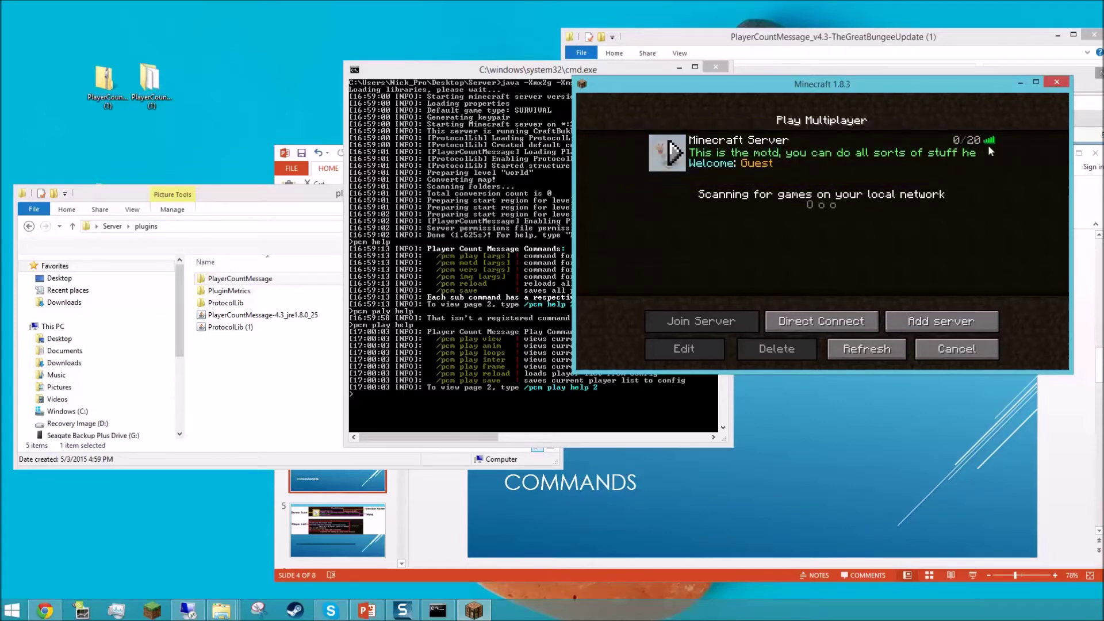
left_click(863, 349)
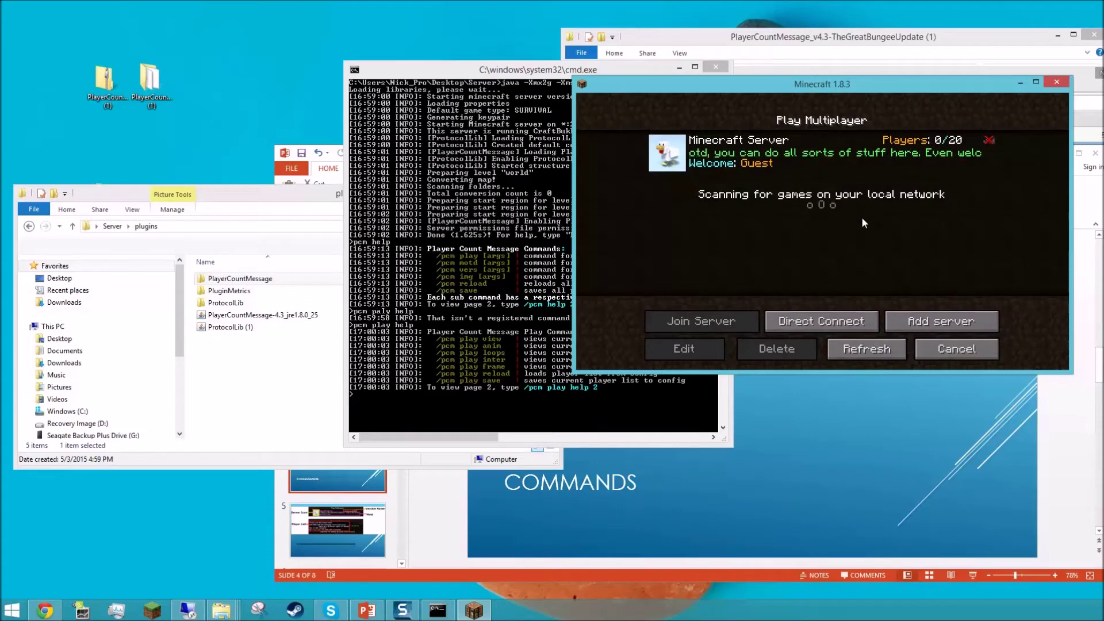
mouse_move(923, 134)
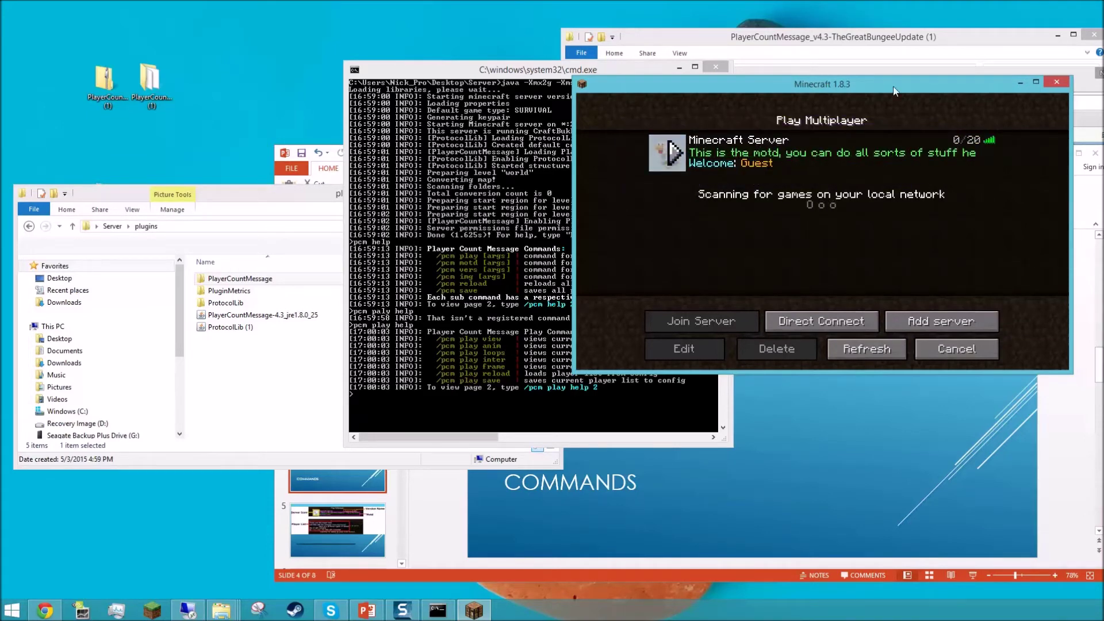
Run pcm play view in the CraftBukkit console and maximize the console window to read the full player list lines
left_click(483, 277)
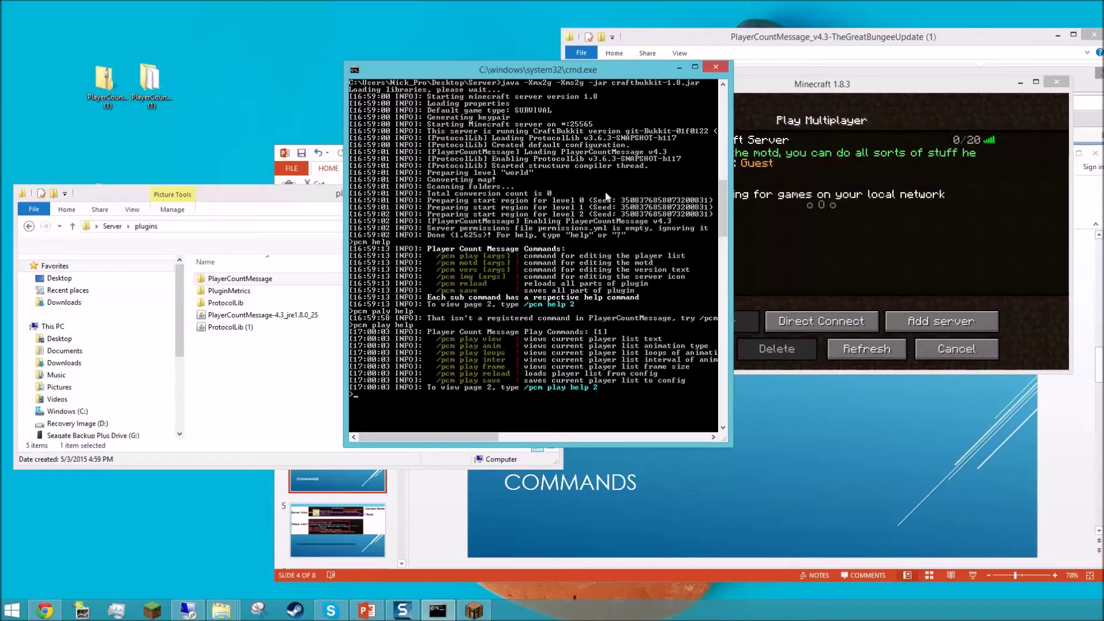
type("play view")
key("Return")
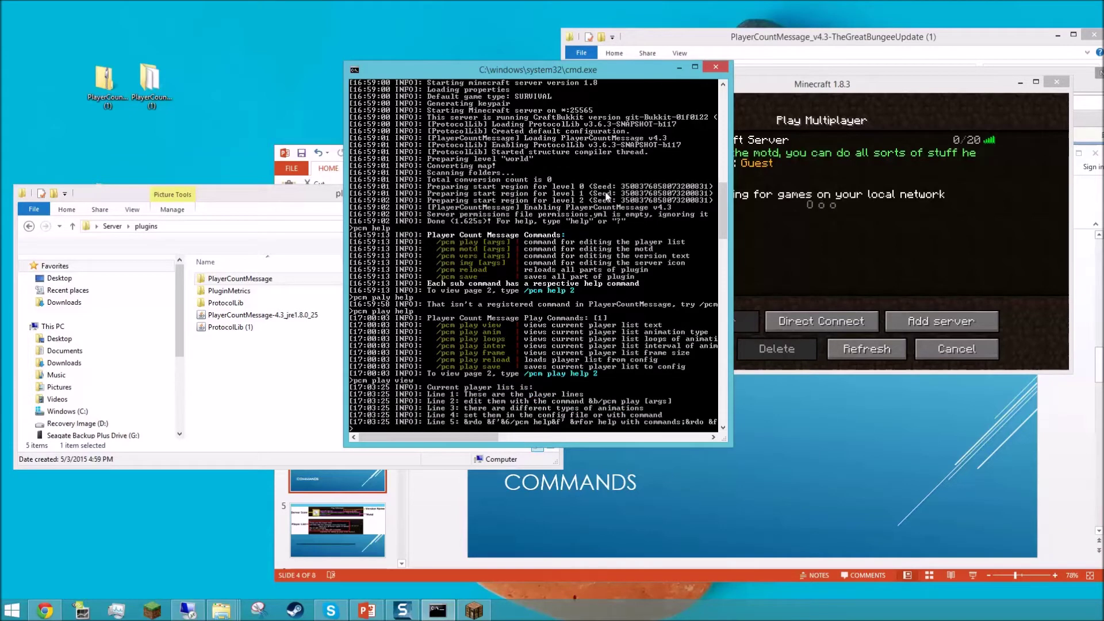
scroll(587, 255, "down", 2)
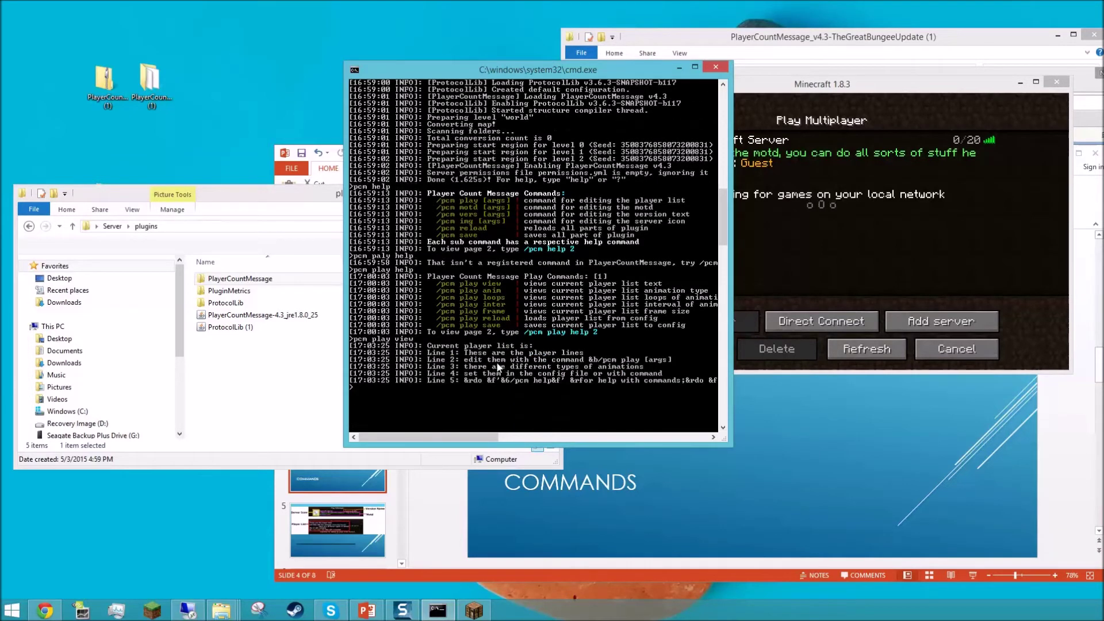
left_click(694, 67)
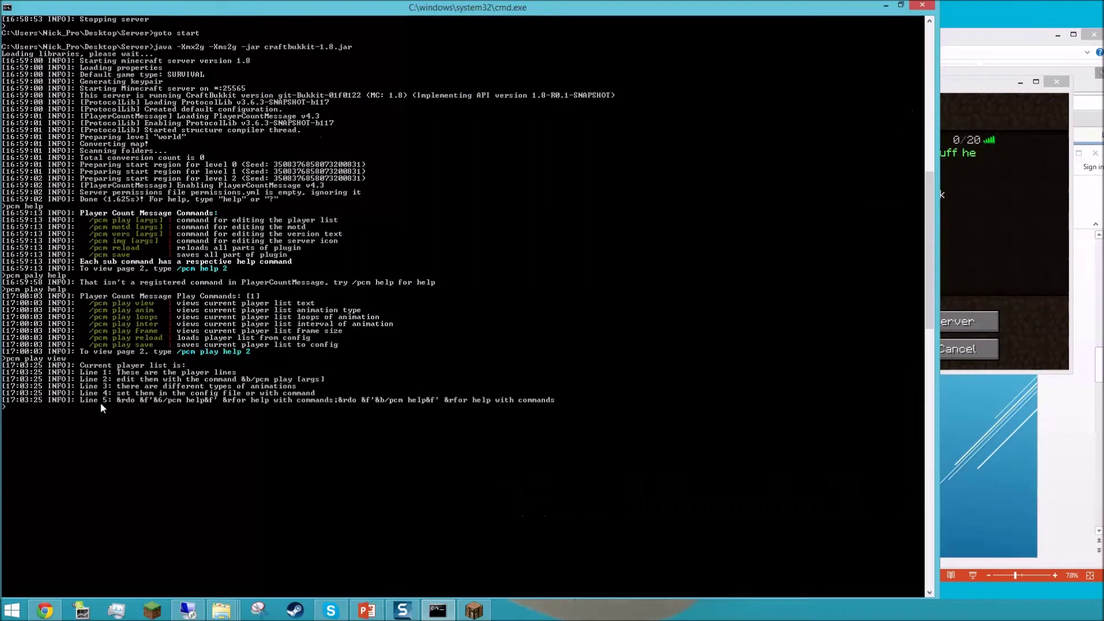
Run pcm play anim, pcm play loops and pcm play inter to list each player list line's animation settings
type("pcm gb")
key("BackSpace")
key("BackSpace")
type("play anim")
key("Return")
type("pcm play loops")
key("Return")
type("pcm pla")
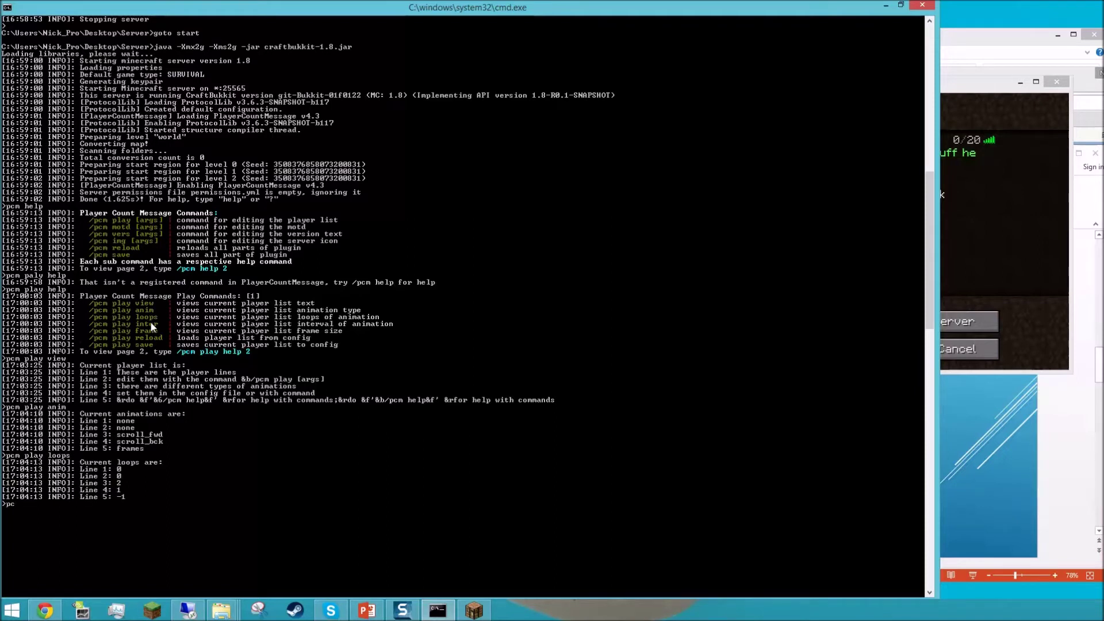
type("y inter")
key("Return")
type("p")
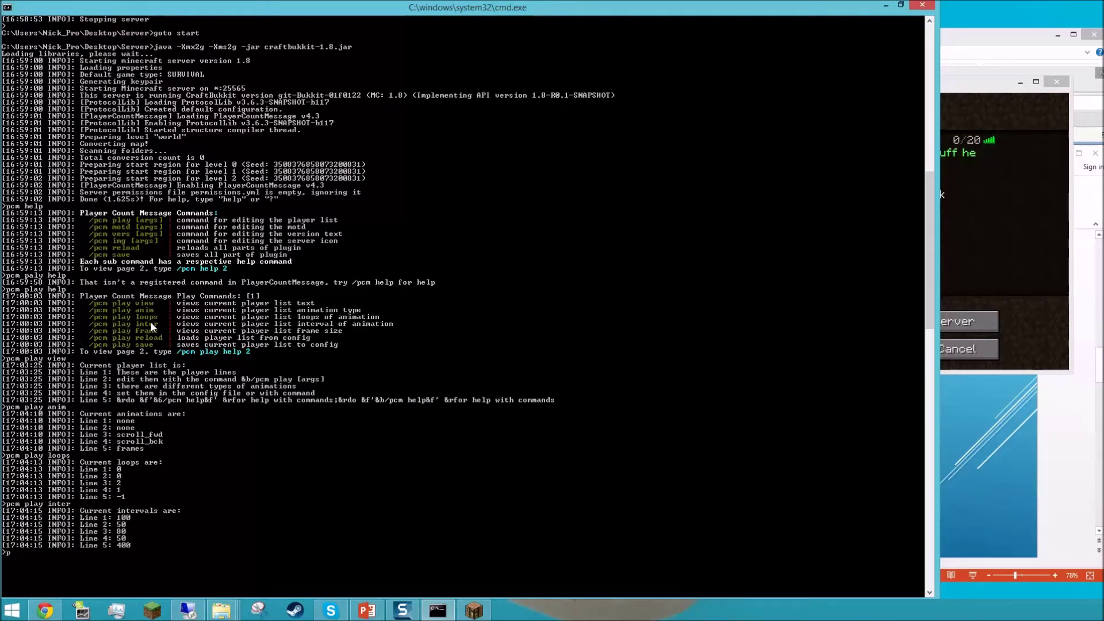
type("cm pl")
key("BackSpace")
key("BackSpace")
key("BackSpace")
key("BackSpace")
key("BackSpace")
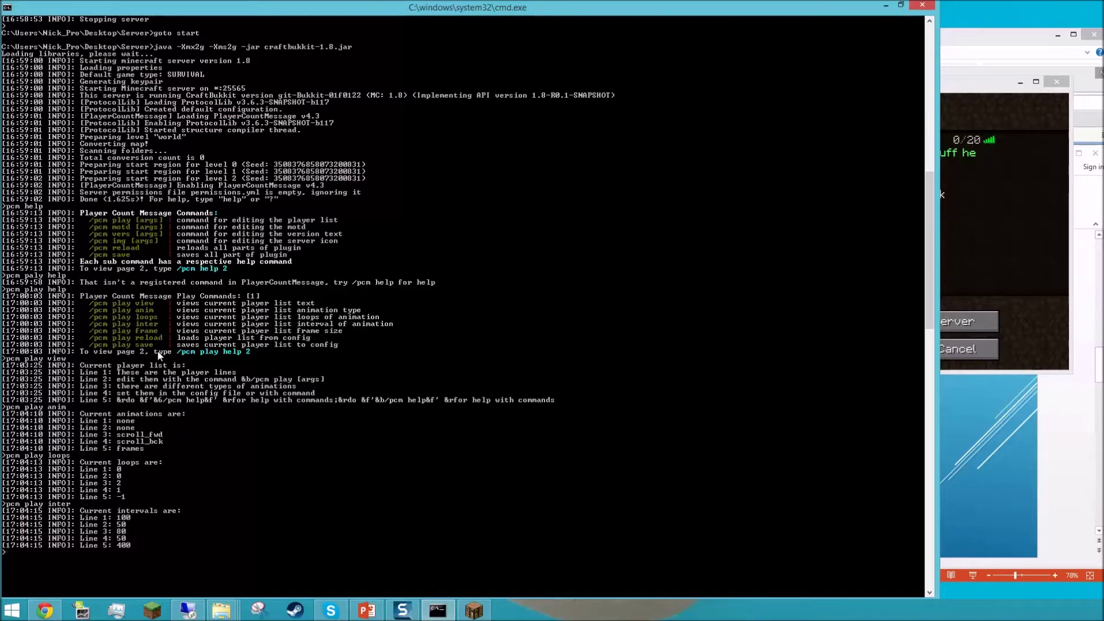
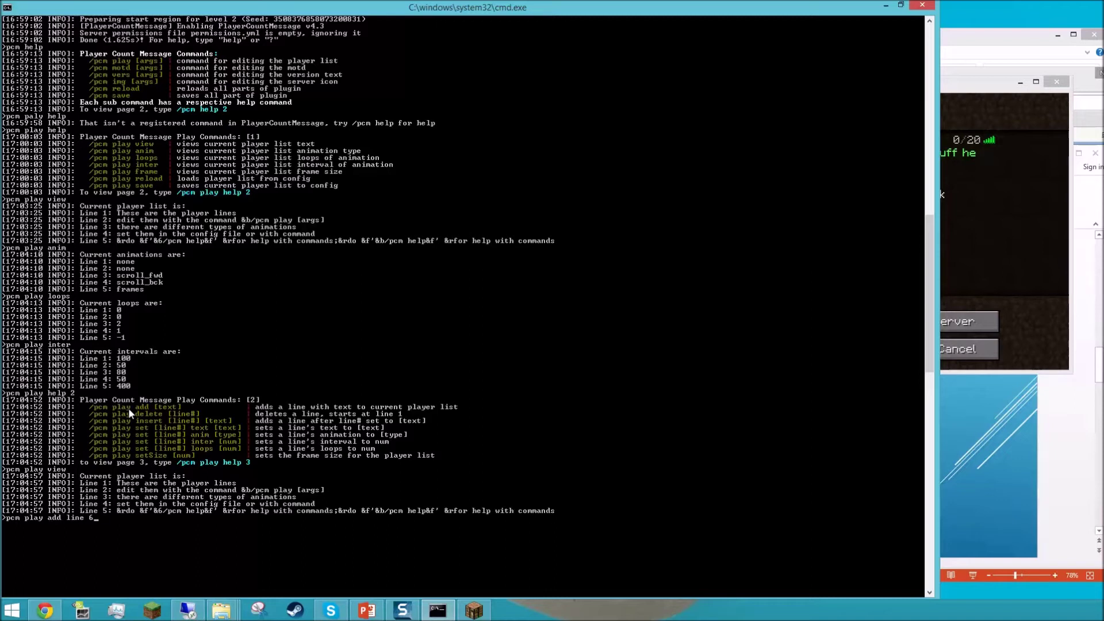
Add a player list line with color codes by running pcm play add line 6 &fc&4o&7l&lors
type("&fcolors")
key("BackSpace")
key("BackSpace")
key("BackSpace")
key("BackSpace")
key("BackSpace")
type("^")
key("BackSpace")
type("&4o")
type("&l")
key("BackSpace")
type("i7")
key("BackSpace")
type("c&4o&7l&lors")
key("Return")
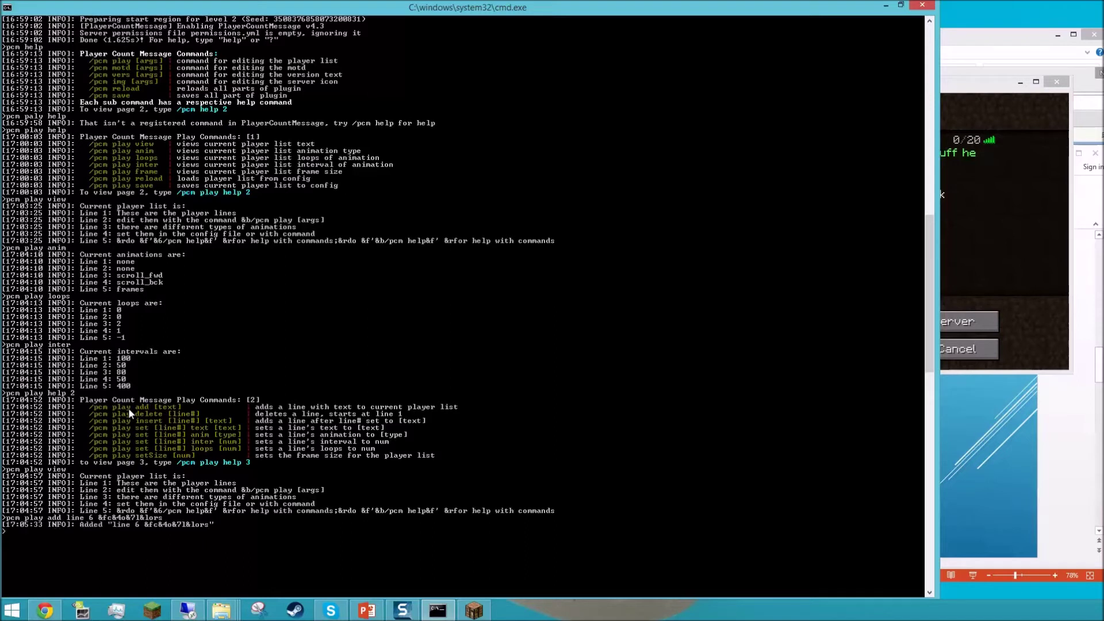
Run pcm play view and pcm play anim to check the text and animation type of the added line 6
type("pcm play view")
key("Return")
type("pcm")
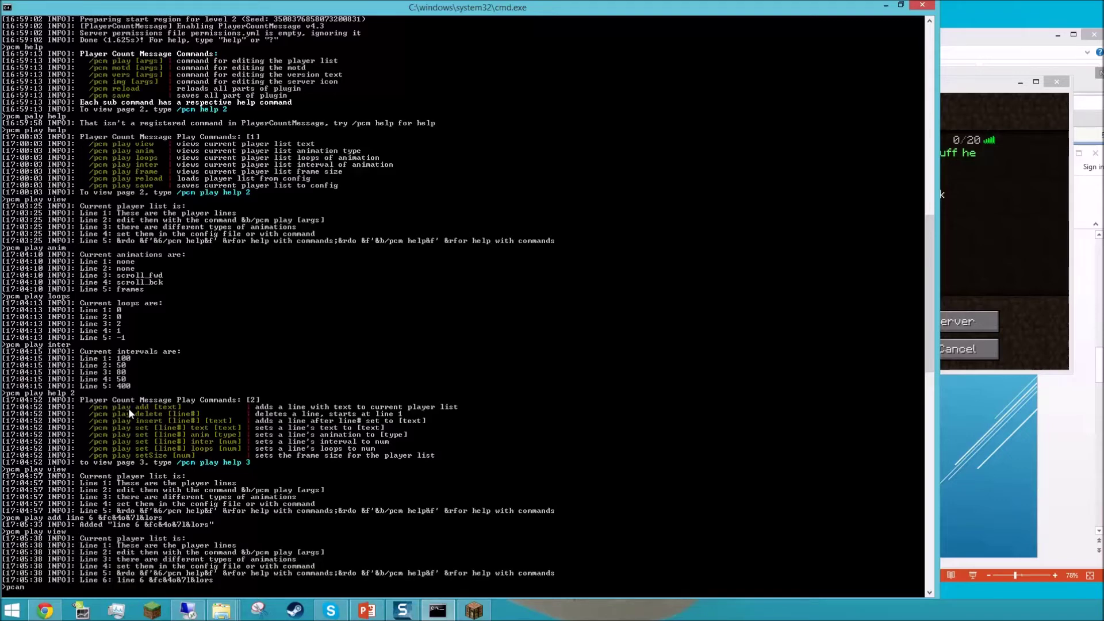
type(" play")
type(" anim")
key("Return")
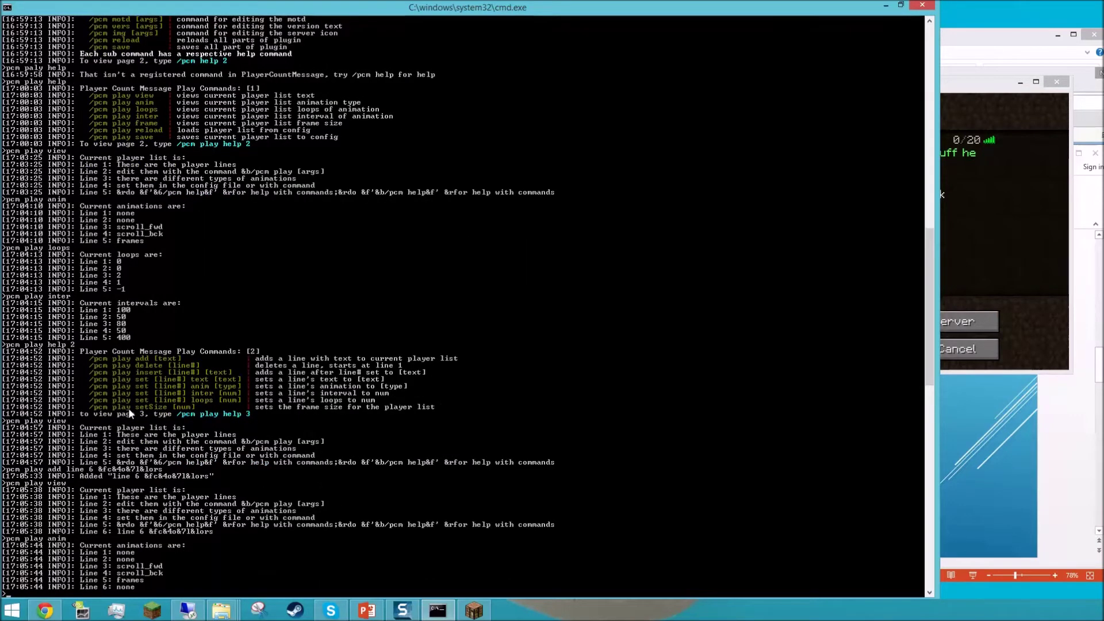
Run pcm play loops to check the loop setting of the added line 6
key("Up")
key("BackSpace")
key("BackSpace")
key("BackSpace")
key("BackSpace")
type("inter")
key("BackSpace")
key("BackSpace")
key("BackSpace")
key("BackSpace")
key("BackSpace")
type("loops")
key("Return")
Run pcm play inter to check the animation interval of the added line 6
key("Up")
key("BackSpace")
key("BackSpace")
key("BackSpace")
key("BackSpace")
key("BackSpace")
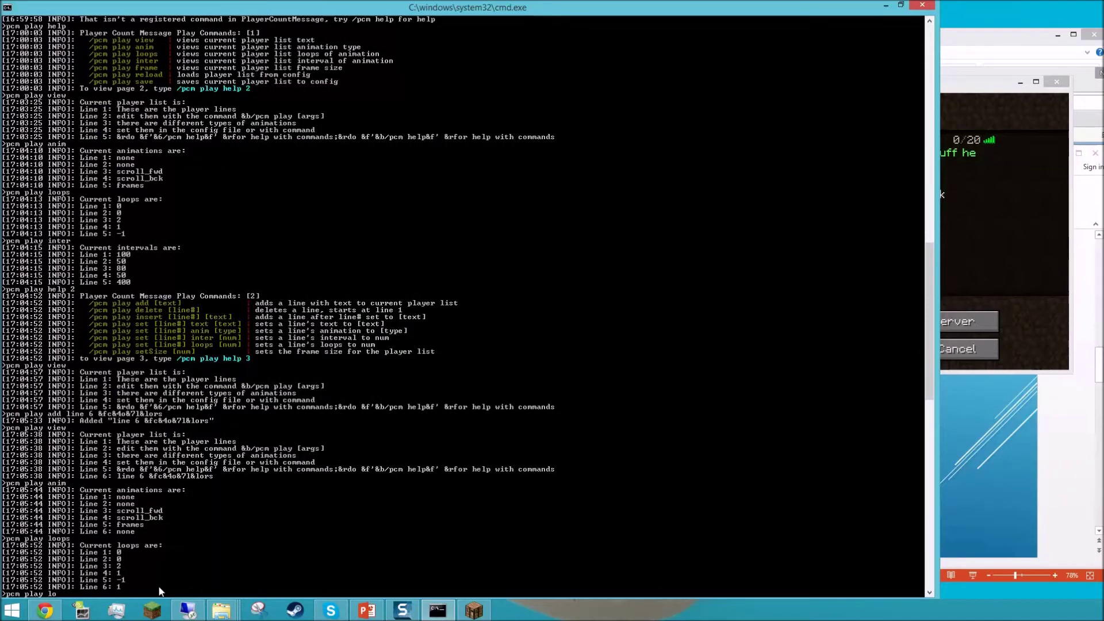
type("inter")
key("Return")
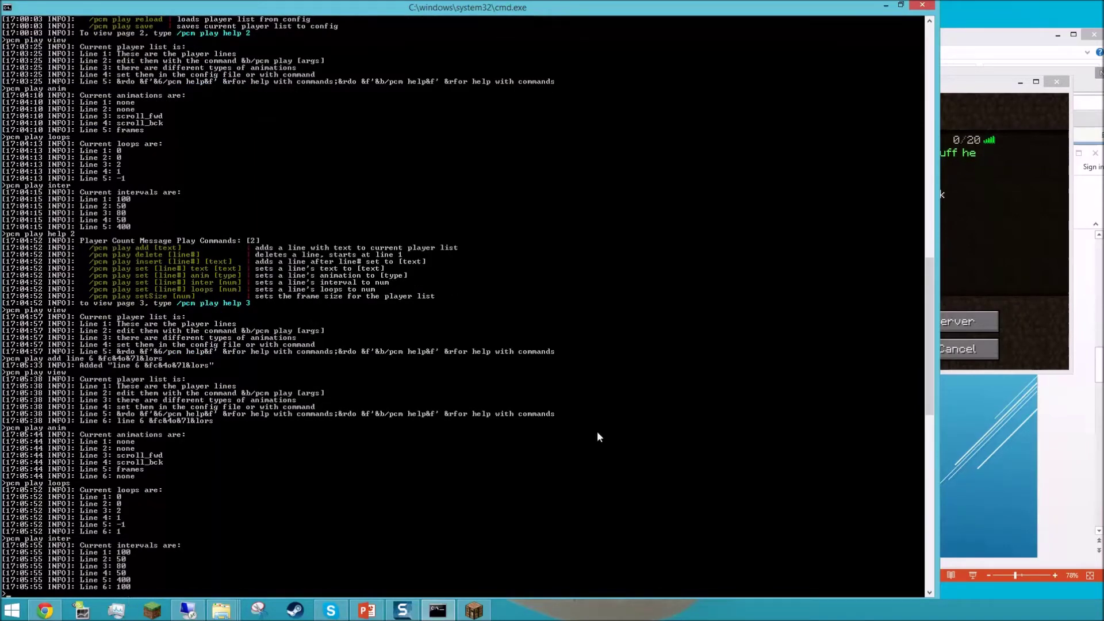
Look at the refreshed server entry and its player list in Minecraft, and return to the server console
left_click(989, 262)
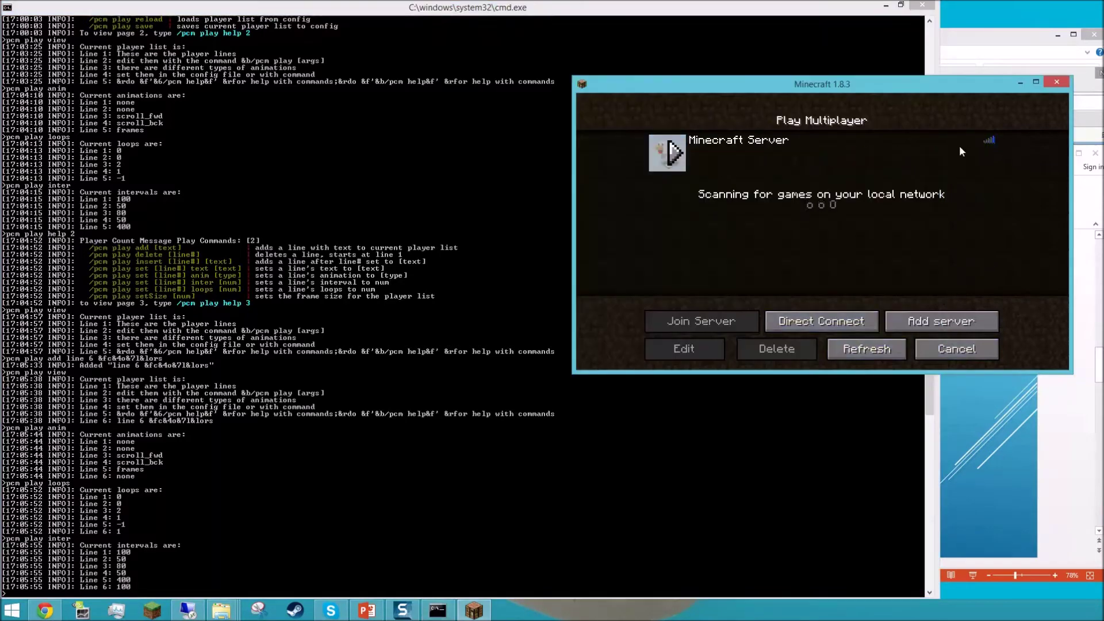
mouse_move(951, 138)
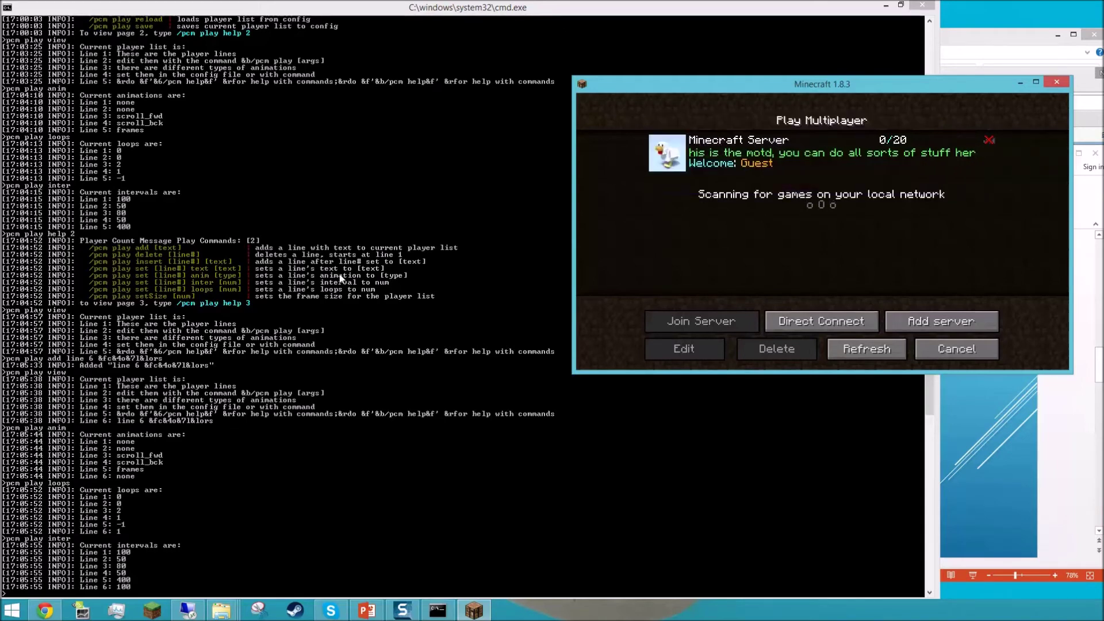
left_click(444, 307)
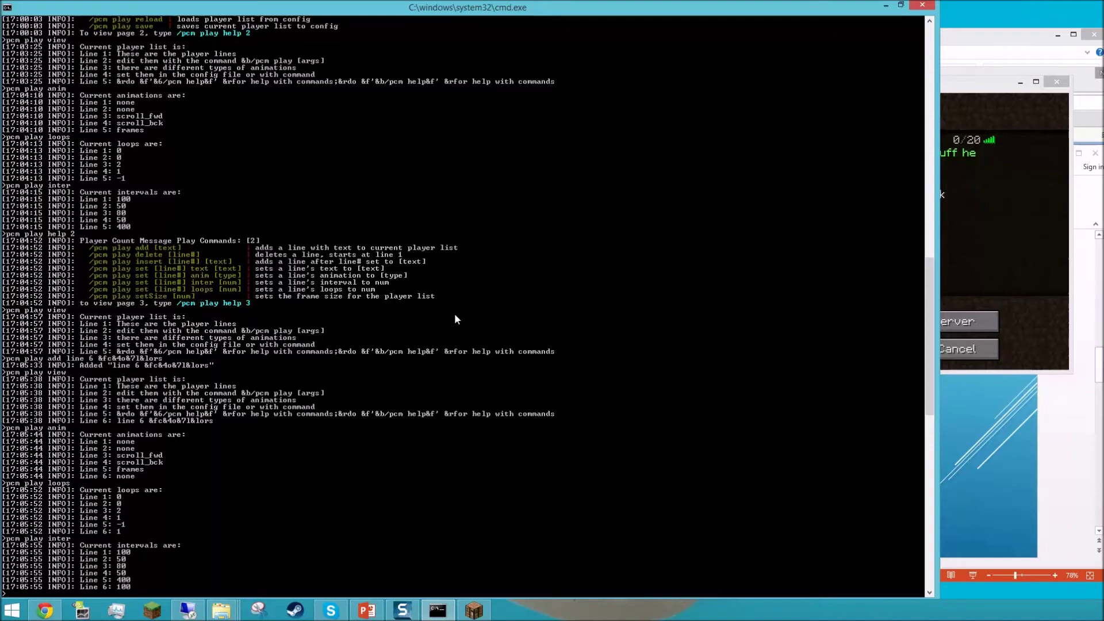
Change the text of player list line 6 to "text" with the command pcm play set 6 text text
type("pcm play")
type("set 6 text")
key("BackSpace")
key("BackSpace")
key("BackSpace")
key("BackSpace")
type("anim")
key("BackSpace")
key("BackSpace")
key("BackSpace")
type("nter")
key("BackSpace")
key("BackSpace")
key("BackSpace")
key("BackSpace")
key("BackSpace")
type("loops")
key("BackSpace")
key("BackSpace")
key("BackSpace")
key("BackSpace")
type("text text")
key("Return")
Enter pcm play set 6 anim at the console prompt, leaving the command without an animation type and not yet run
key("Up")
key("BackSpace")
key("BackSpace")
key("BackSpace")
key("BackSpace")
key("BackSpace")
key("BackSpace")
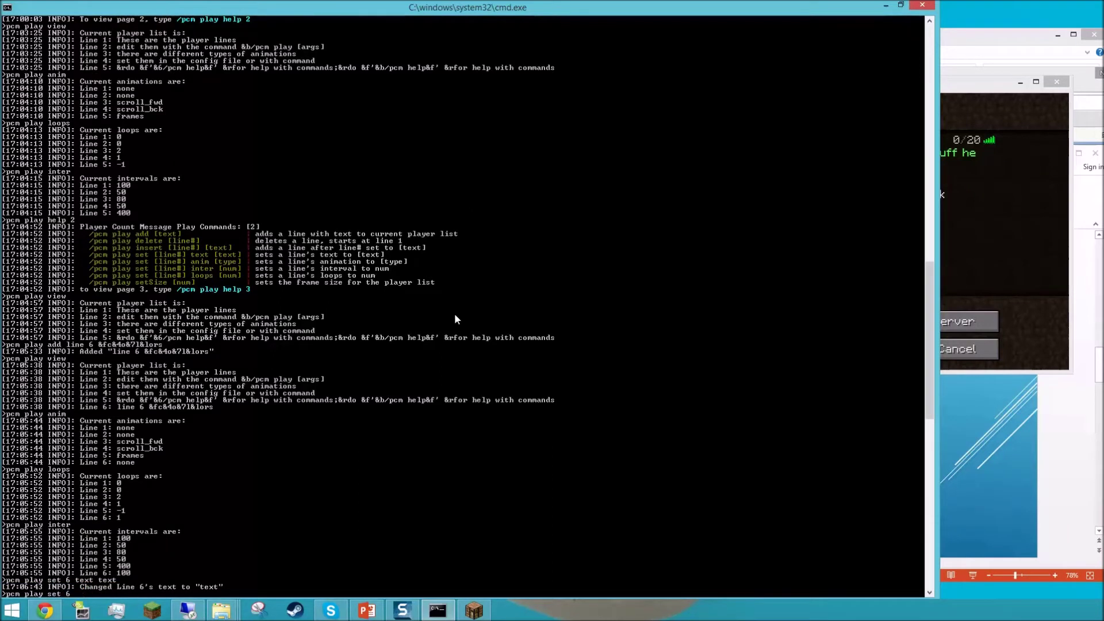
type("anim")
Switch to the browser and open the Animations usage page of Player Count Message on BukkitDev
left_click(989, 36)
key("alt+Tab")
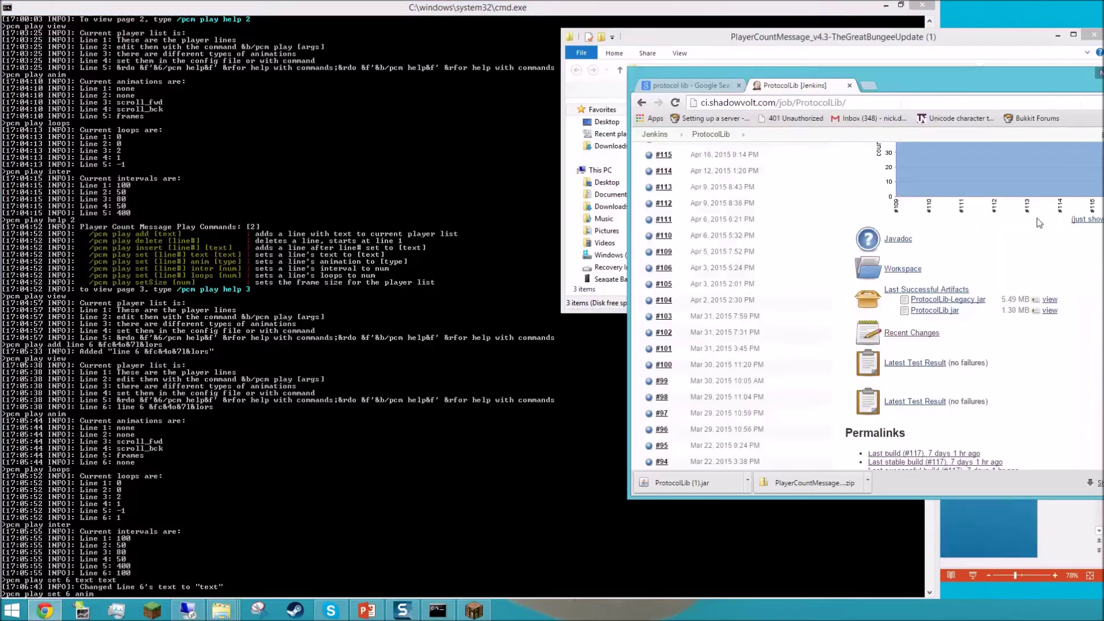
left_click(709, 86)
left_click(713, 103)
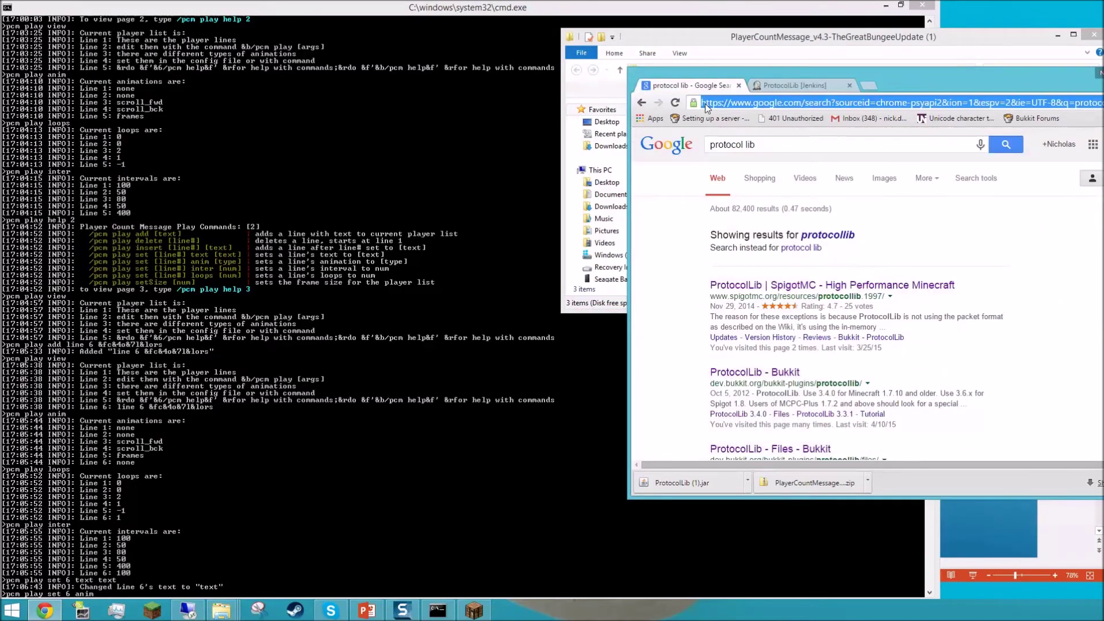
type("player")
key("Return")
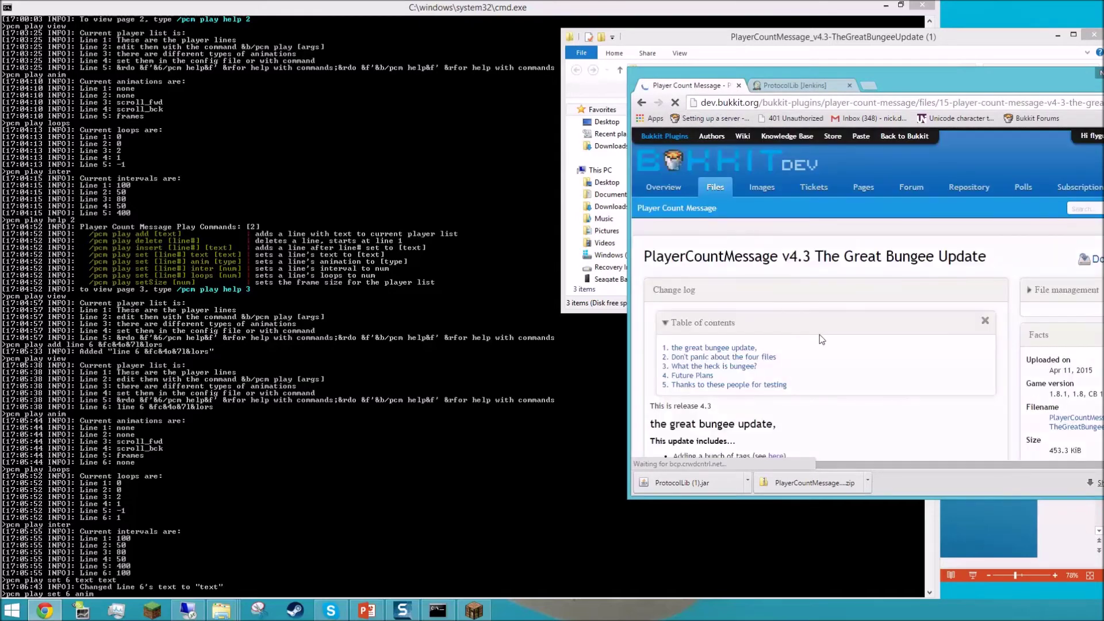
left_click(859, 194)
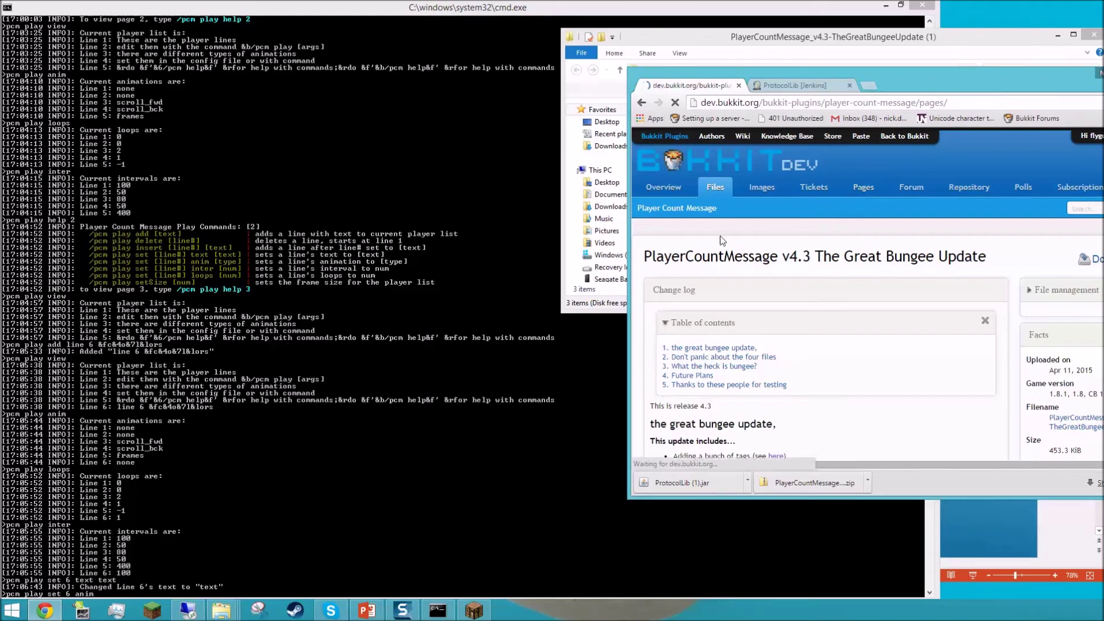
scroll(767, 350, "down", 2)
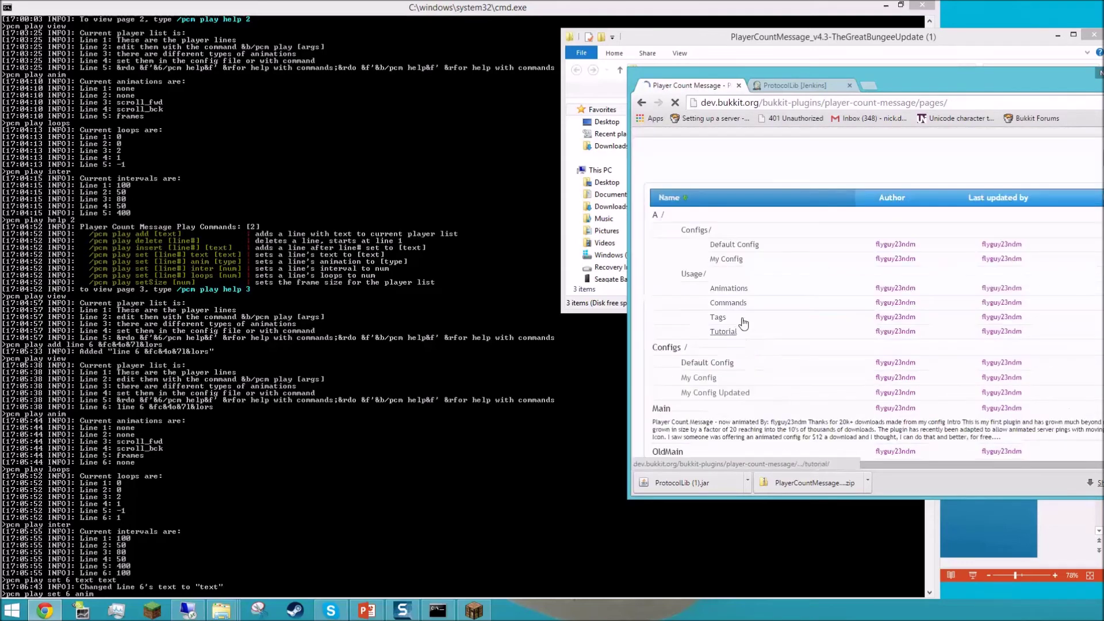
left_click(729, 288)
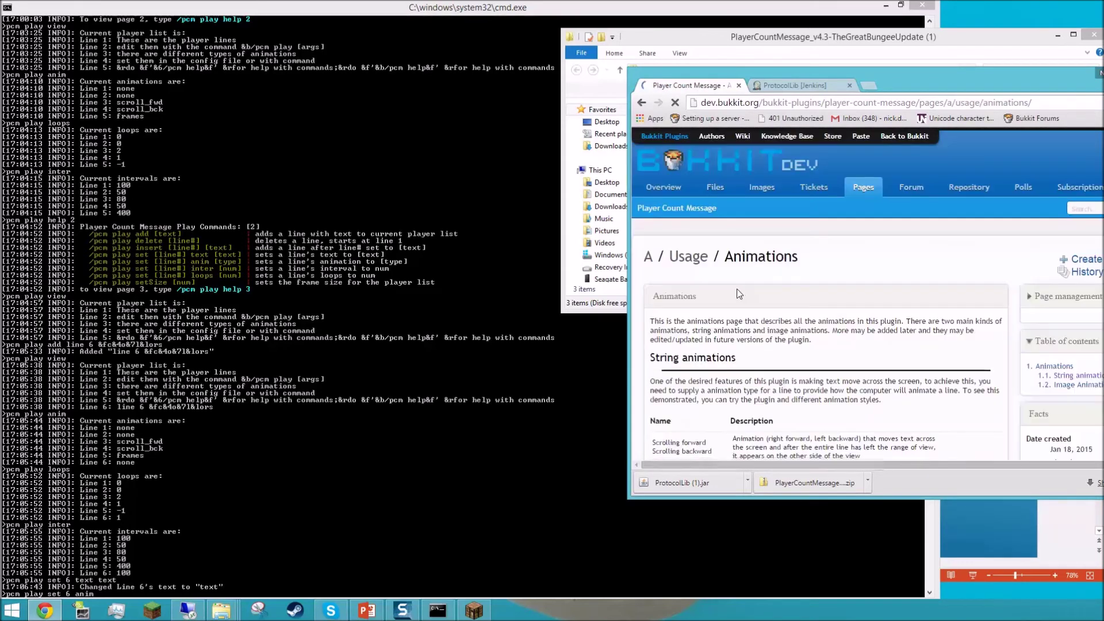
Examine the conversion table on the Animations page for the animation type names used in commands
scroll(751, 308, "down", 3)
scroll(765, 283, "down", 2)
double_click(920, 195)
double_click(807, 194)
double_click(695, 194)
left_click(696, 206)
double_click(696, 207)
double_click(696, 222)
left_click(699, 249)
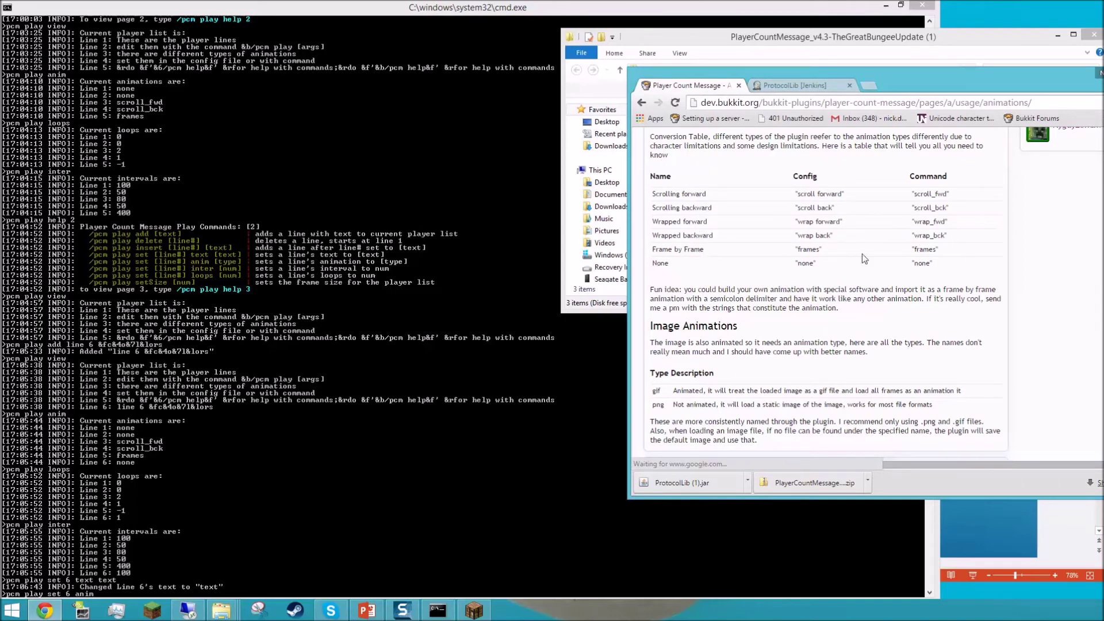
Return to the server console and set the animation of player list line 6 to scroll_fwd
left_click(382, 456)
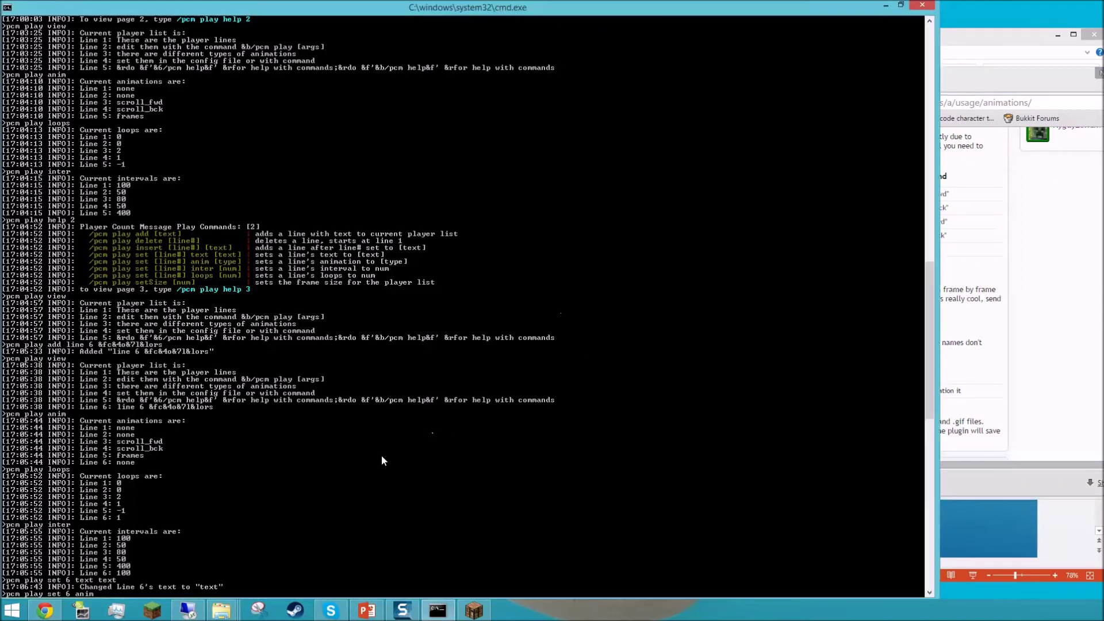
type("croll_fwd")
key("Return")
Set the animation interval of player list line 6 to 10 with pcm play set 6 inter 10
type("pcm play")
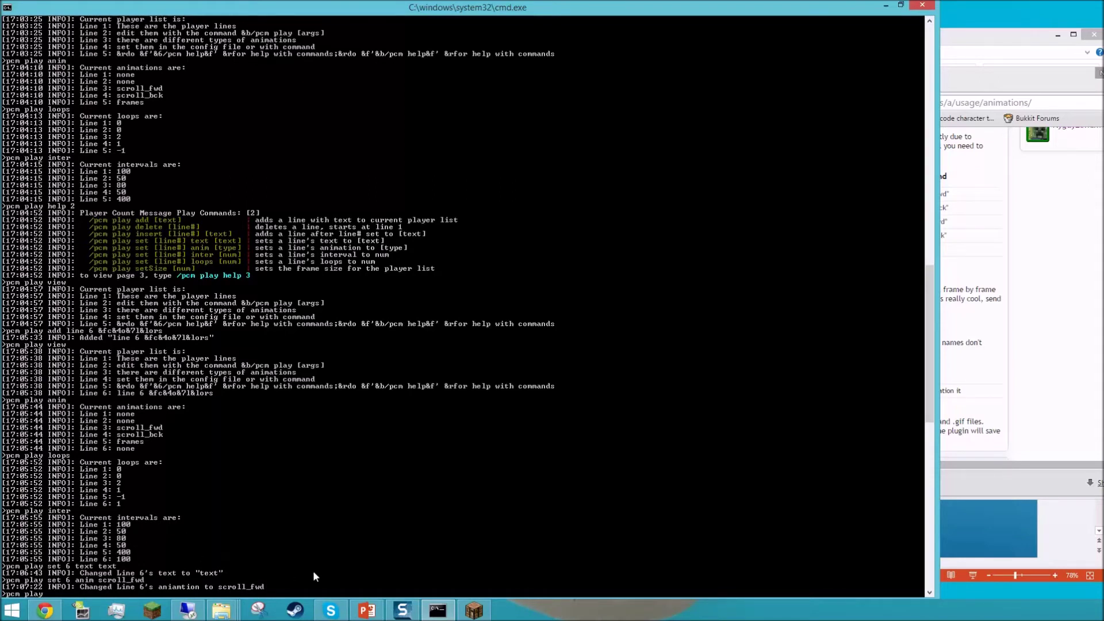
type("inter")
key("BackSpace")
key("BackSpace")
key("BackSpace")
key("BackSpace")
key("BackSpace")
type("set 6 inter 10")
key("Return")
Set the loops of player list line 5 to -1 with pcm play set 5 loops -1
type("pcm play set")
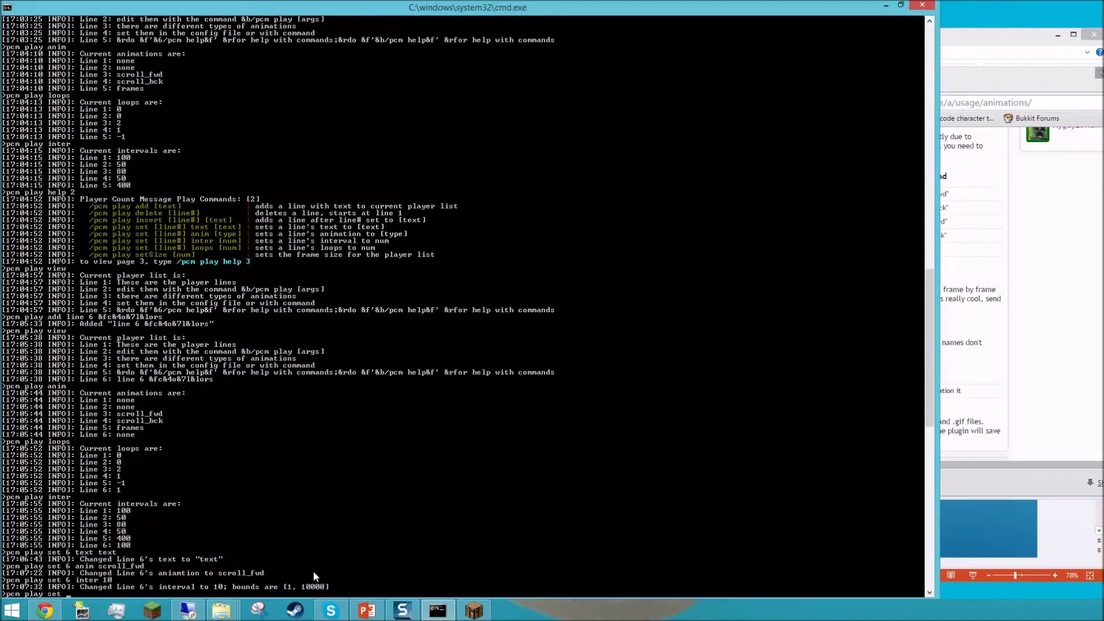
type(" 5 loops -1")
key("Return")
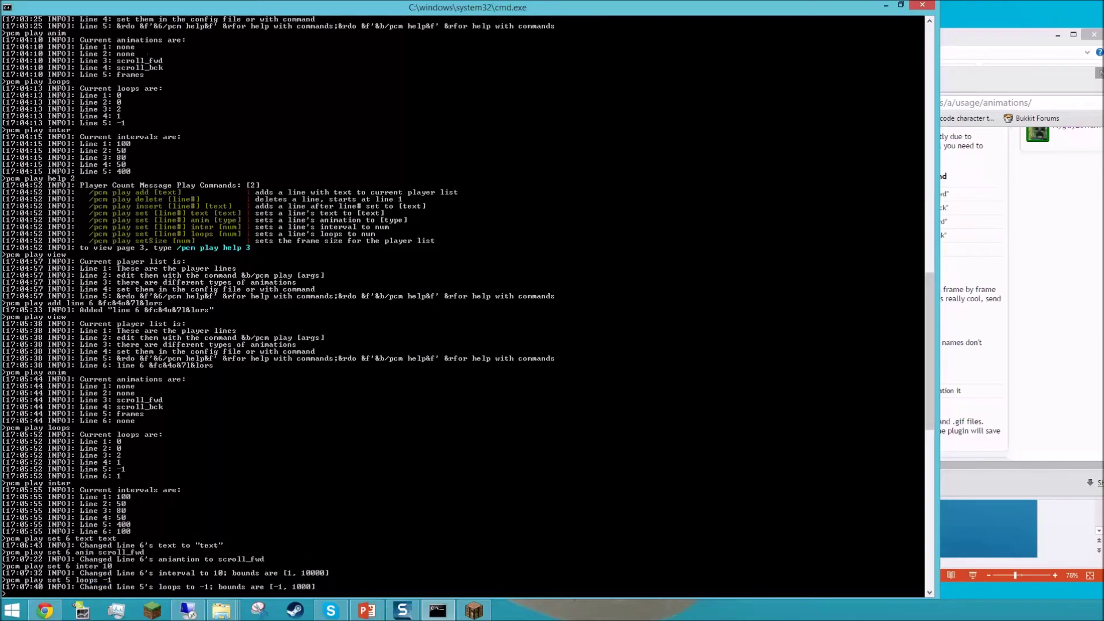
Switch to Minecraft, refresh the multiplayer server list and view the server's player list lines
key("alt+Tab")
left_click(860, 340)
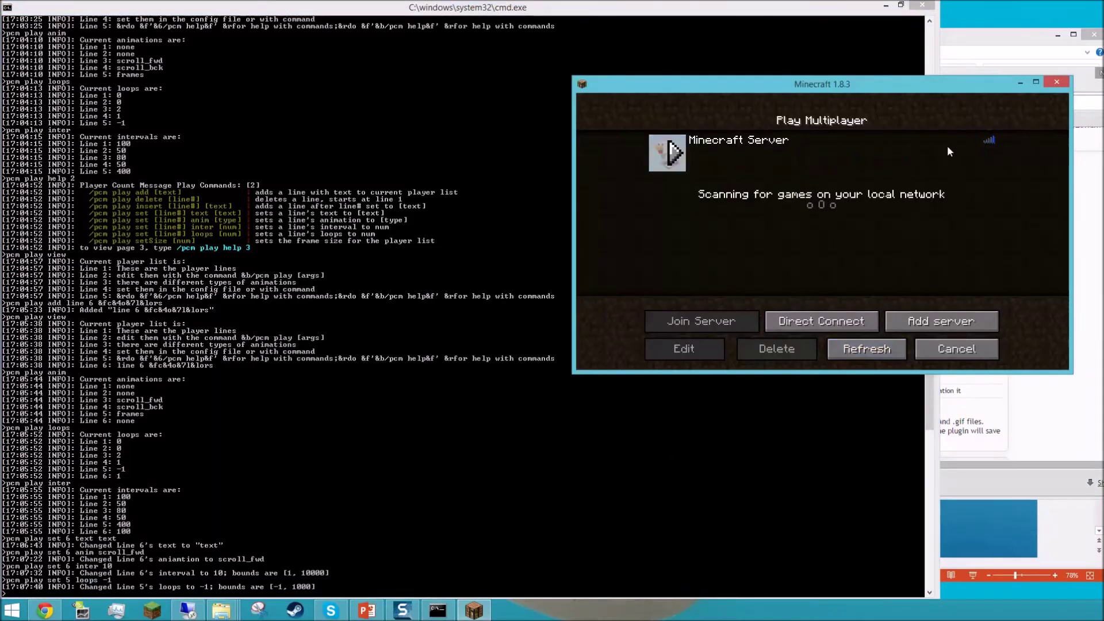
mouse_move(938, 139)
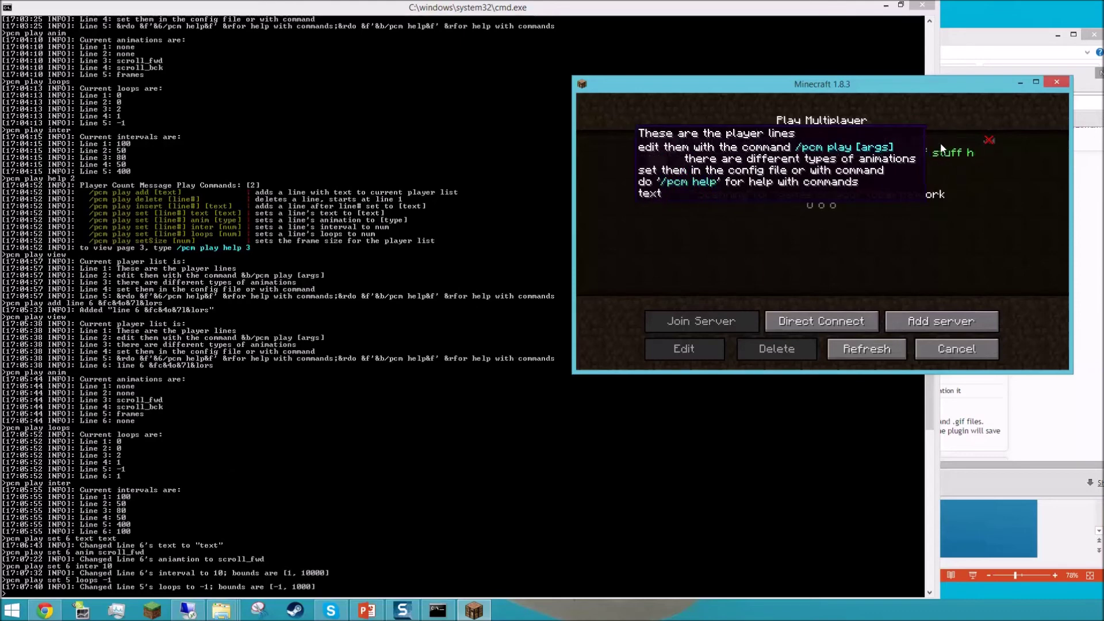
Return to the server console and set the loops of player list line 6 to -1 with pcm play set 6 loops -1
left_click(382, 463)
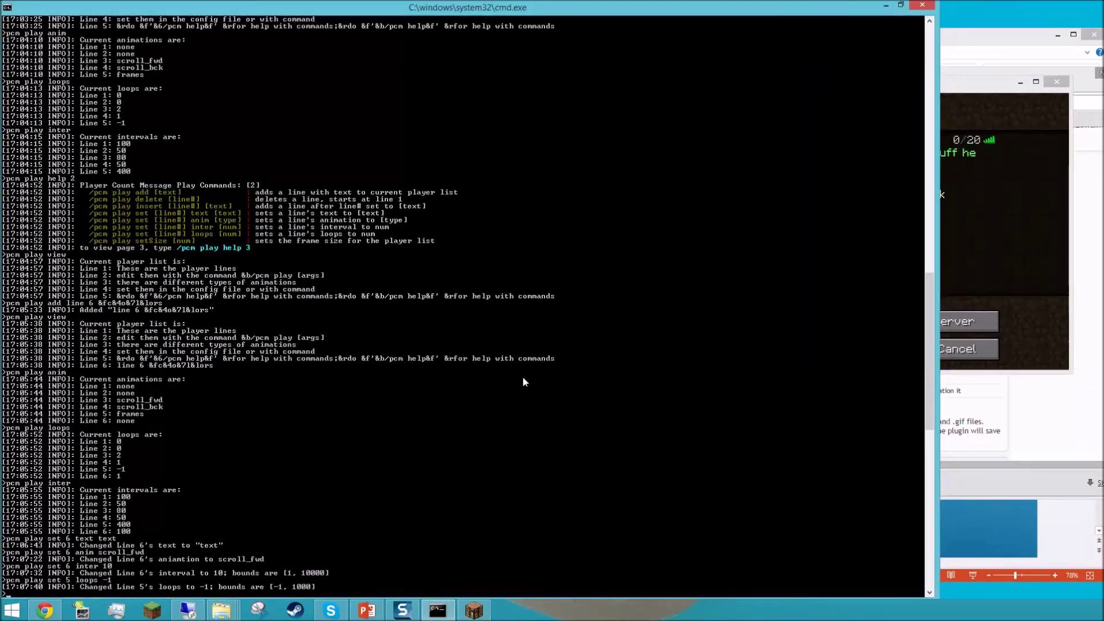
key("Up")
key("BackSpace")
key("BackSpace")
key("BackSpace")
key("BackSpace")
key("BackSpace")
key("BackSpace")
key("BackSpace")
key("BackSpace")
key("BackSpace")
key("BackSpace")
type("6 loops -1")
key("Return")
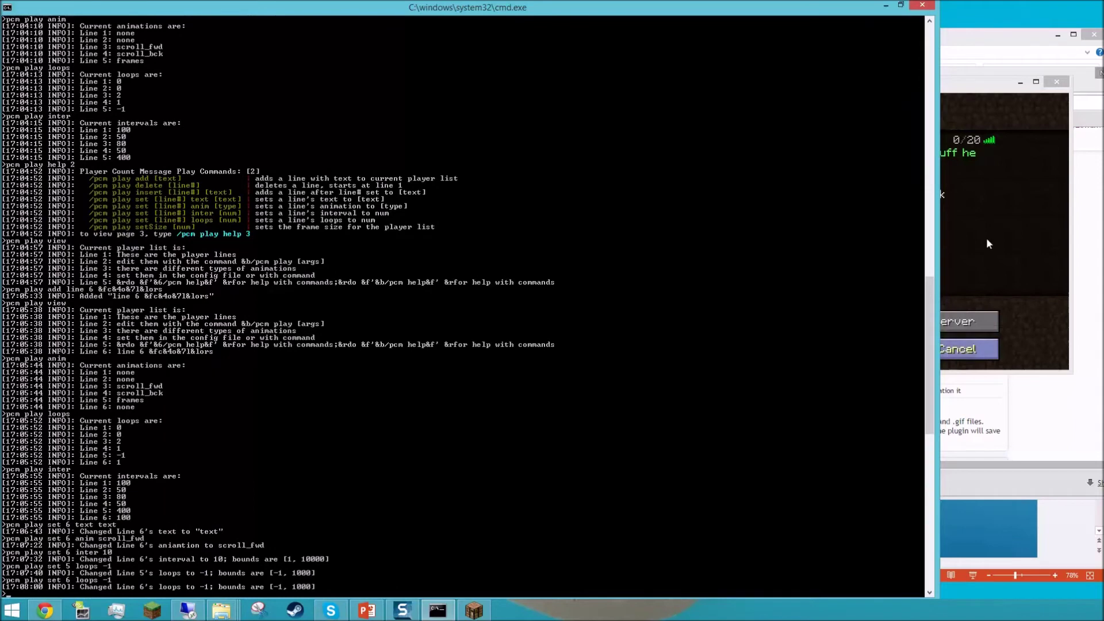
Refresh the Minecraft server list again and check the animation of player list line 6
left_click(972, 364)
left_click(867, 348)
mouse_move(957, 141)
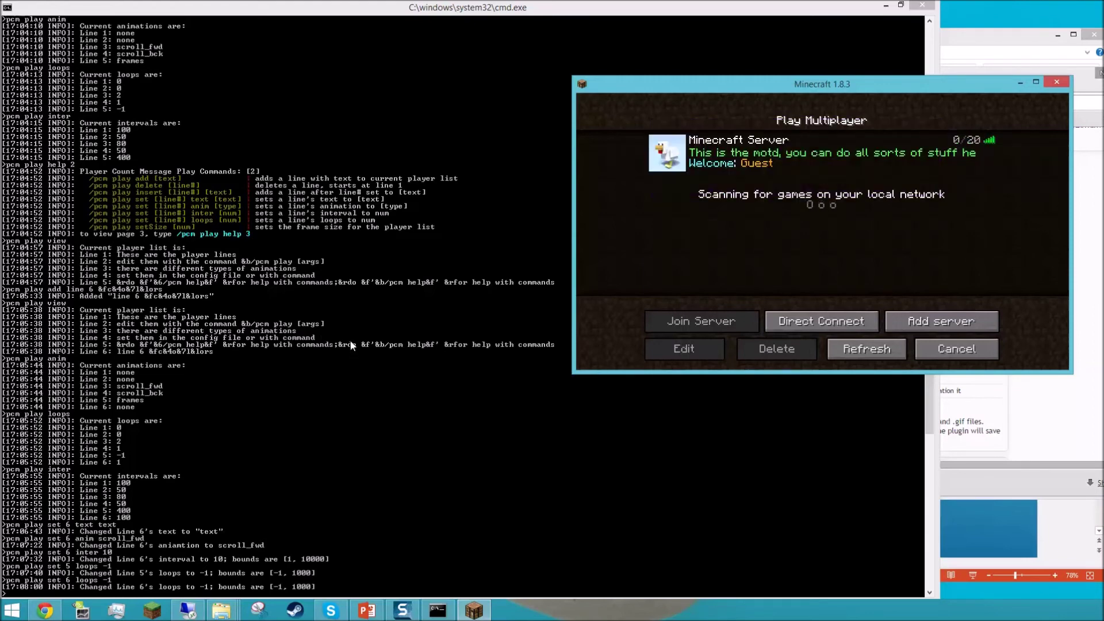
Return to the server console, save the current message to the config with pcm save, and reload it with pcm reload
left_click(336, 377)
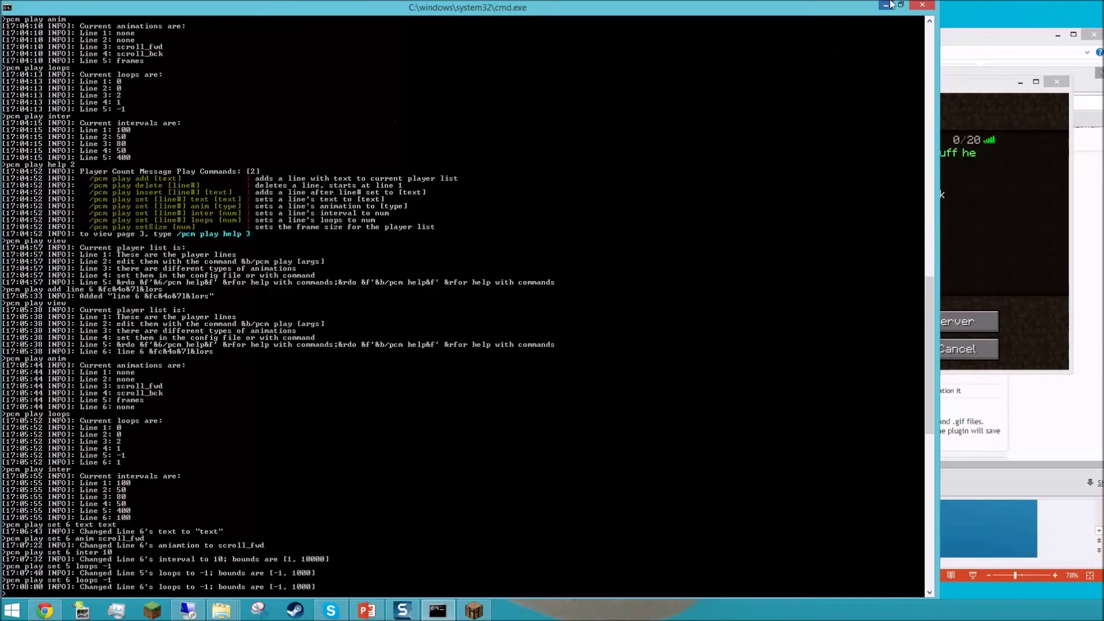
type("pcm play")
key("BackSpace")
key("BackSpace")
key("BackSpace")
key("BackSpace")
type("ve")
key("Return")
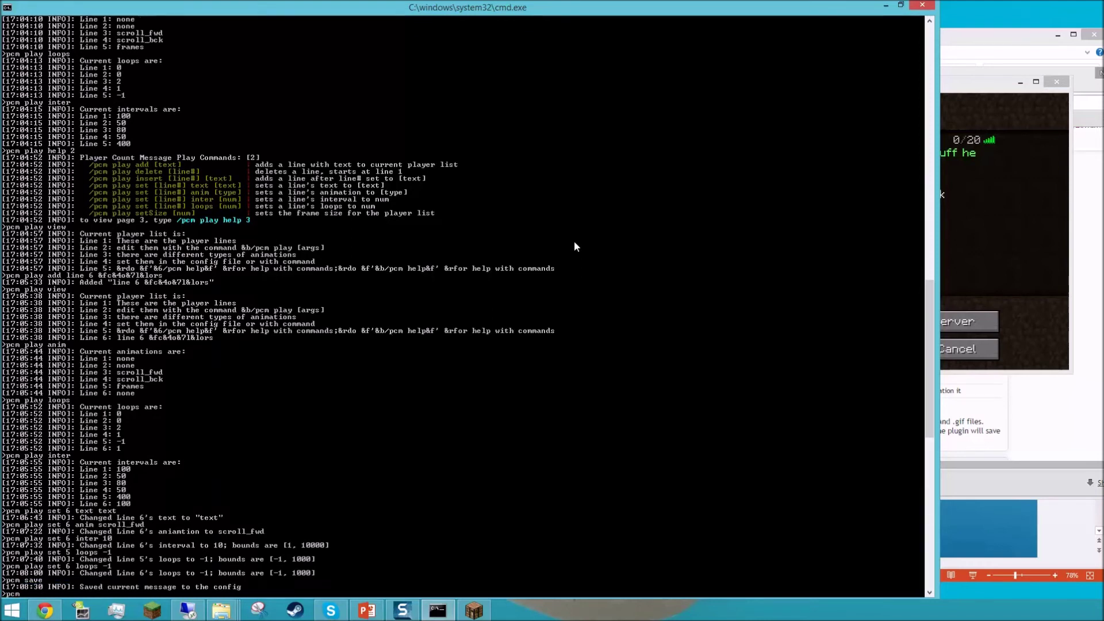
type("pcm reload")
key("Return")
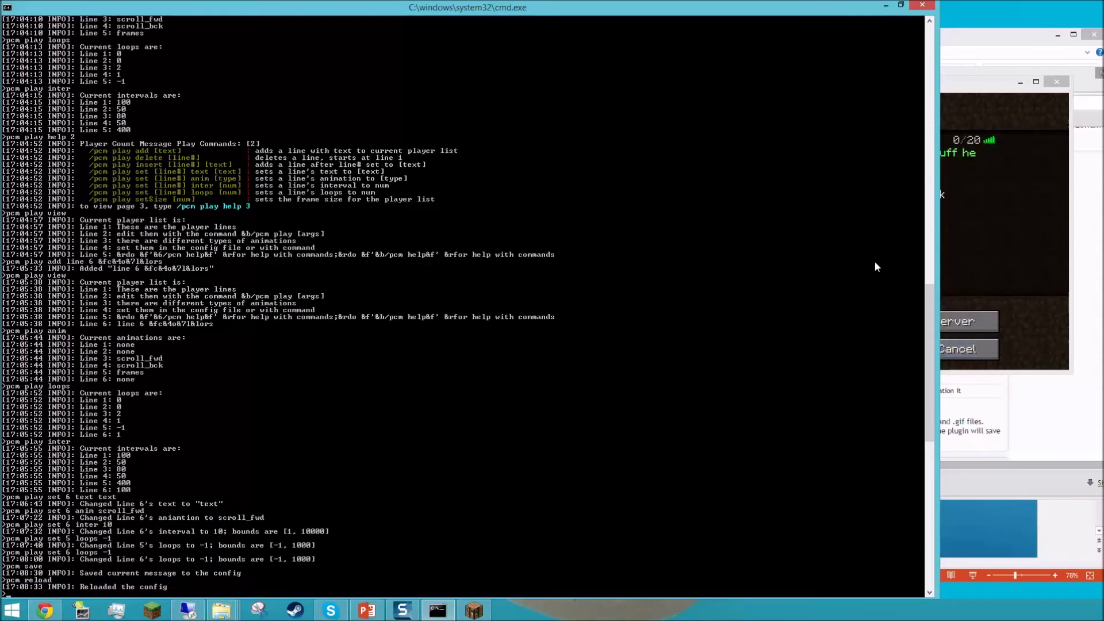
Stop the CraftBukkit server and close its console window
type("stop")
key("Return")
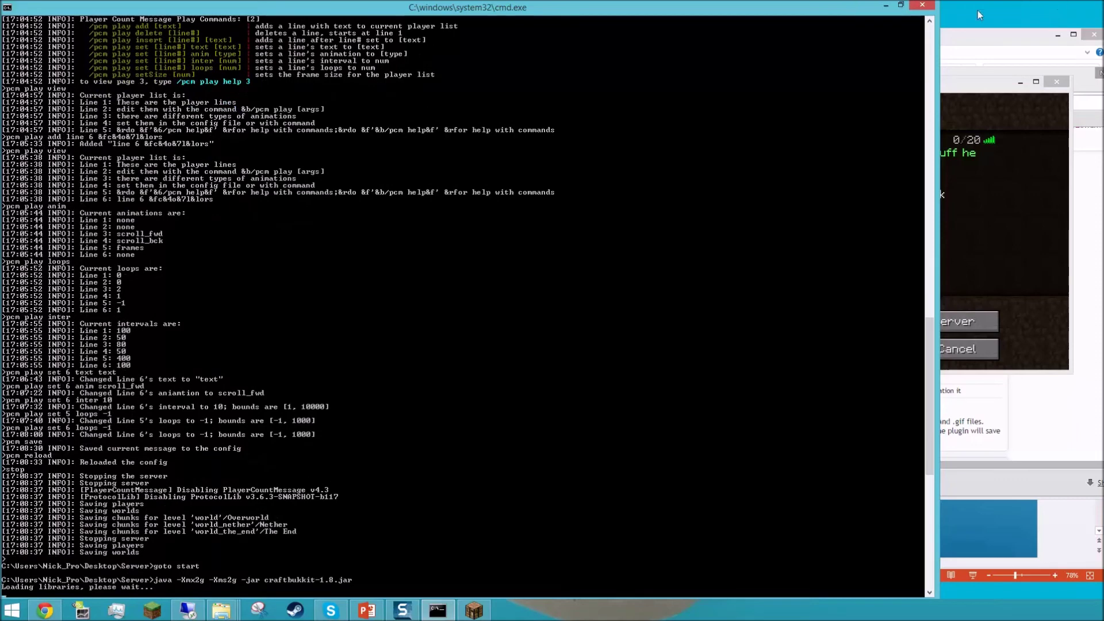
left_click(923, 5)
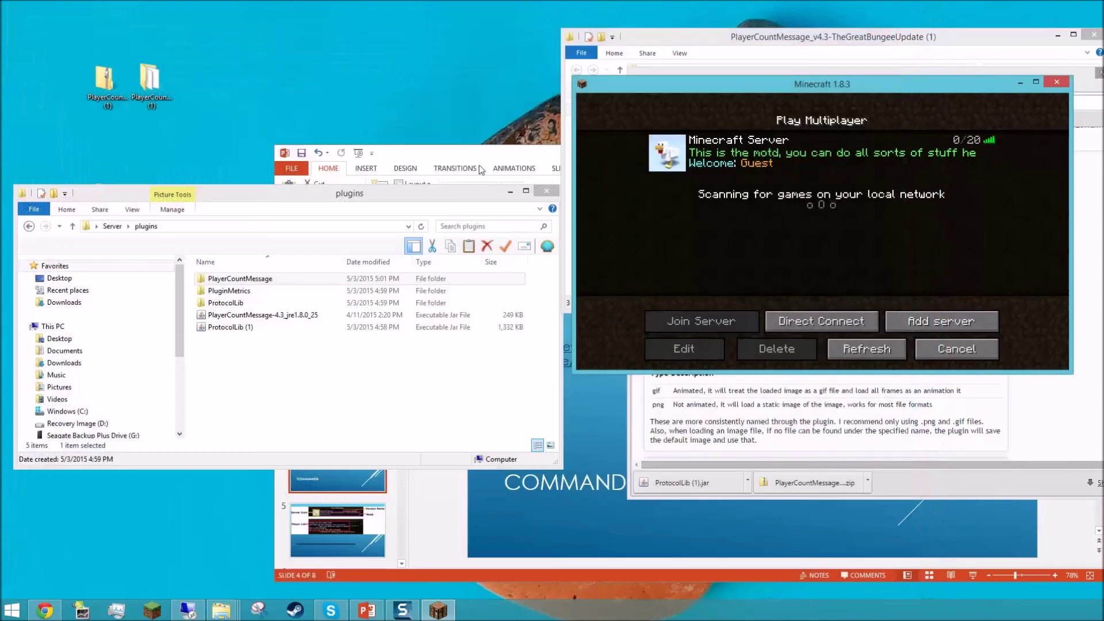
Open serverInfo from the PlayerCountMessage plugin folder in Notepad++
double_click(238, 280)
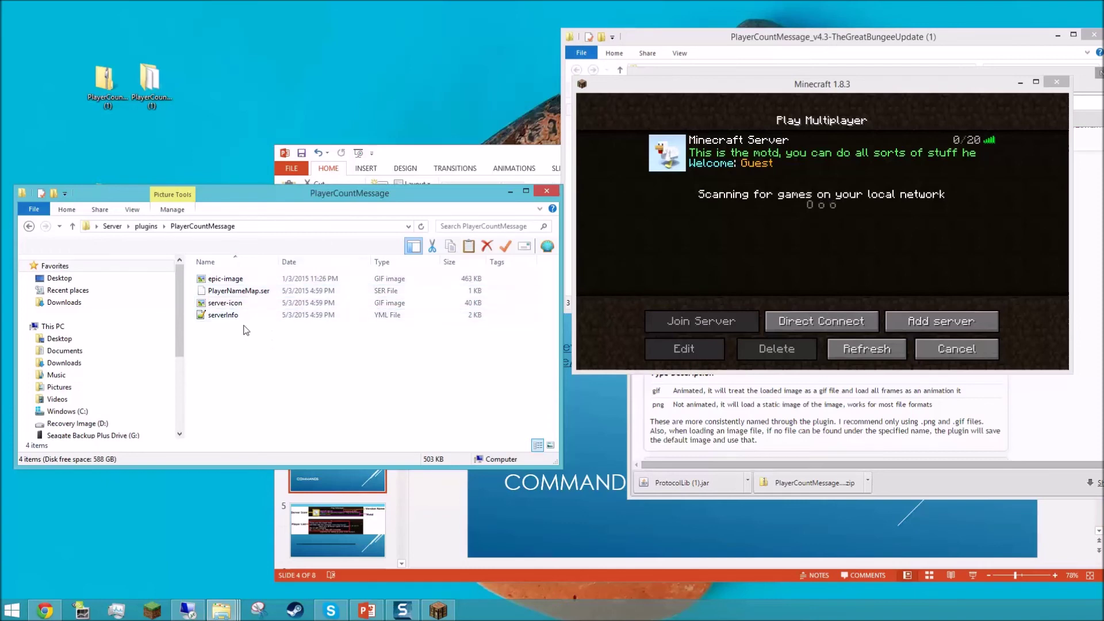
left_click(515, 282)
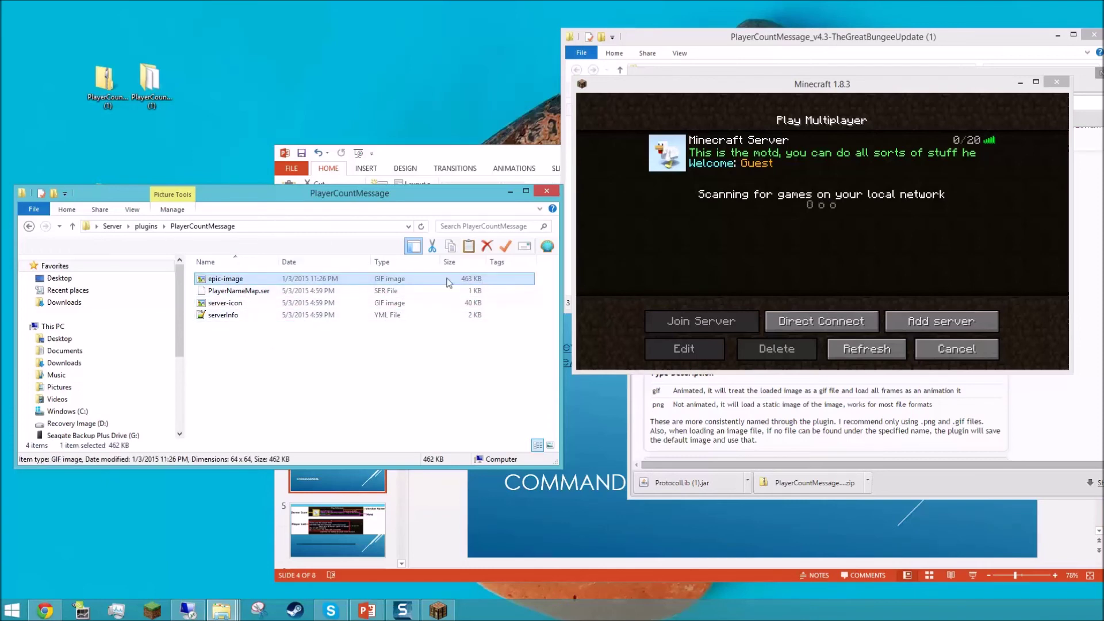
left_click(291, 322)
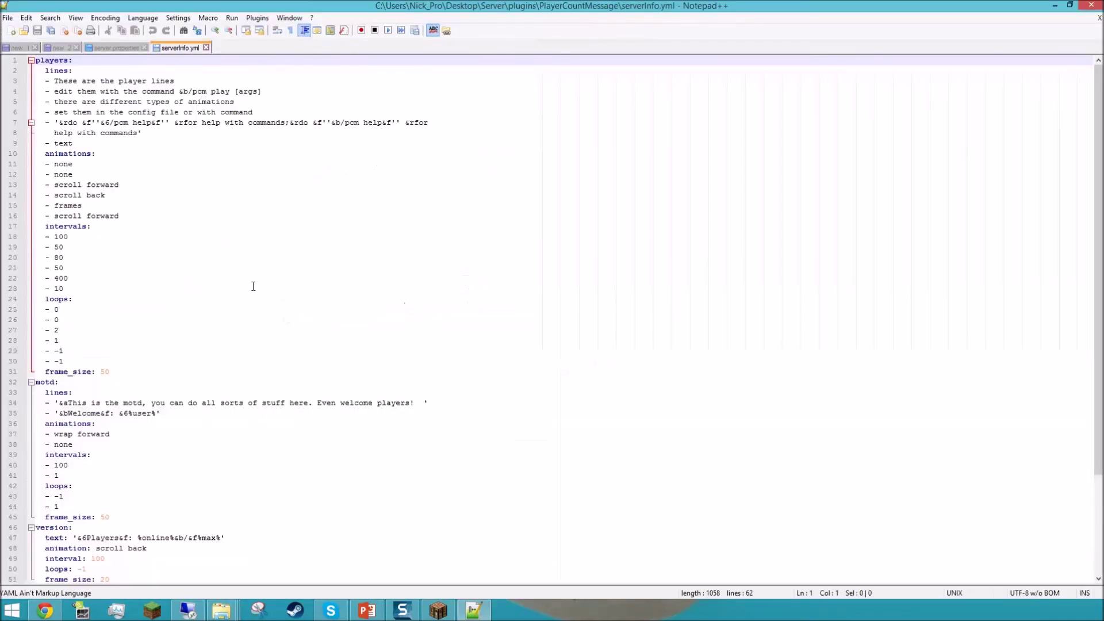
Change the server-icon image_name to epic-image.gif in serverInfo.yml and save the file
scroll(205, 378, "down", 4)
left_click(120, 467)
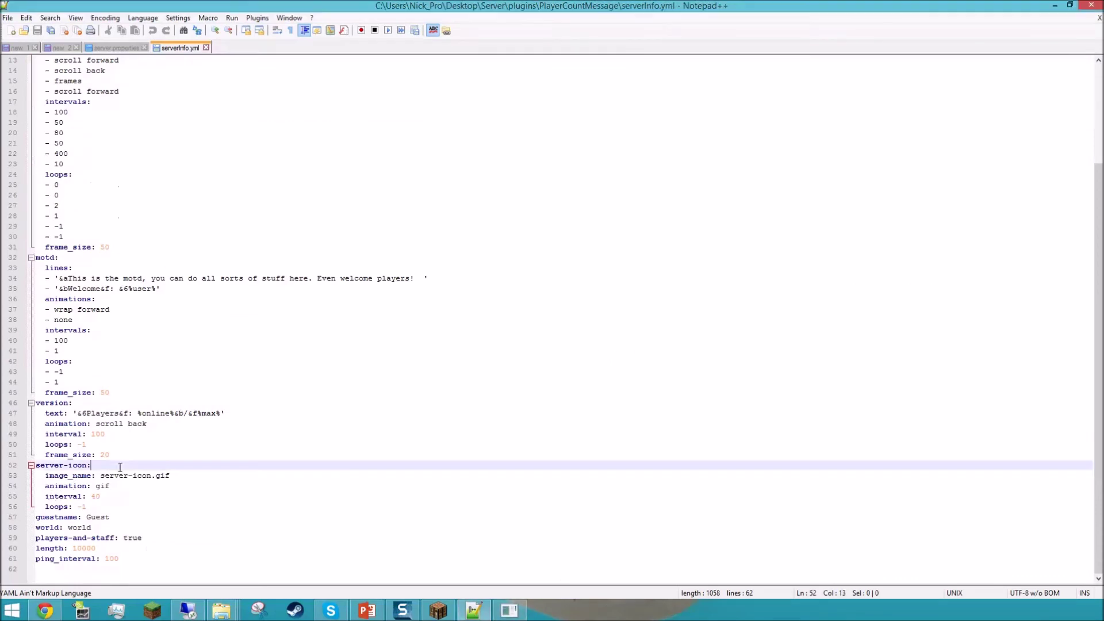
left_click(116, 476)
left_click_drag(101, 476, 147, 478)
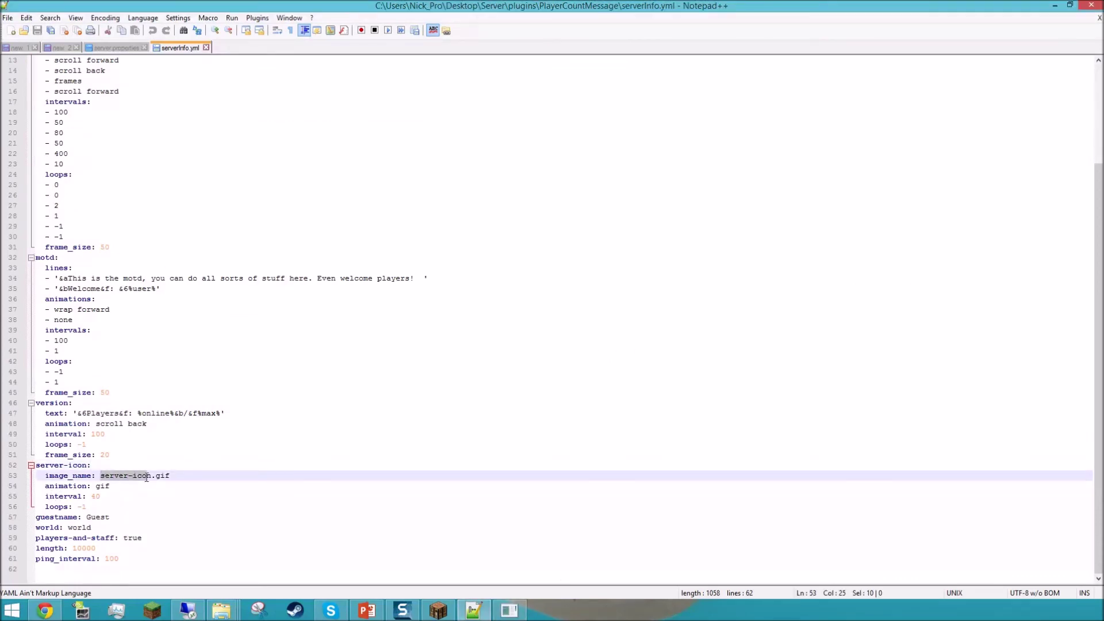
type("epic")
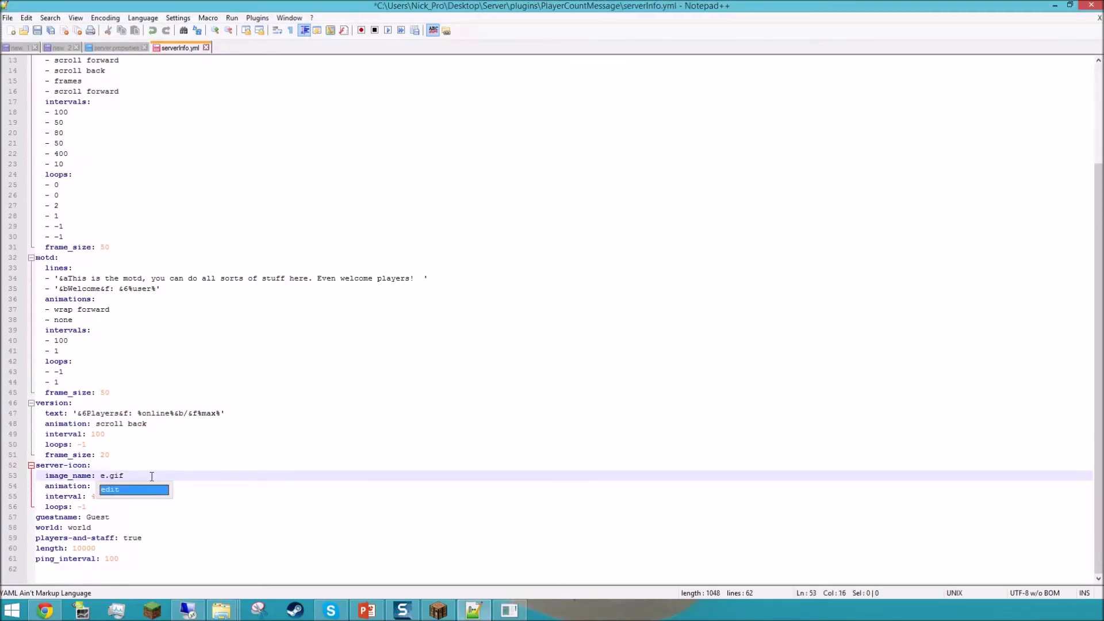
type("-image")
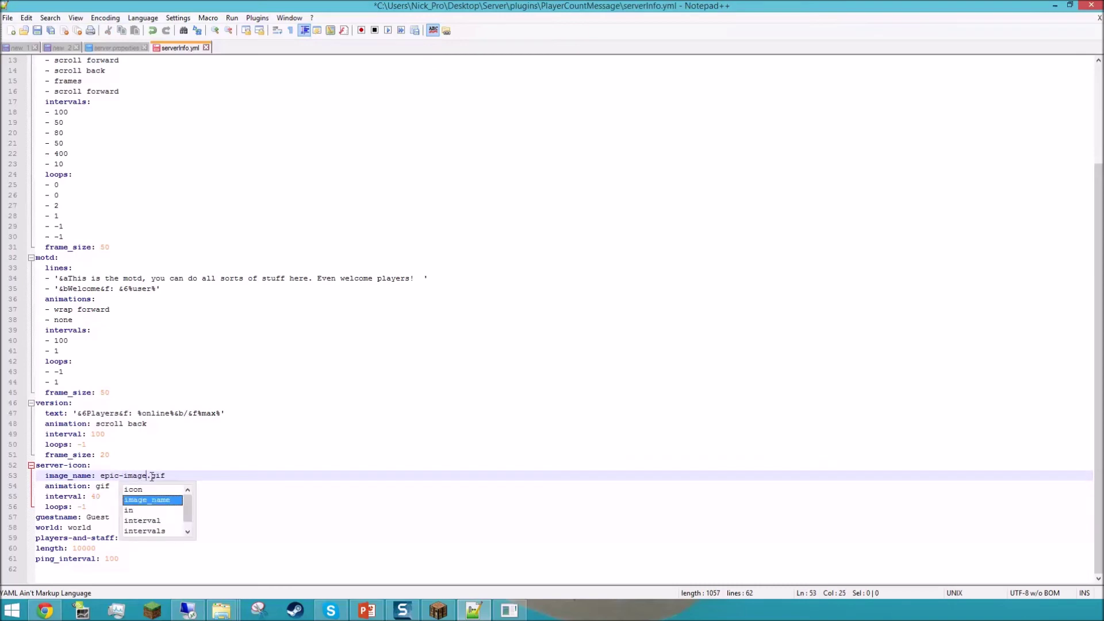
left_click(37, 30)
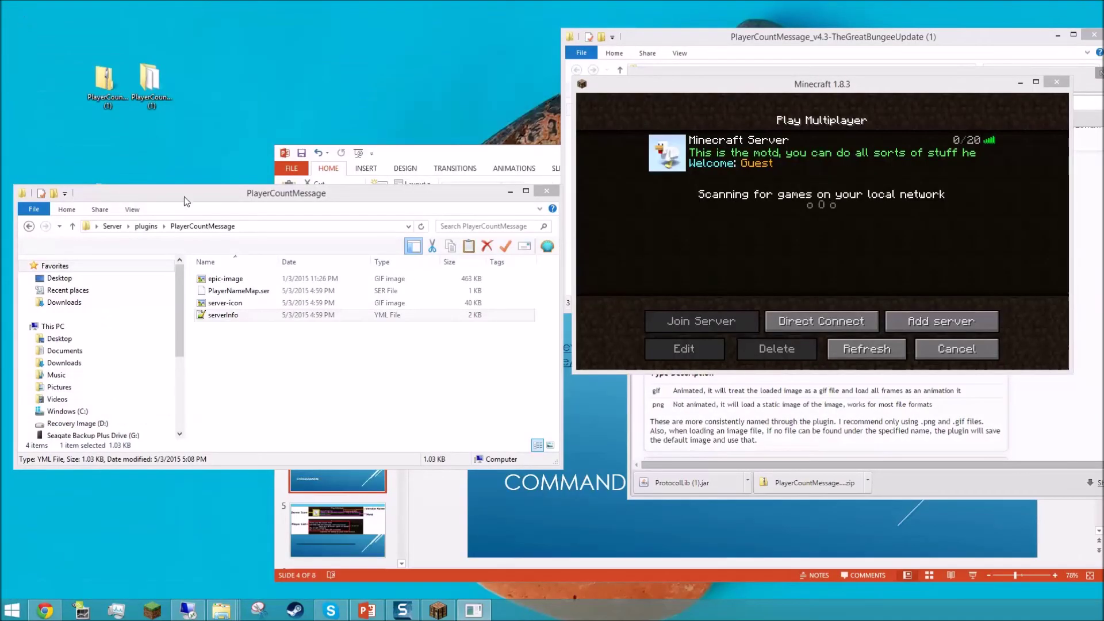
Go back to the Server folder and start the server with the RUN batch file
left_click(253, 279)
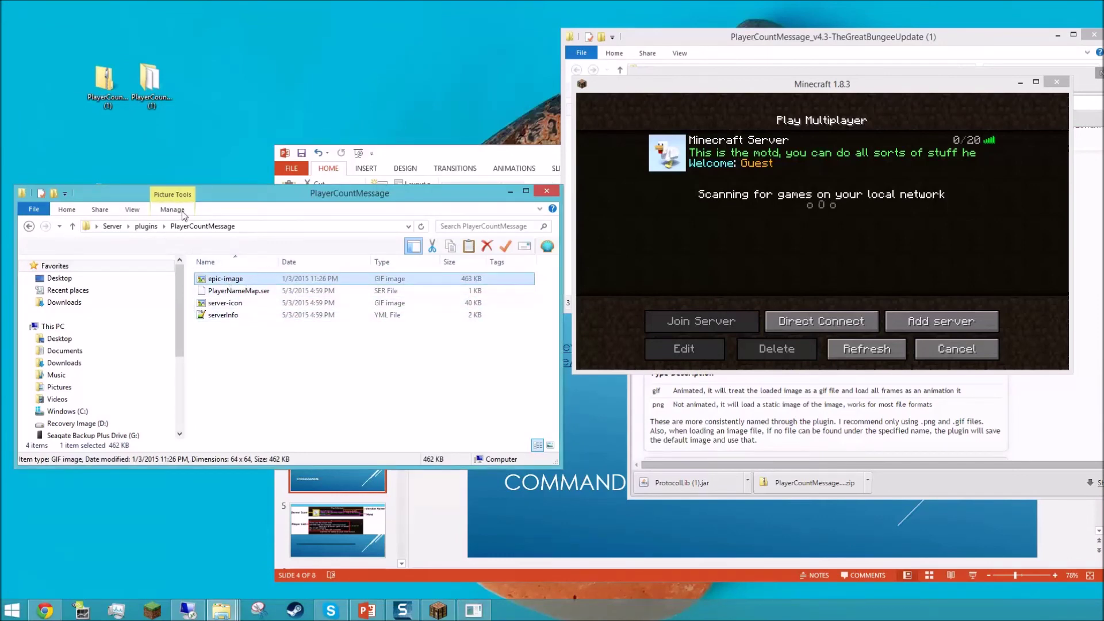
left_click(112, 226)
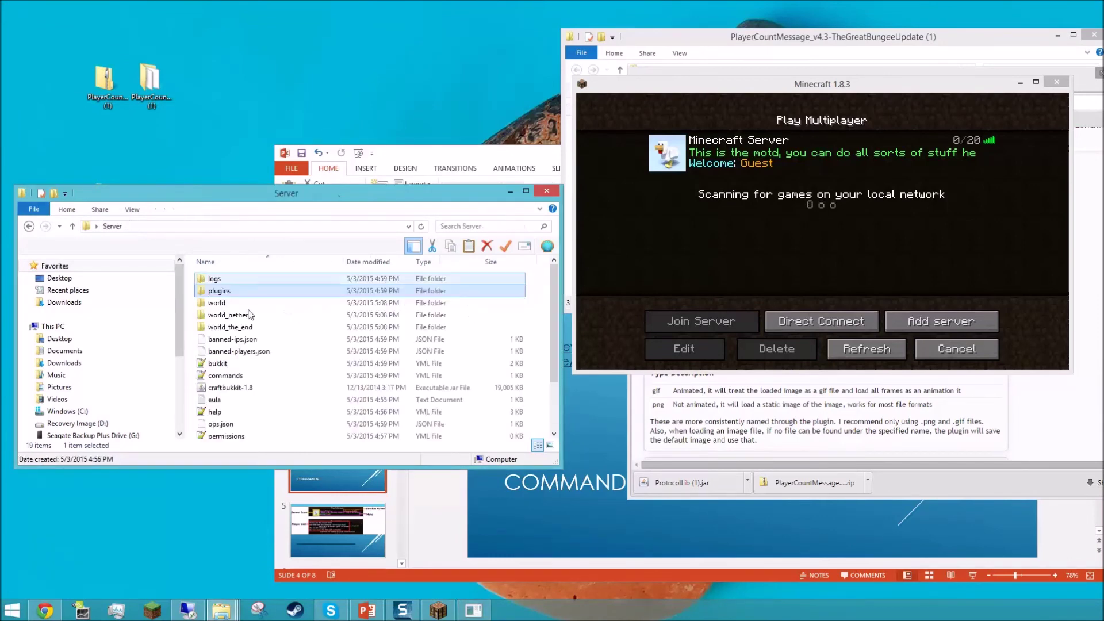
scroll(218, 374, "down", 2)
double_click(215, 383)
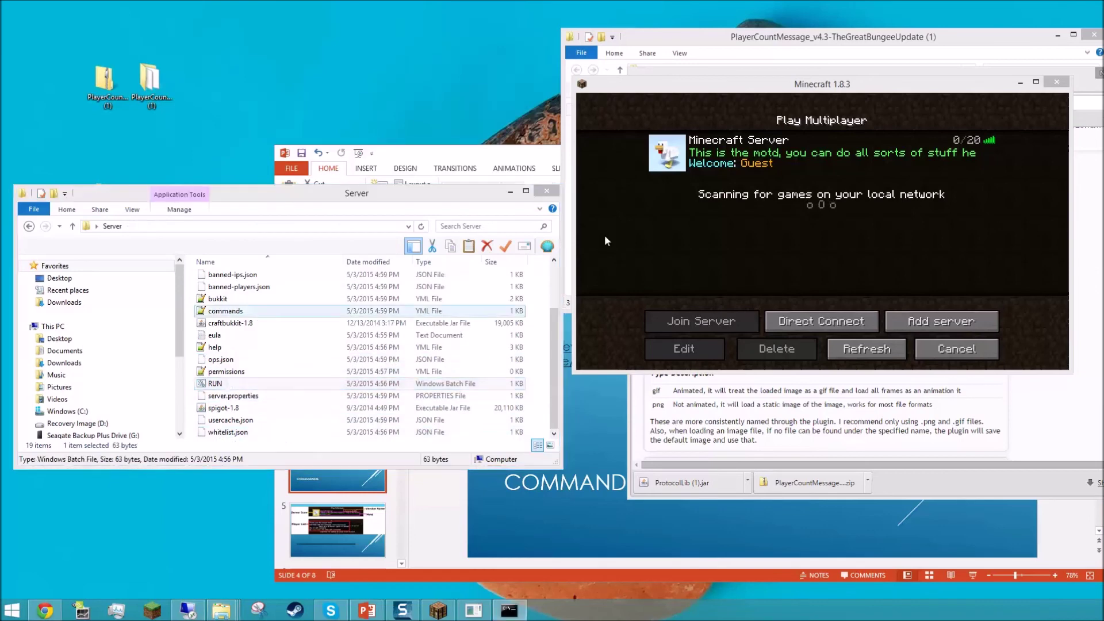
left_click_drag(556, 241, 251, 0)
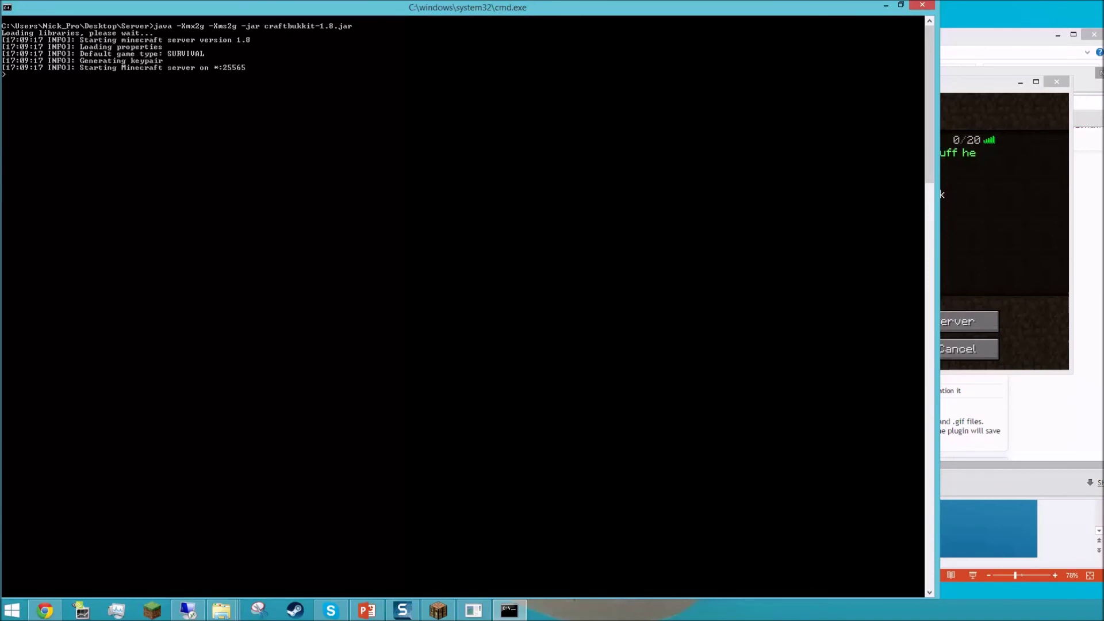
Switch to Minecraft, refresh the server list, and check the server icon and player list lines
left_click(1005, 248)
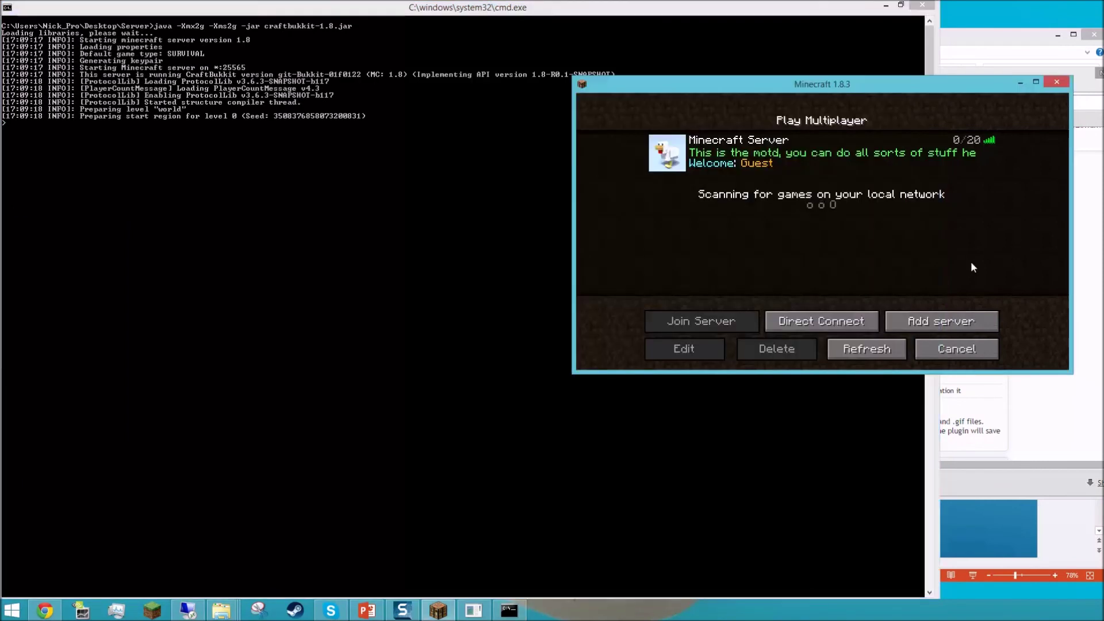
left_click(860, 350)
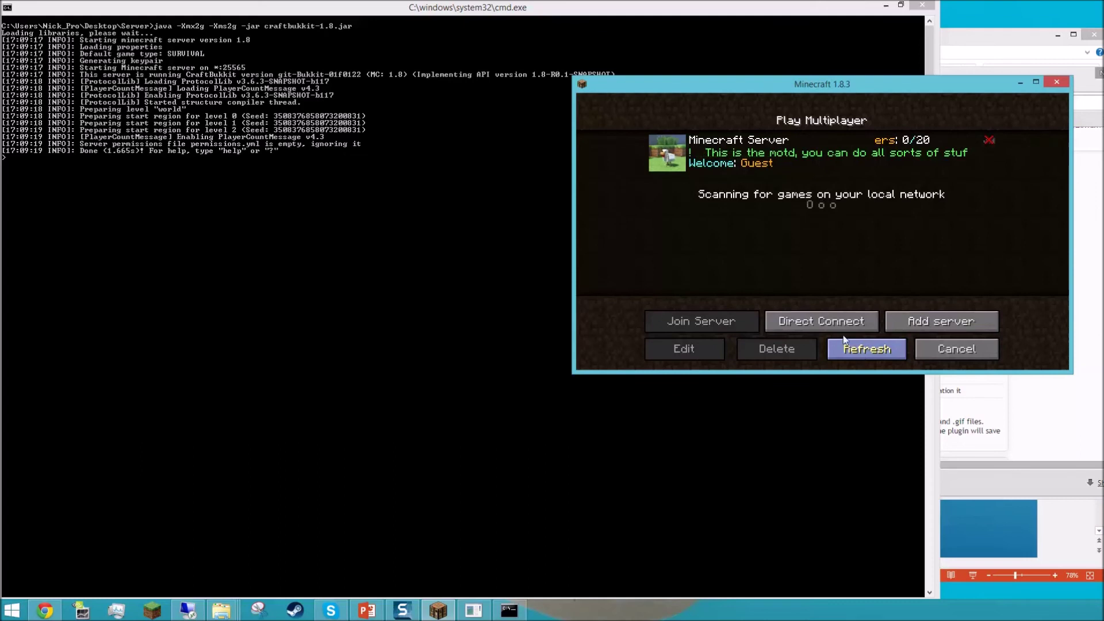
mouse_move(667, 165)
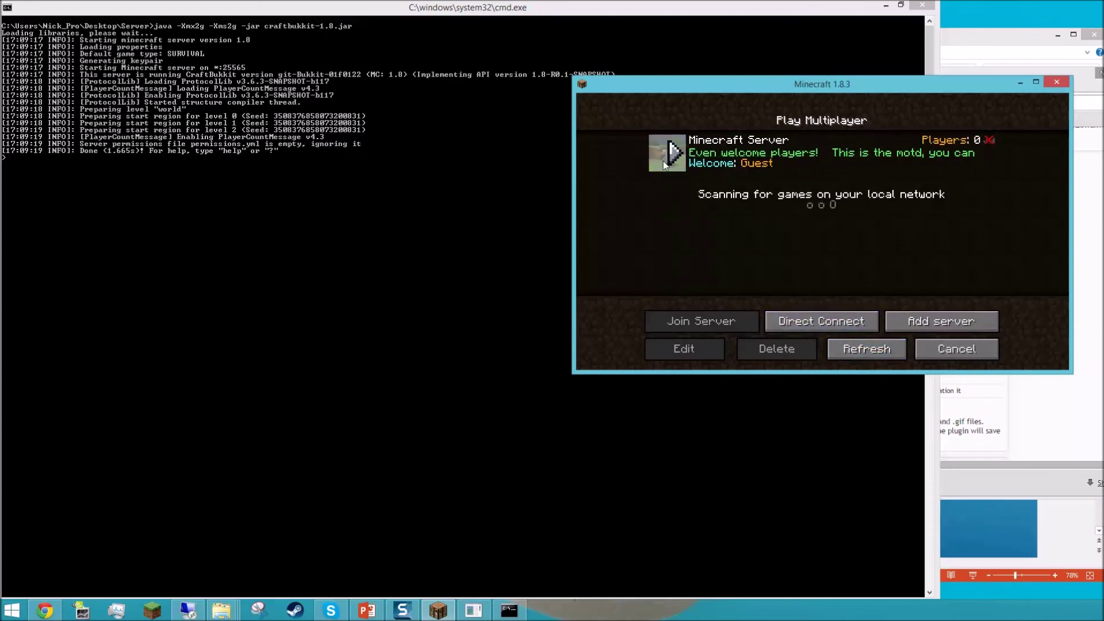
mouse_move(953, 140)
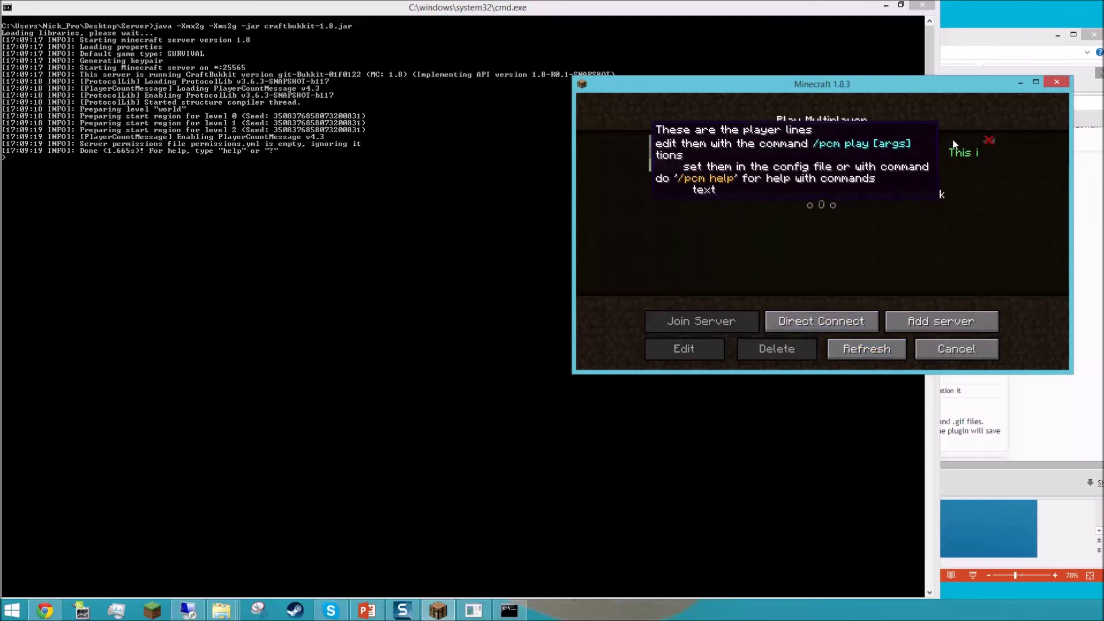
Return to the server console and list the server icon commands with pcm img, pcm img help and pcm img help 2
left_click(282, 148)
type("pc")
type("m img")
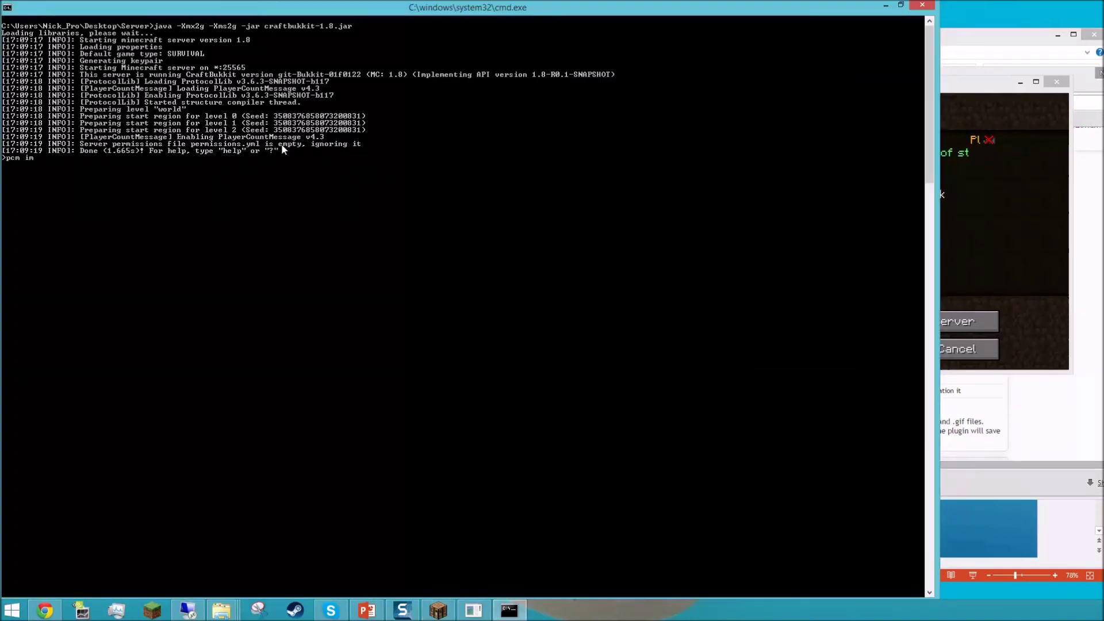
key("Return")
type("pcm img help")
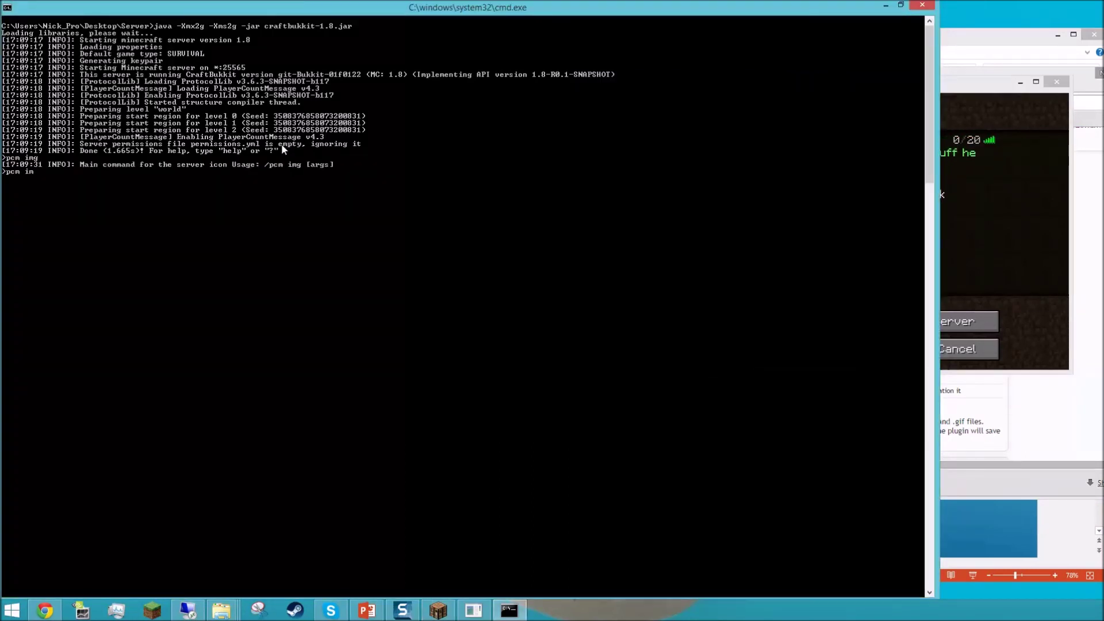
key("Return")
type("pcm img help 2")
key("Return")
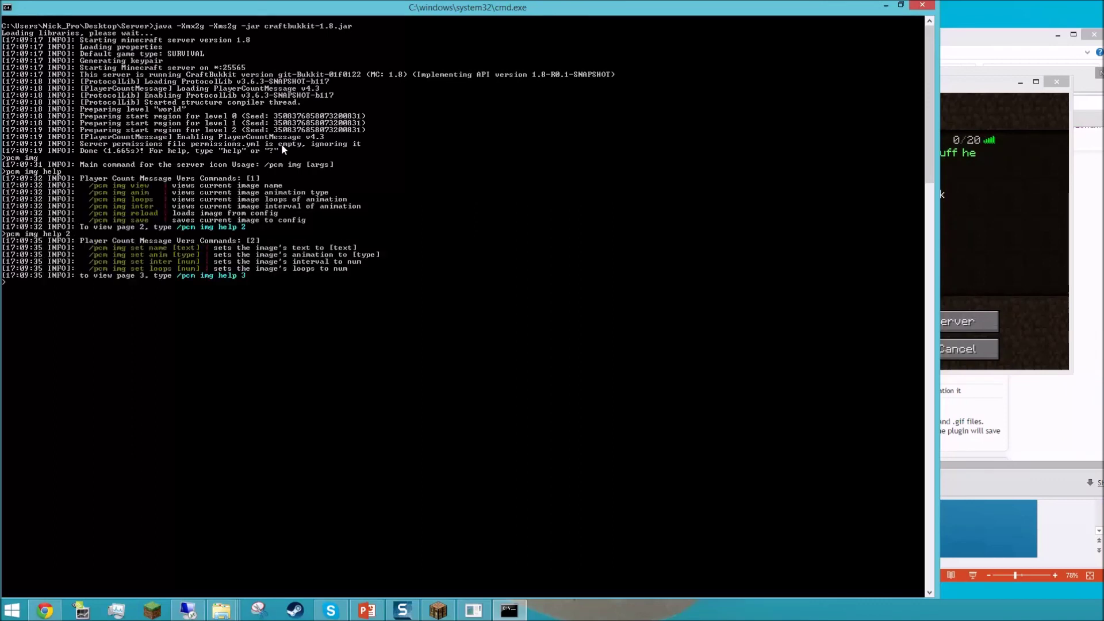
Change the loaded server icon image with pcm img set name serever-icon.gif
type("pcm ing")
key("BackSpace")
key("BackSpace")
type("rever-icon.gif")
key("Return")
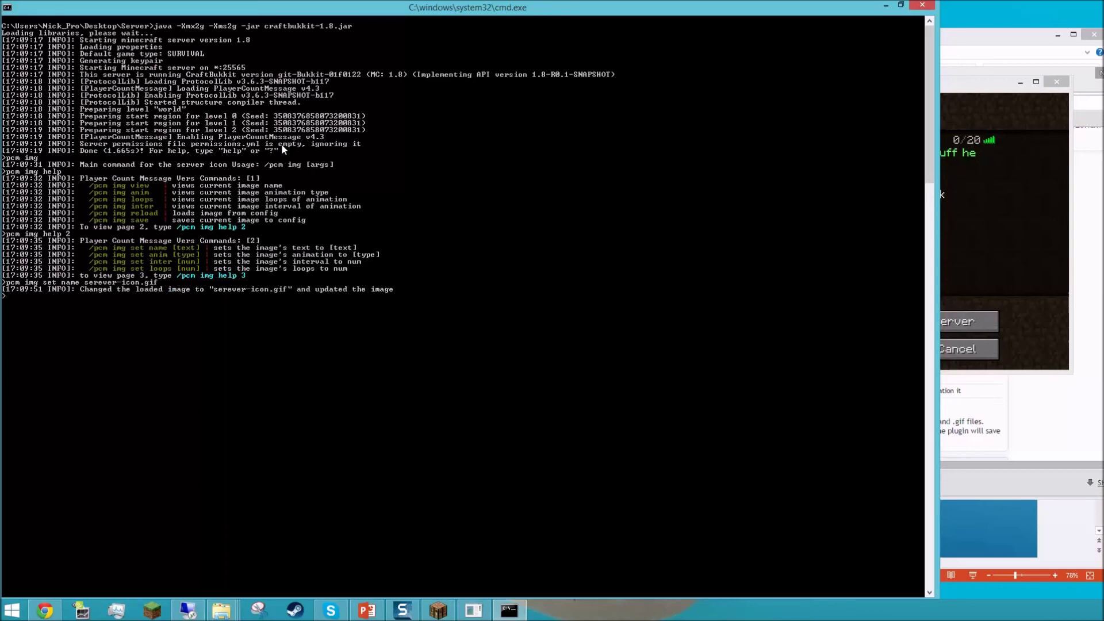
type("pcm")
key("BackSpace")
key("BackSpace")
key("BackSpace")
scroll(951, 291, "down", 20)
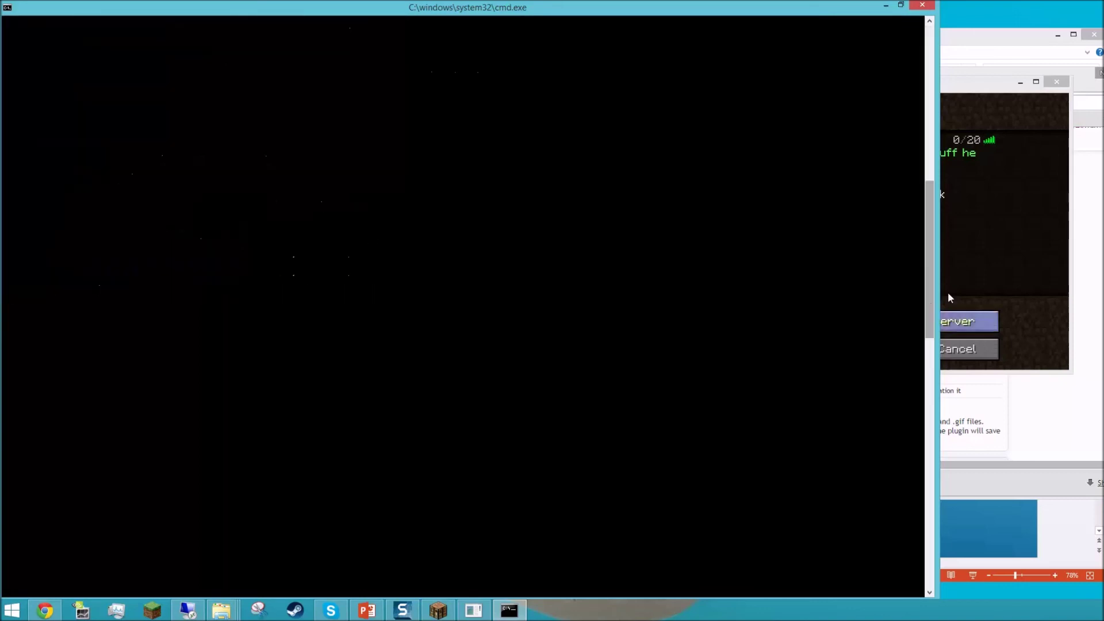
scroll(672, 218, "up", 10)
scroll(714, 229, "up", 10)
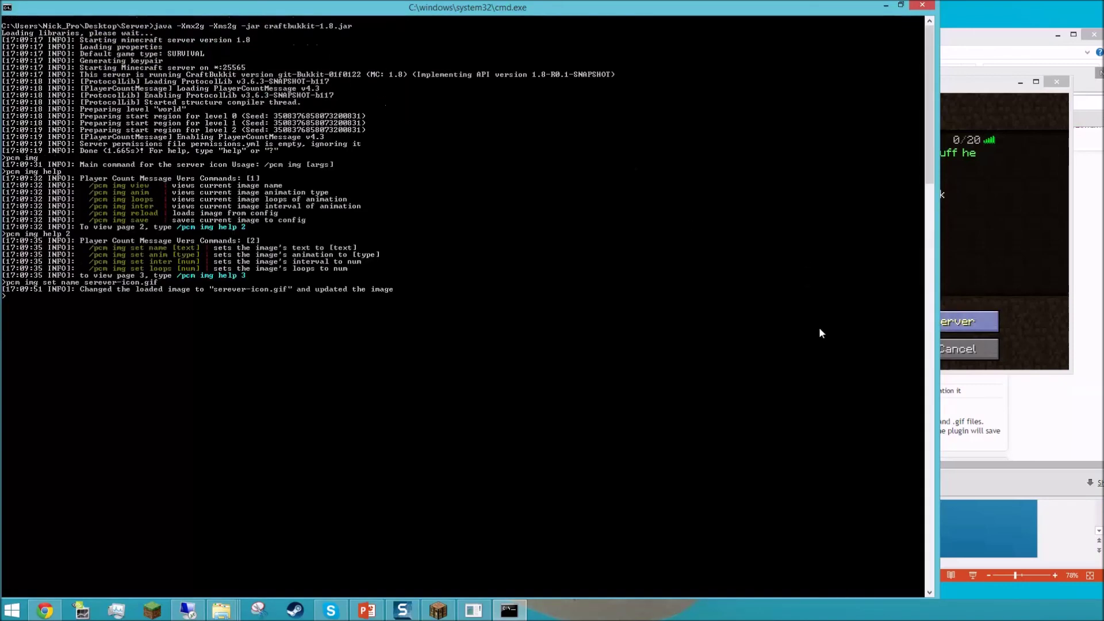
Switch to Minecraft and check the server icon in the multiplayer list
key("alt+Tab")
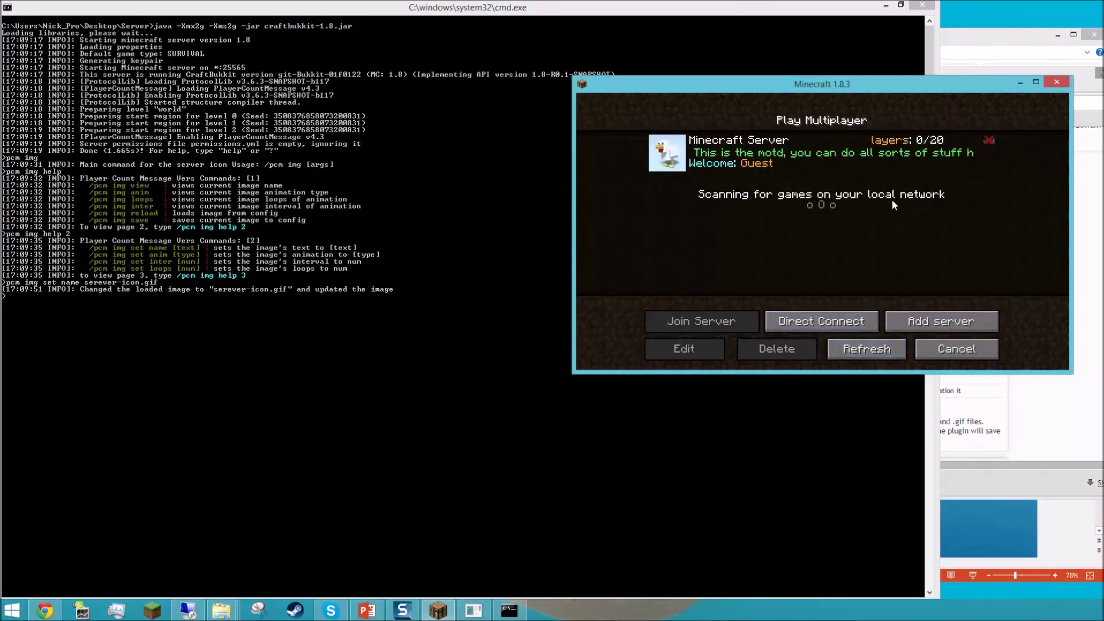
Return to the server console and change the loaded server icon image with pcm img set name asdfasdfasdfasddf.gif
left_click(335, 305)
key("Up")
key("BackSpace")
key("BackSpace")
key("BackSpace")
key("BackSpace")
key("BackSpace")
key("BackSpace")
key("BackSpace")
key("BackSpace")
key("BackSpace")
key("BackSpace")
key("BackSpace")
key("BackSpace")
key("BackSpace")
key("BackSpace")
key("BackSpace")
key("BackSpace")
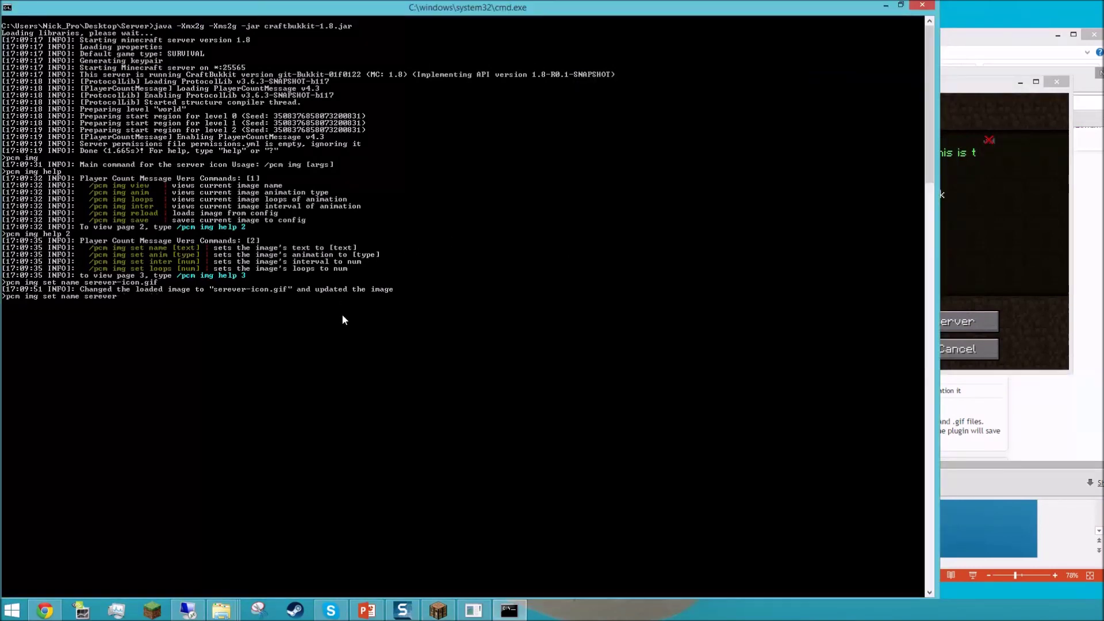
type("asdfa")
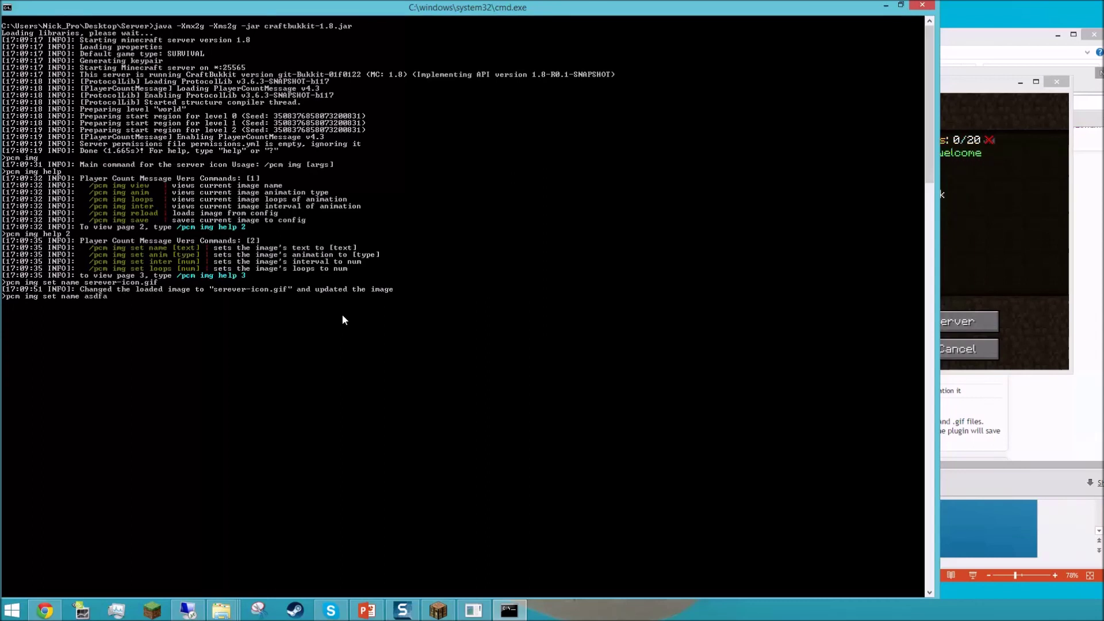
type("sdfasdfasddf.gif")
key("Return")
Switch to Minecraft and refresh the multiplayer server list to check the server icon
left_click(971, 267)
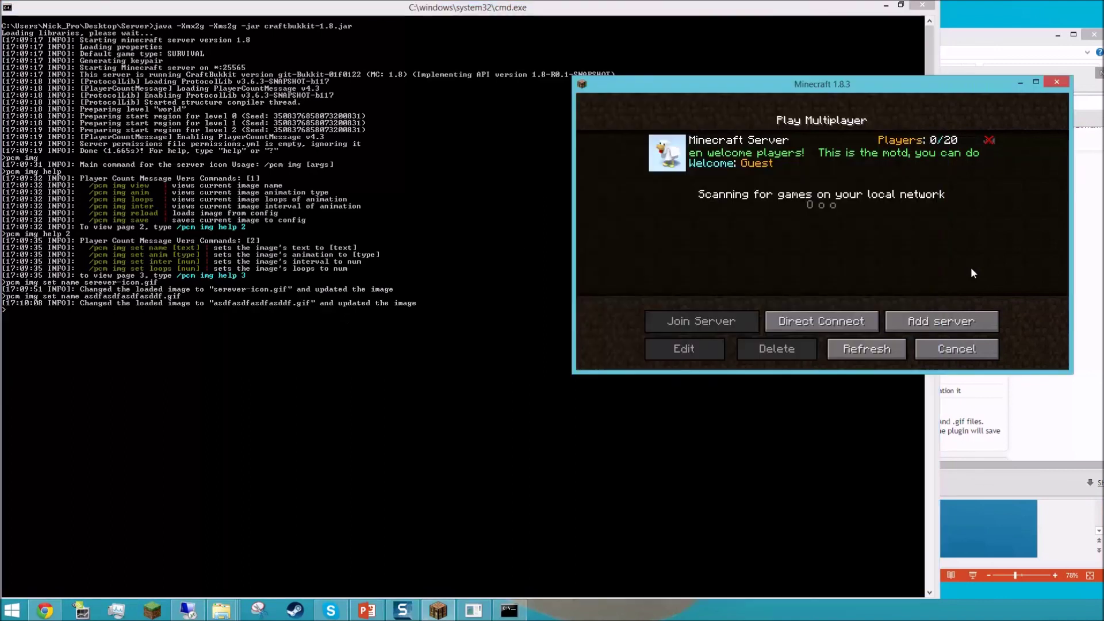
left_click(853, 344)
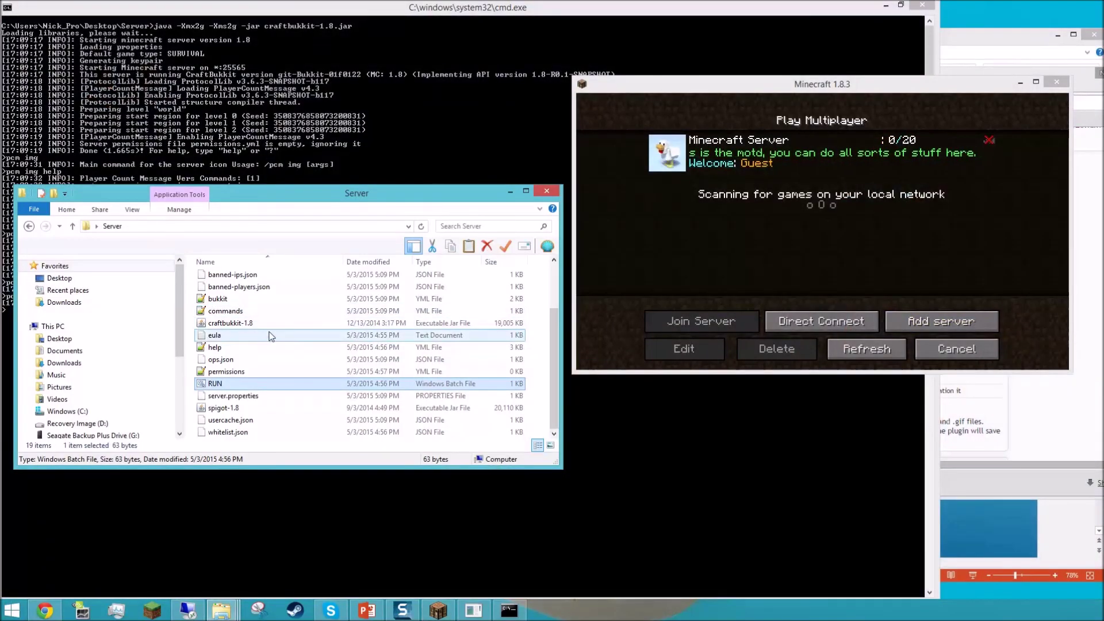
In File Explorer, open the server's plugins/PlayerCountMessage folder, select the asdfasdfasdfasddf GIF, and return to the server console
scroll(270, 336, "up", 3)
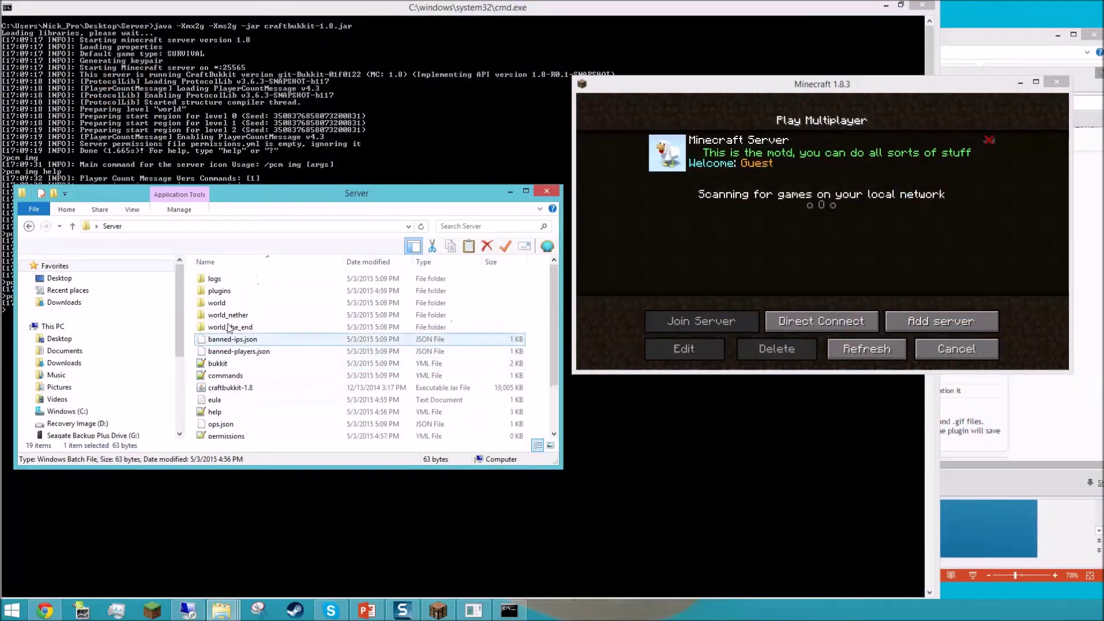
double_click(246, 290)
double_click(246, 281)
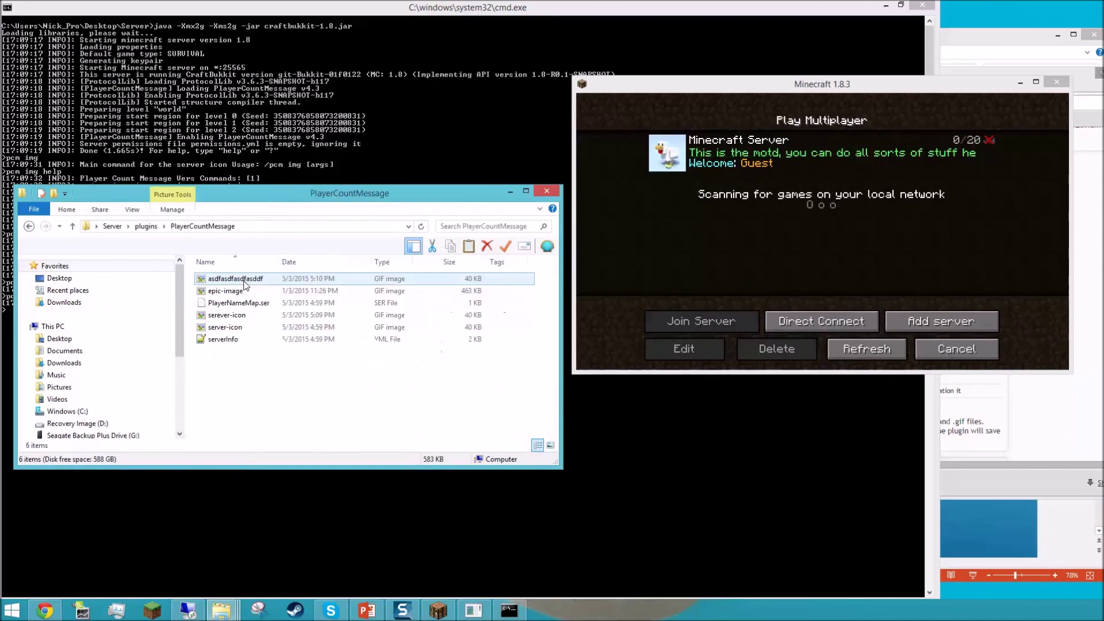
left_click(265, 276)
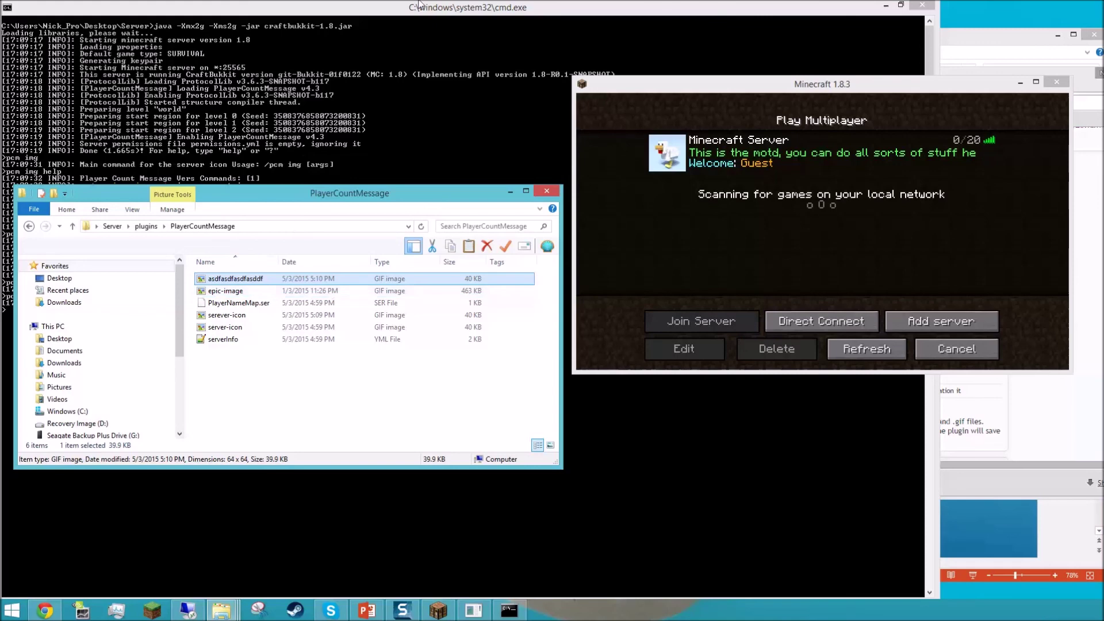
left_click(387, 140)
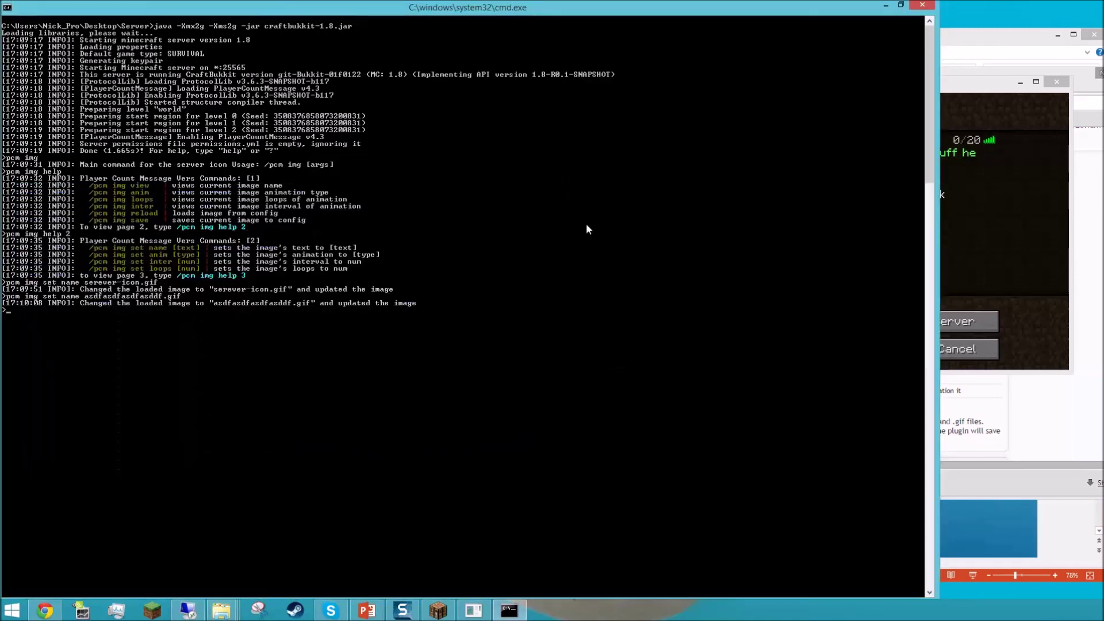